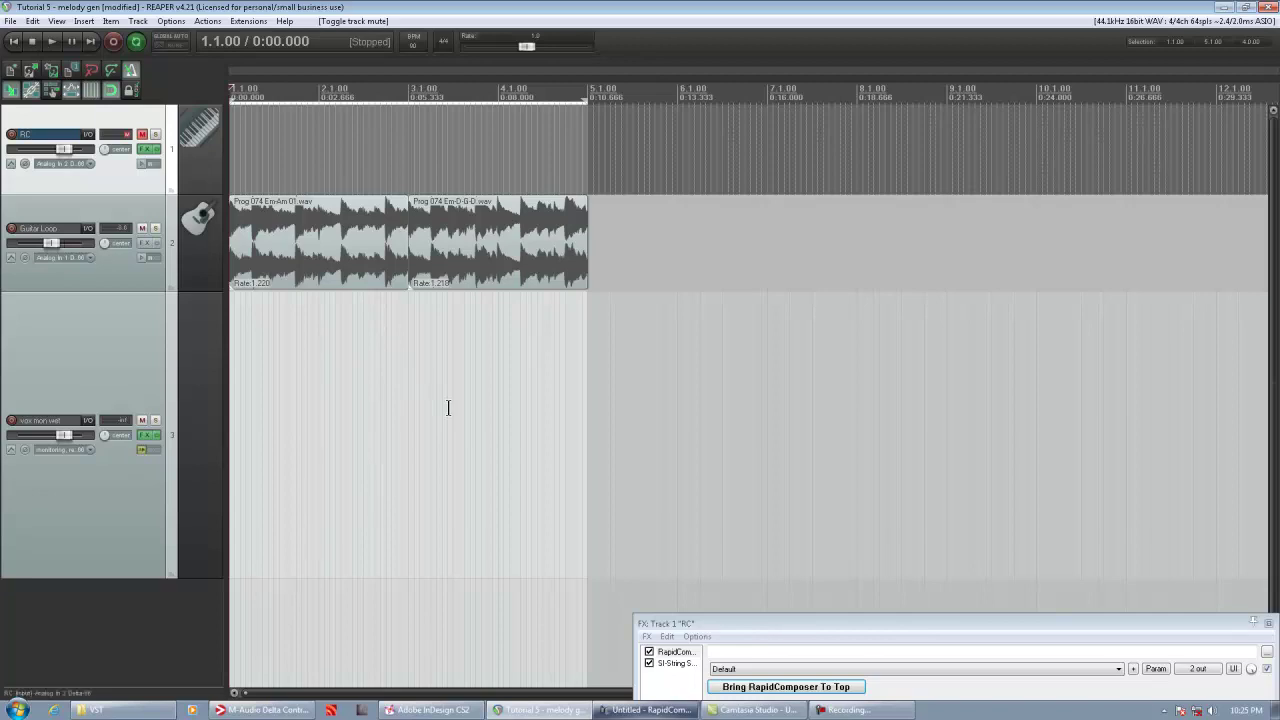
- Delete both Melody Generator phrases, leaving only the Em–Am–Em–D–G chord progression
key("space")
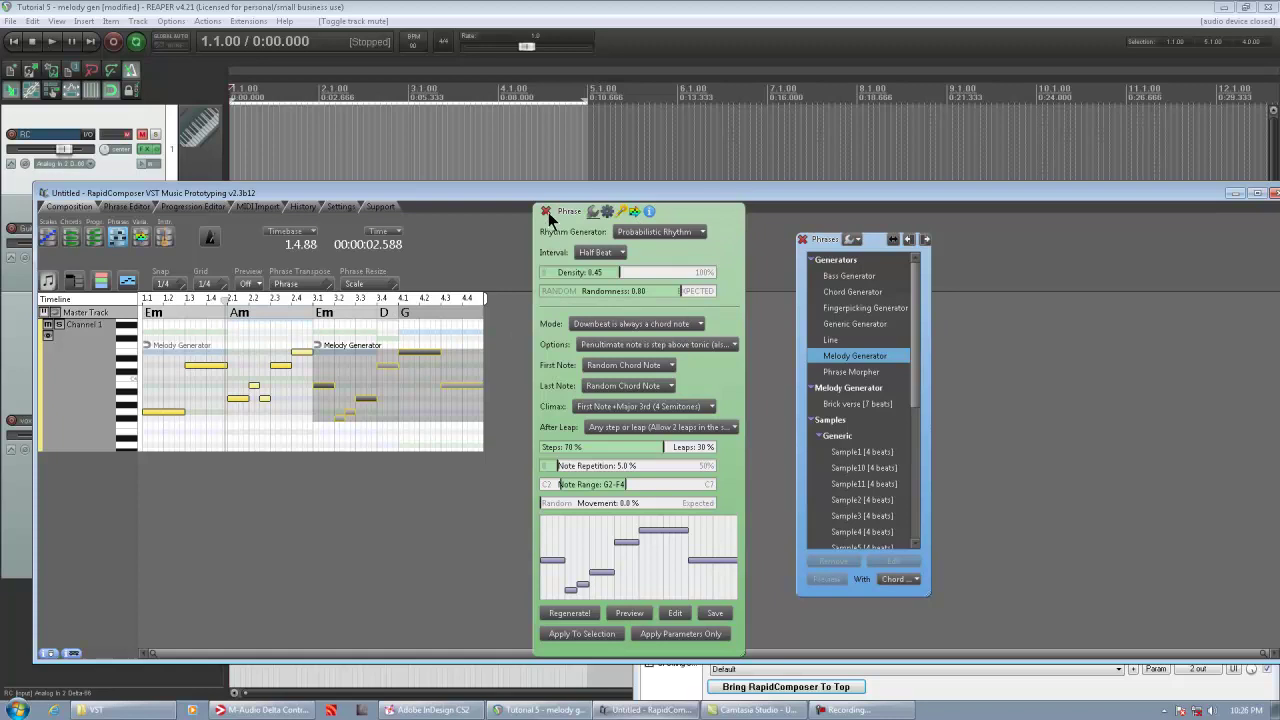
left_click(338, 400)
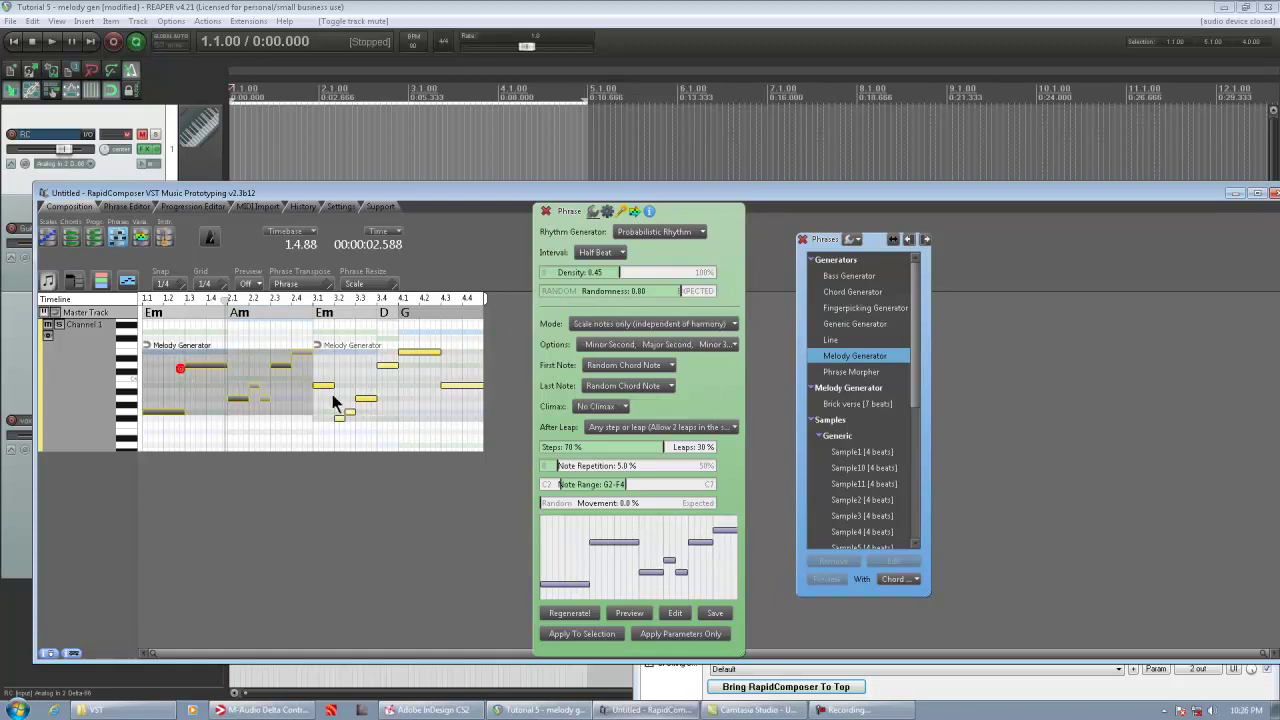
key("ctrl+z")
key("ctrl+z")
key("ctrl+z")
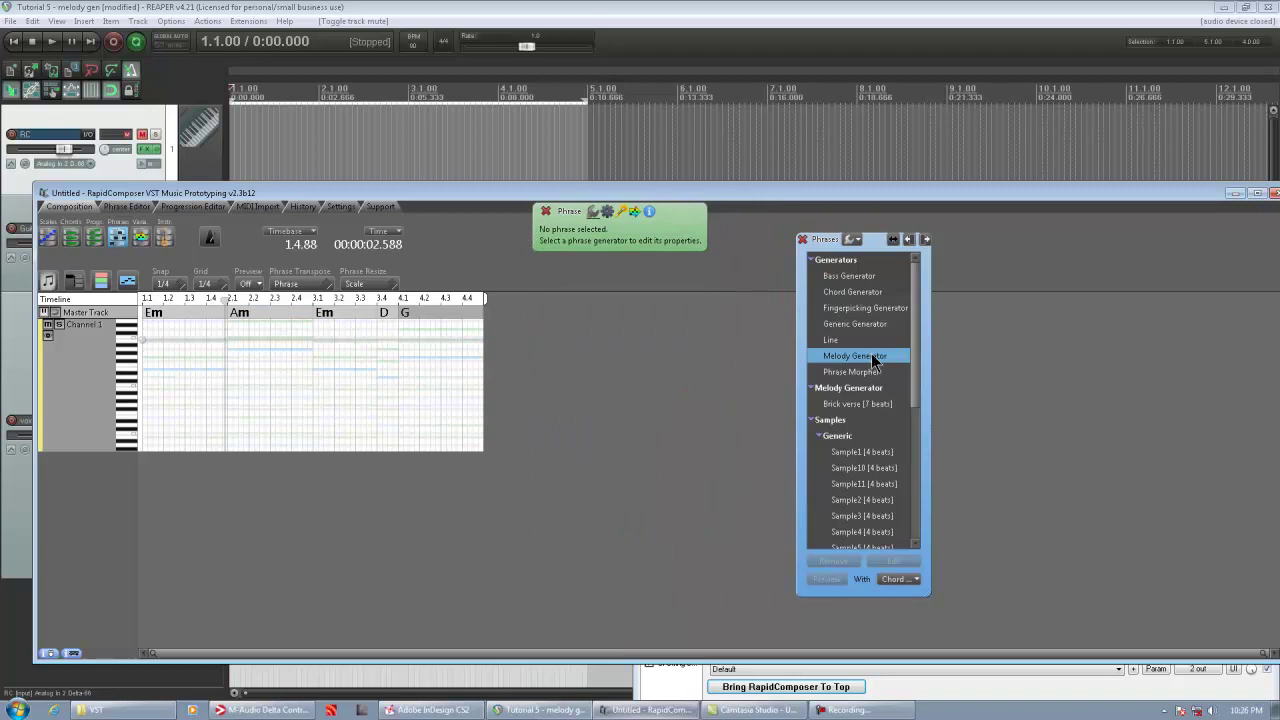
- Place two Melody Generator phrases from the phrase library over the chord progression
left_click_drag(863, 241, 826, 230)
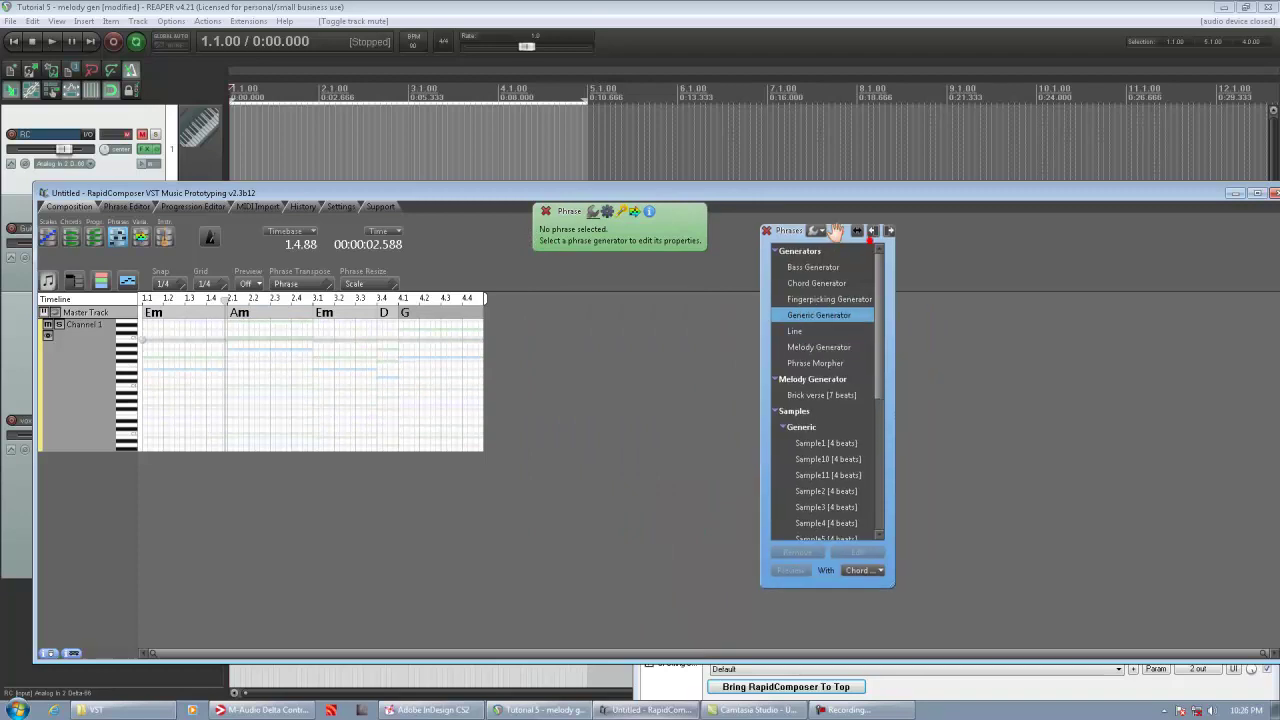
left_click(808, 344)
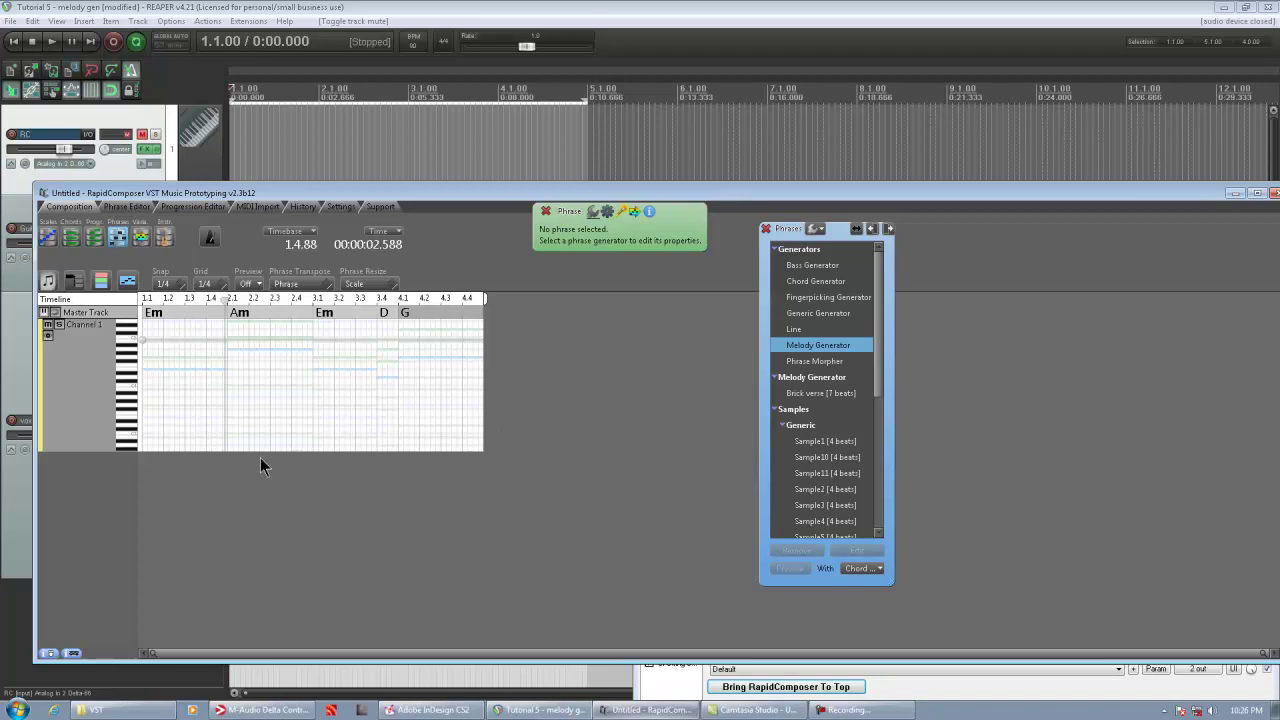
left_click(252, 432)
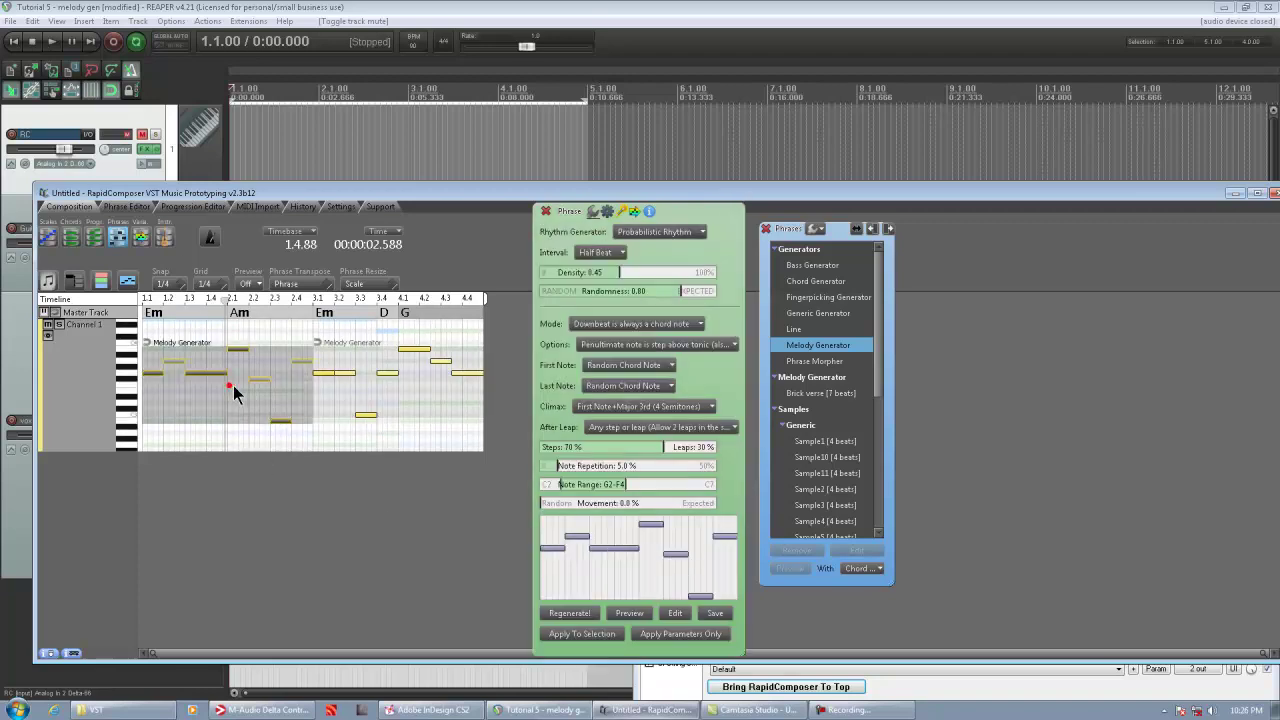
left_click(362, 378)
- Select the right Melody Generator phrase and regenerate its melody so it sits higher
left_click(203, 394)
left_click(389, 394)
left_click(229, 391)
left_click(371, 394)
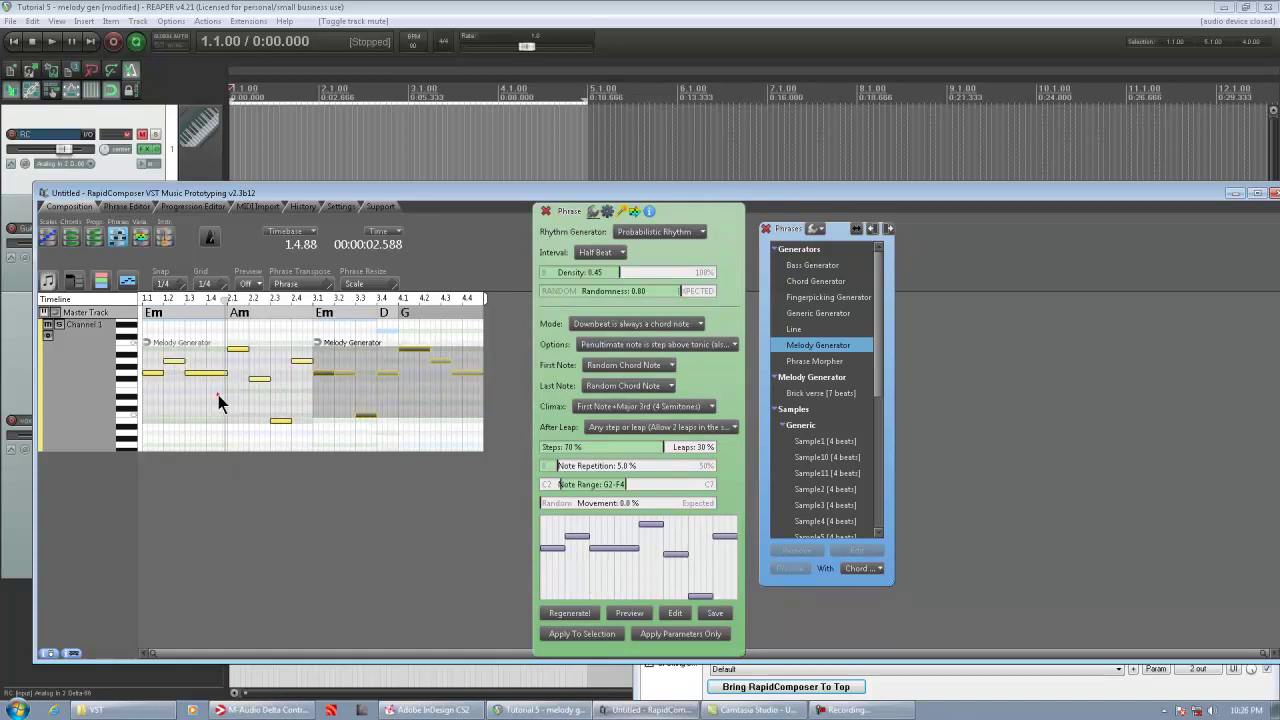
left_click(218, 395)
left_click(375, 377)
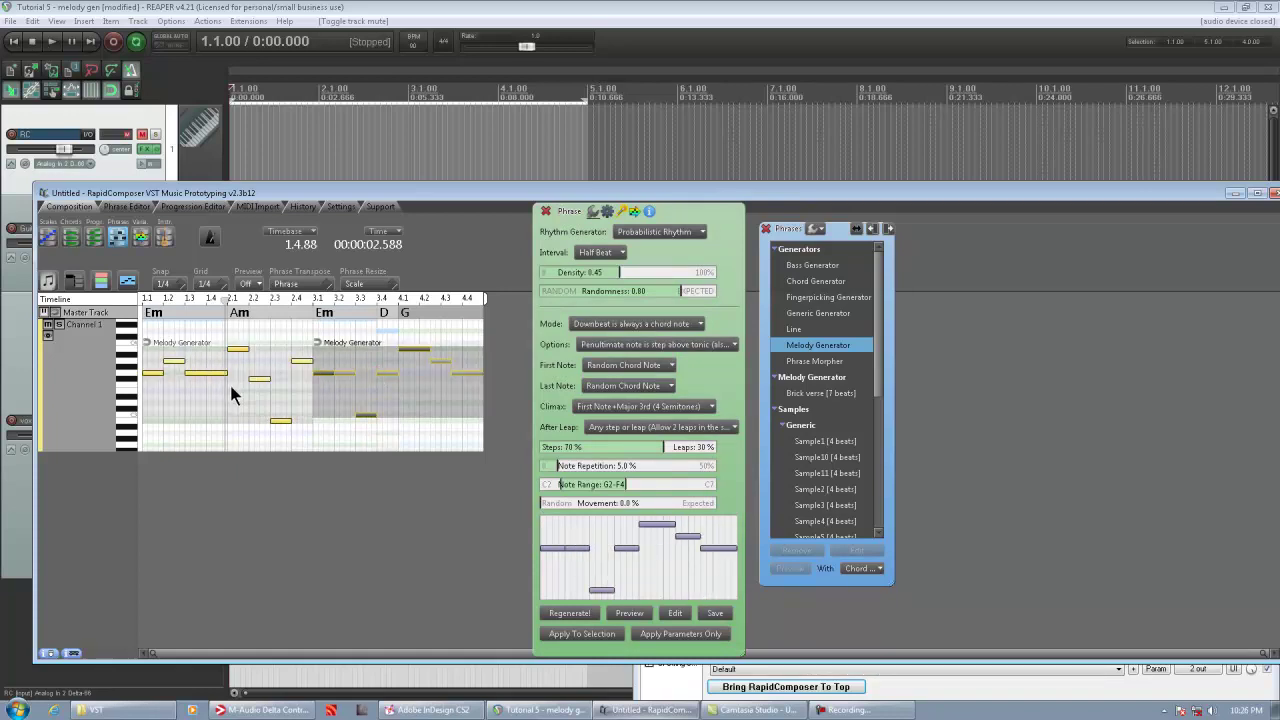
left_click(362, 396)
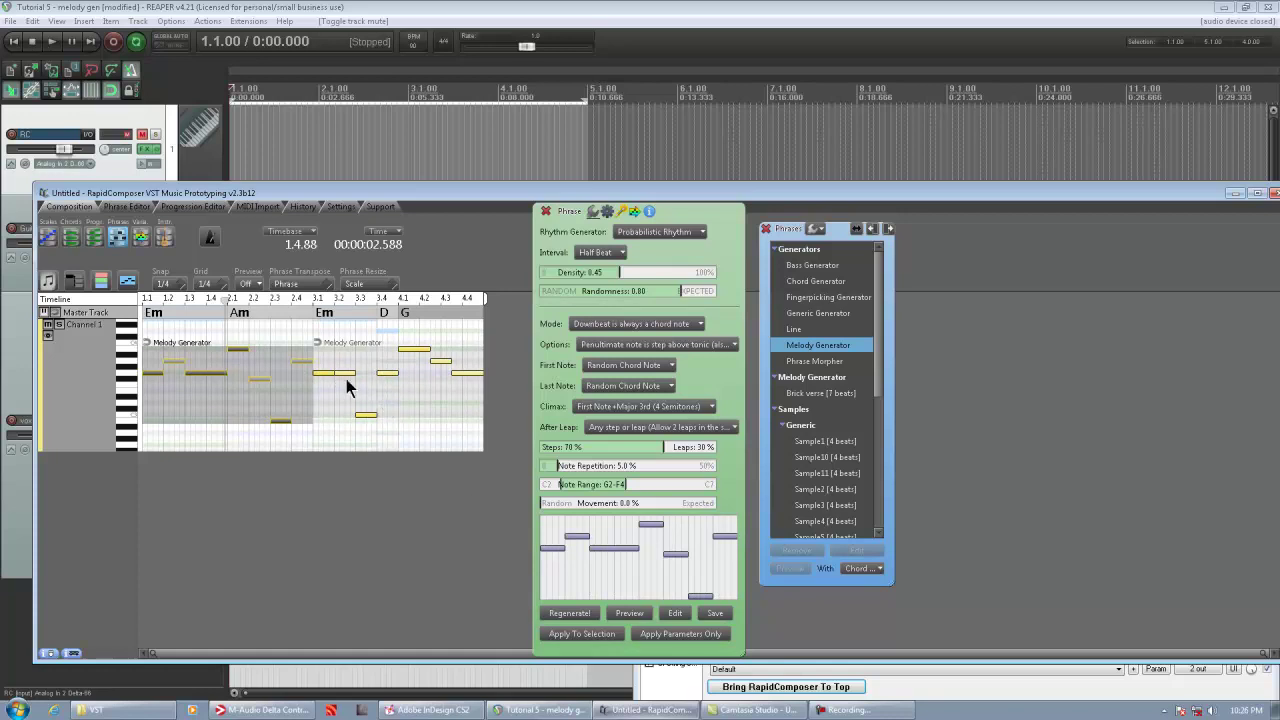
key("r")
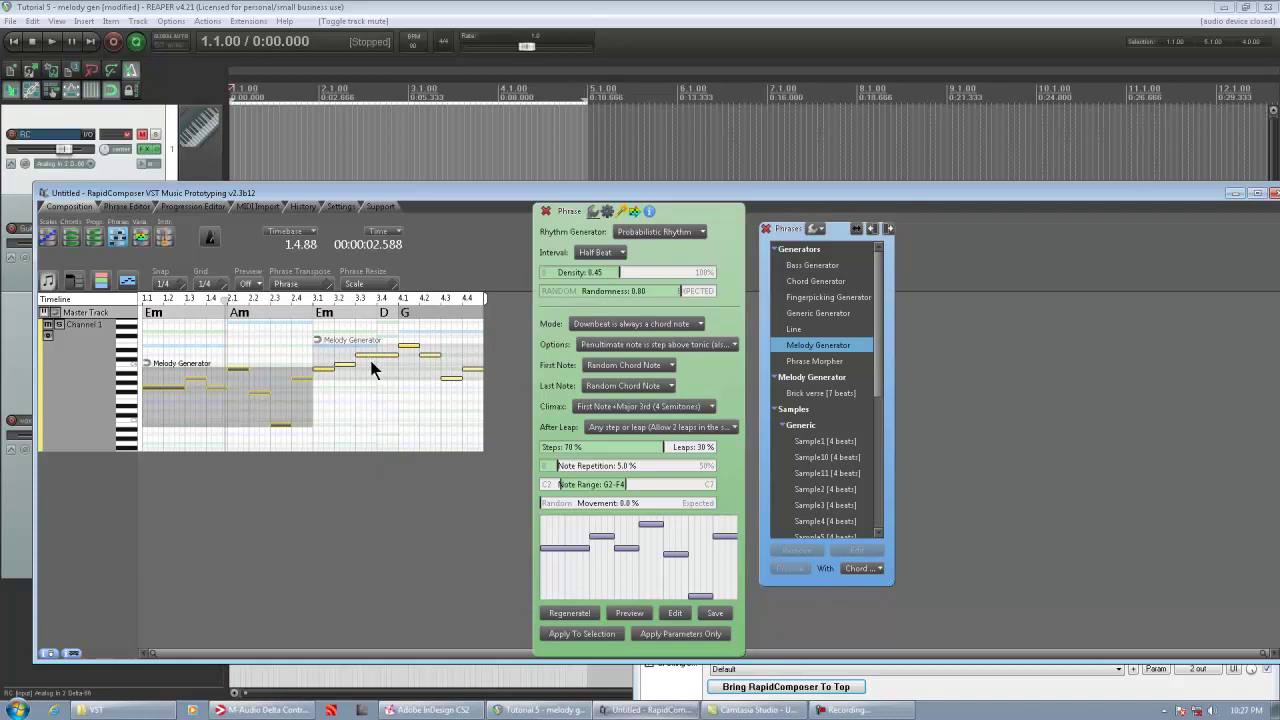
- Hide RapidComposer to show REAPER's RC, Guitar Loop and vox tracks
key("alt+Tab")
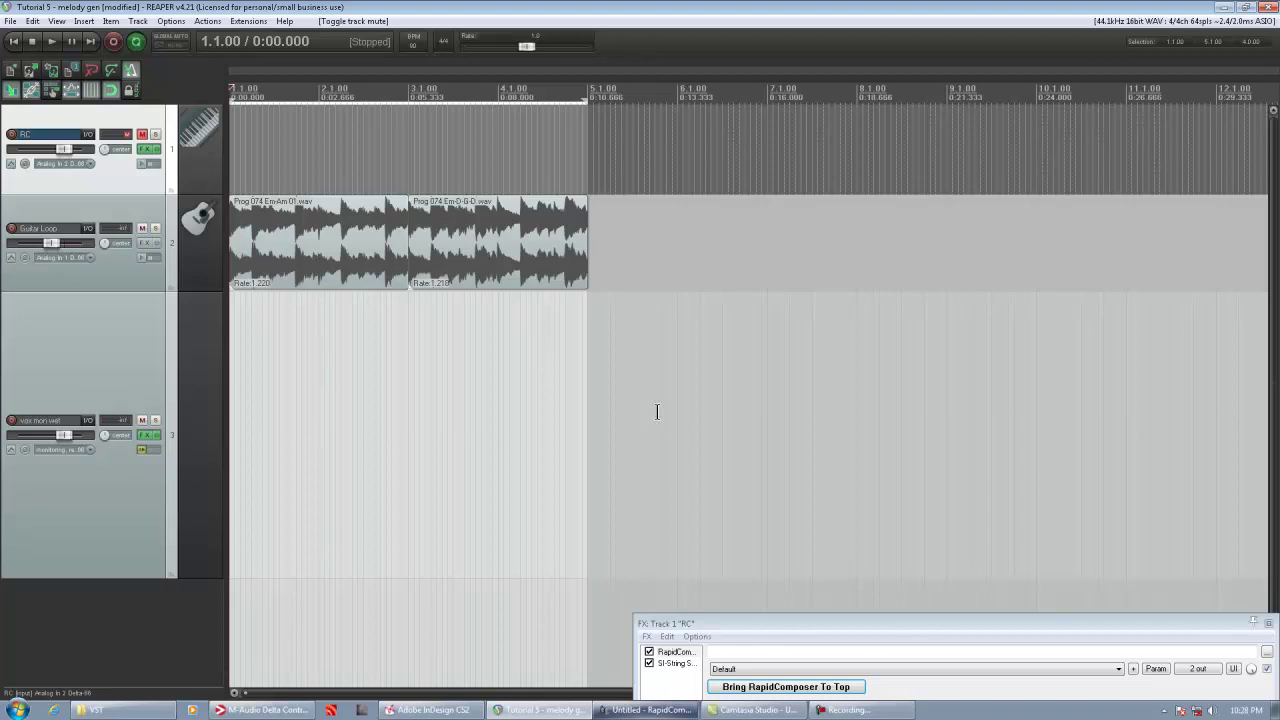
- Play the melody with the guitar loop, bring RapidComposer to the front, then stop
key("space")
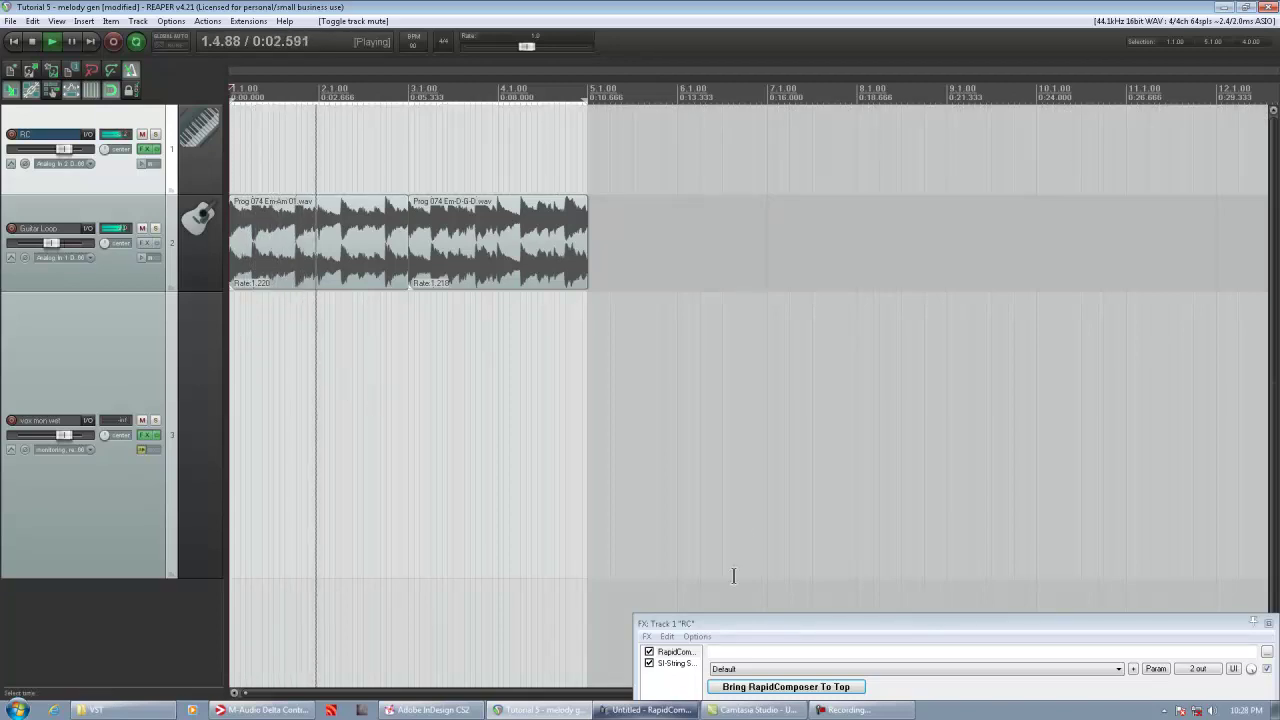
left_click(791, 689)
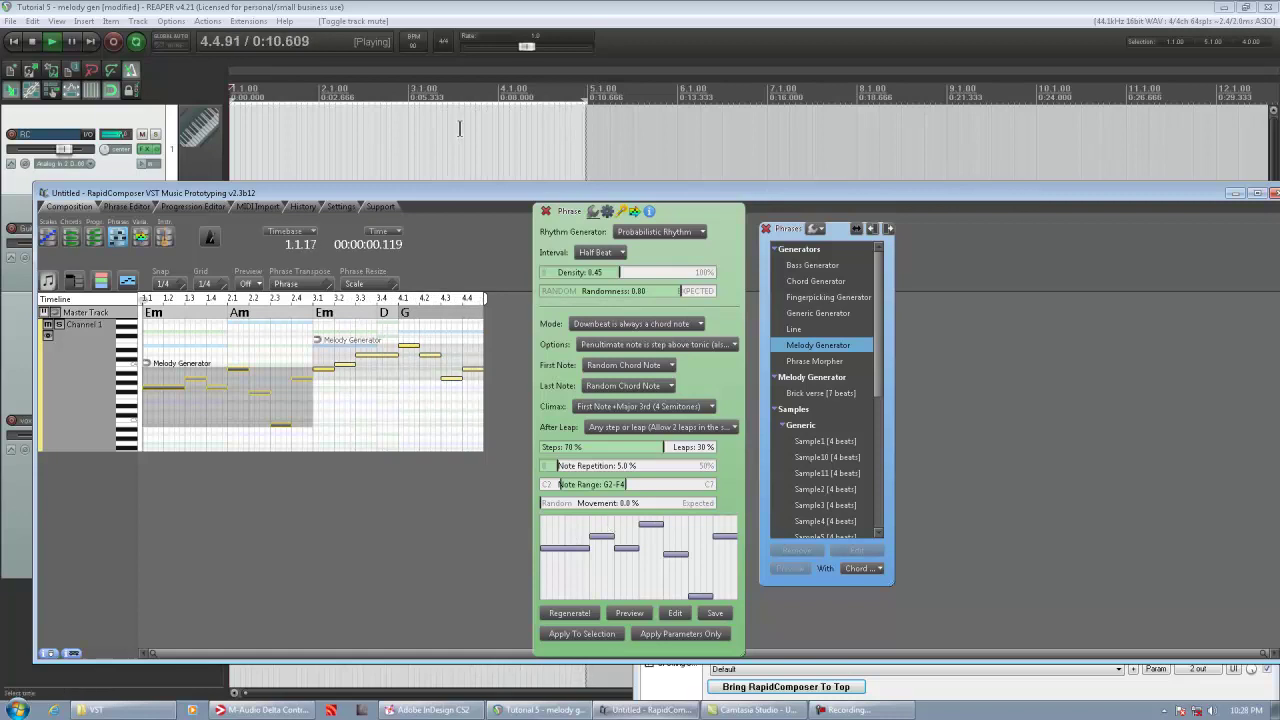
key("space")
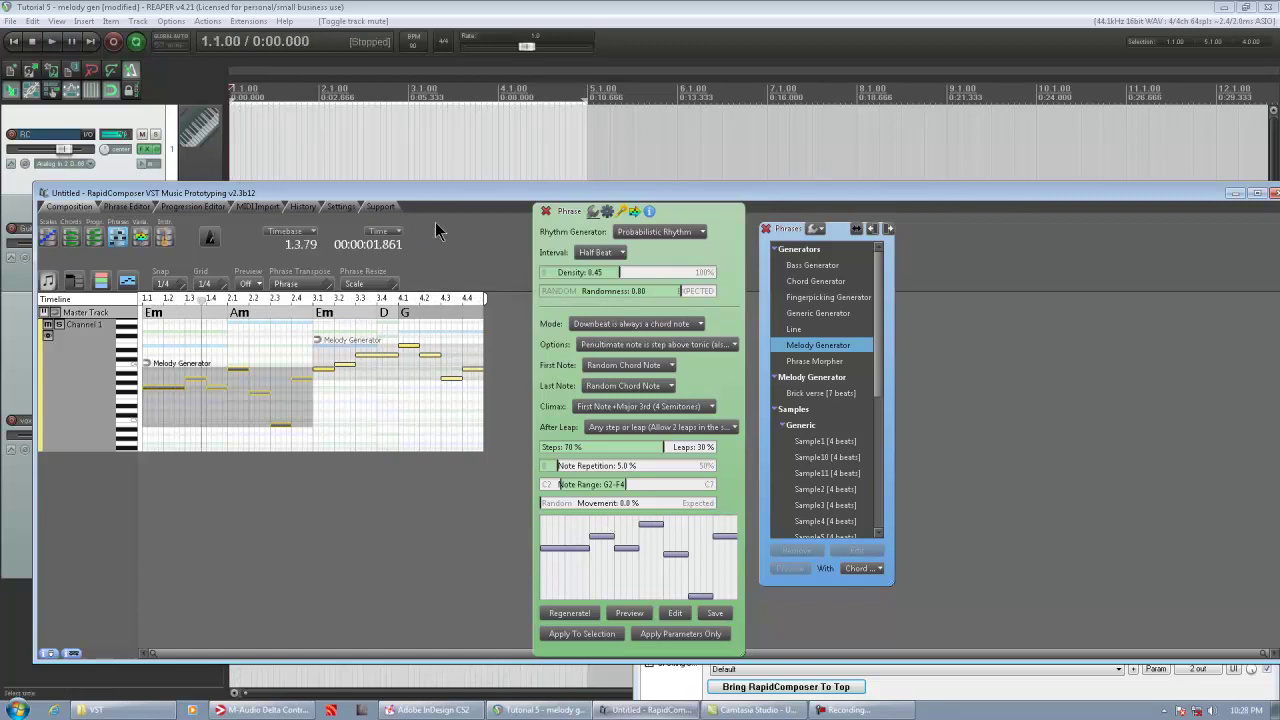
left_click(226, 390)
- Regenerate the first phrase with R, then with Regenerate!, playing each version with the guitar loop
key("r")
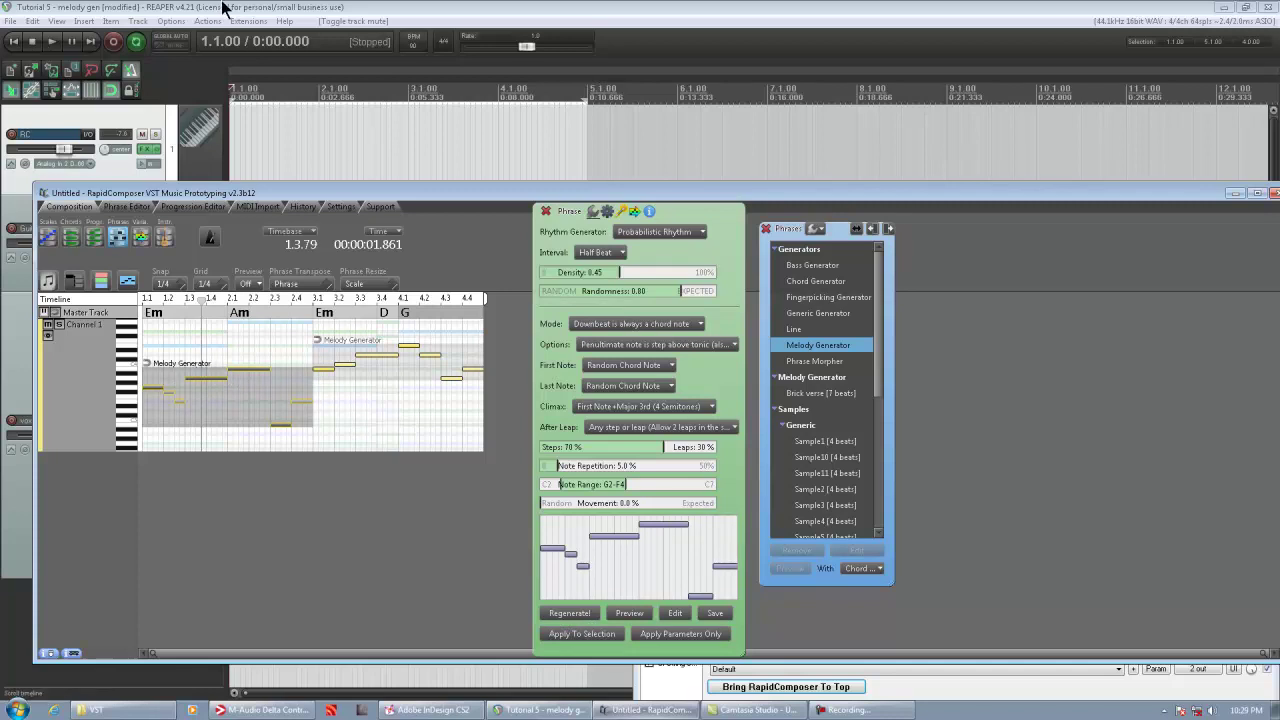
left_click(224, 10)
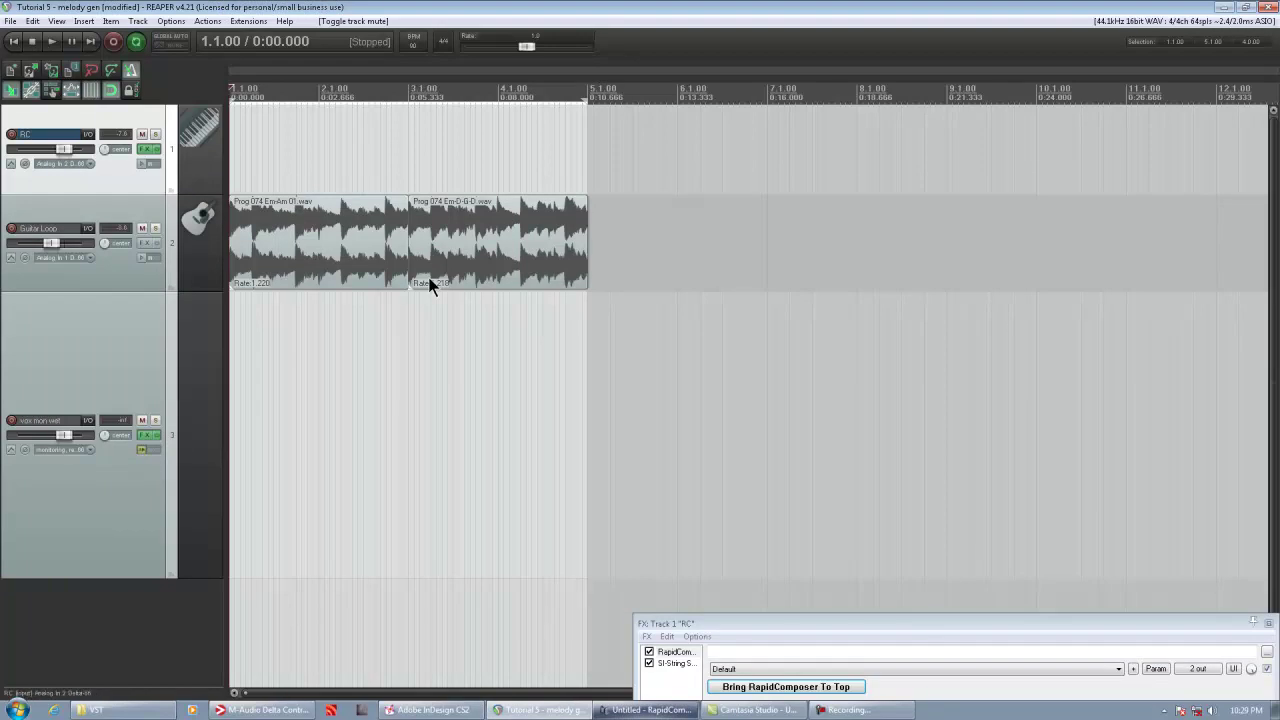
key("space")
left_click(632, 711)
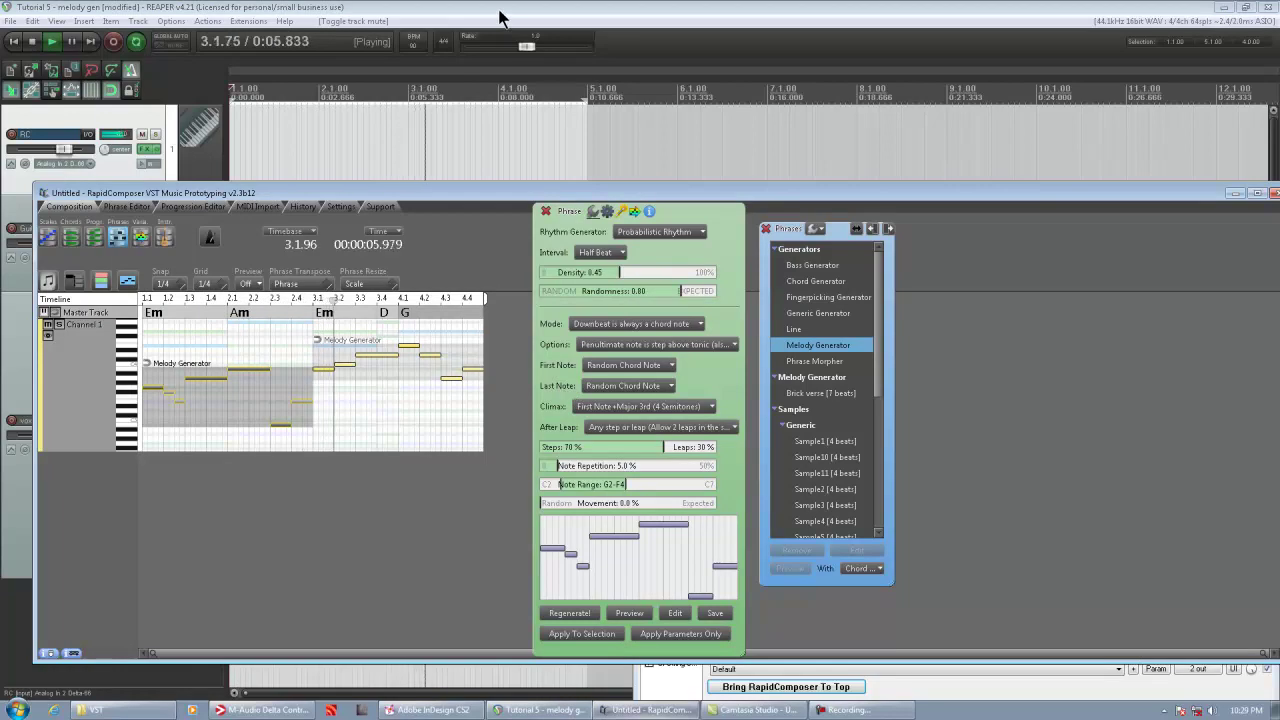
key("space")
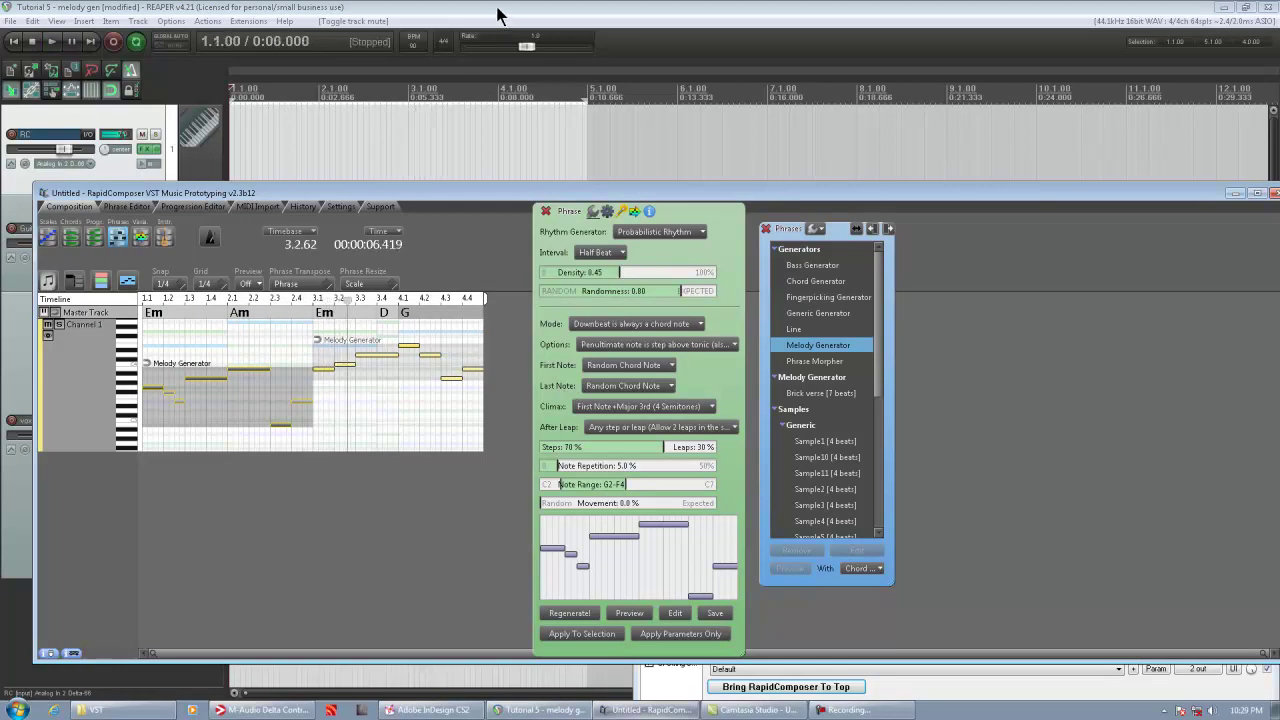
left_click(578, 614)
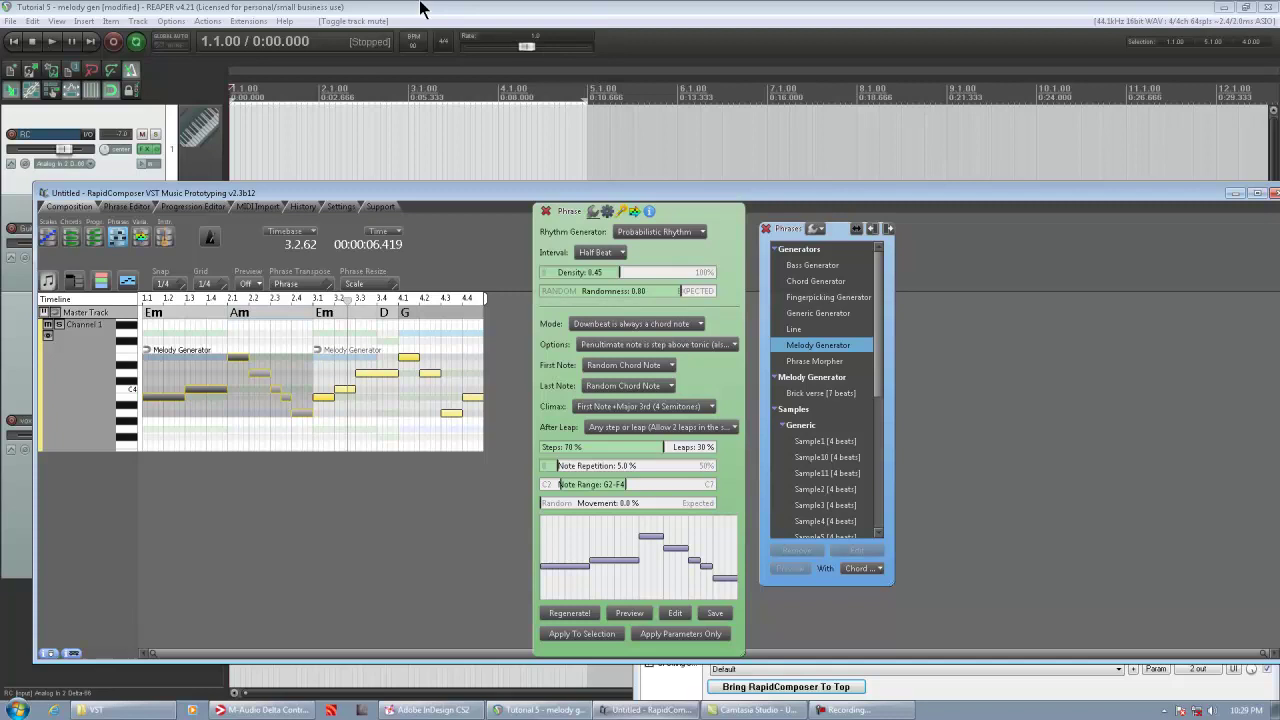
key("space")
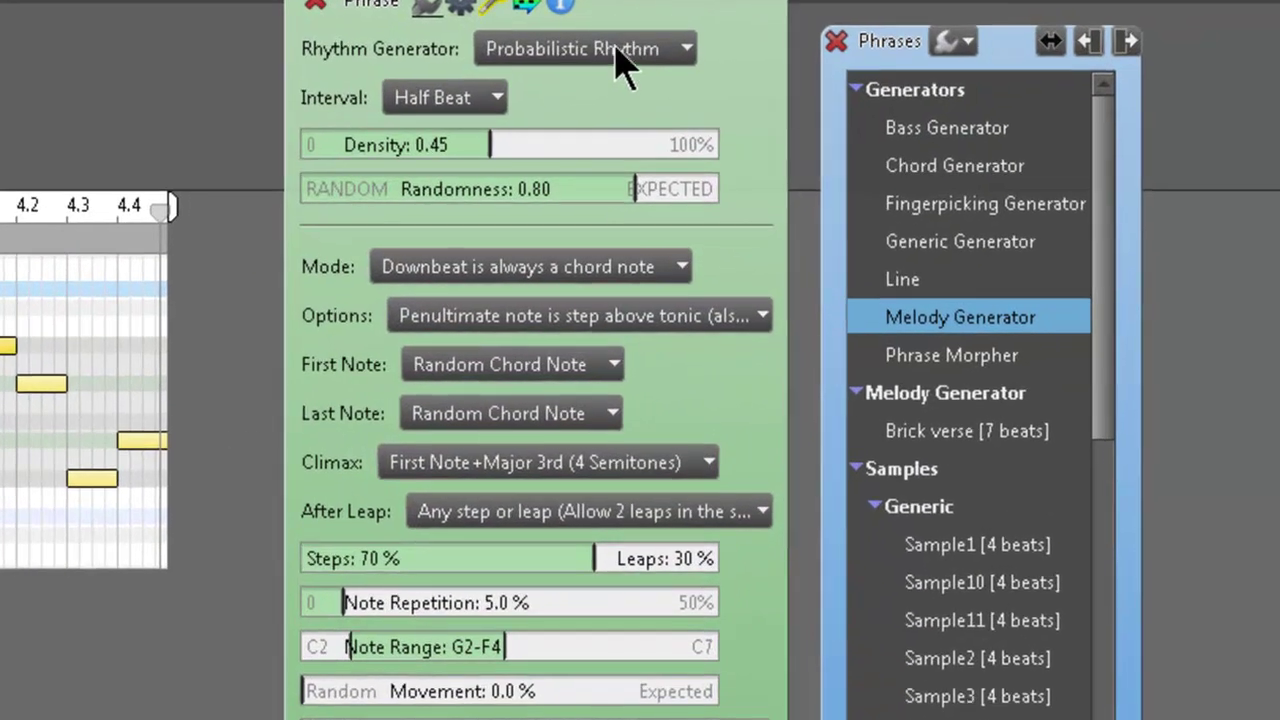
- Keep Probabilistic Rhythm and set the melody Mode to 'Scale notes only'
left_click(622, 52)
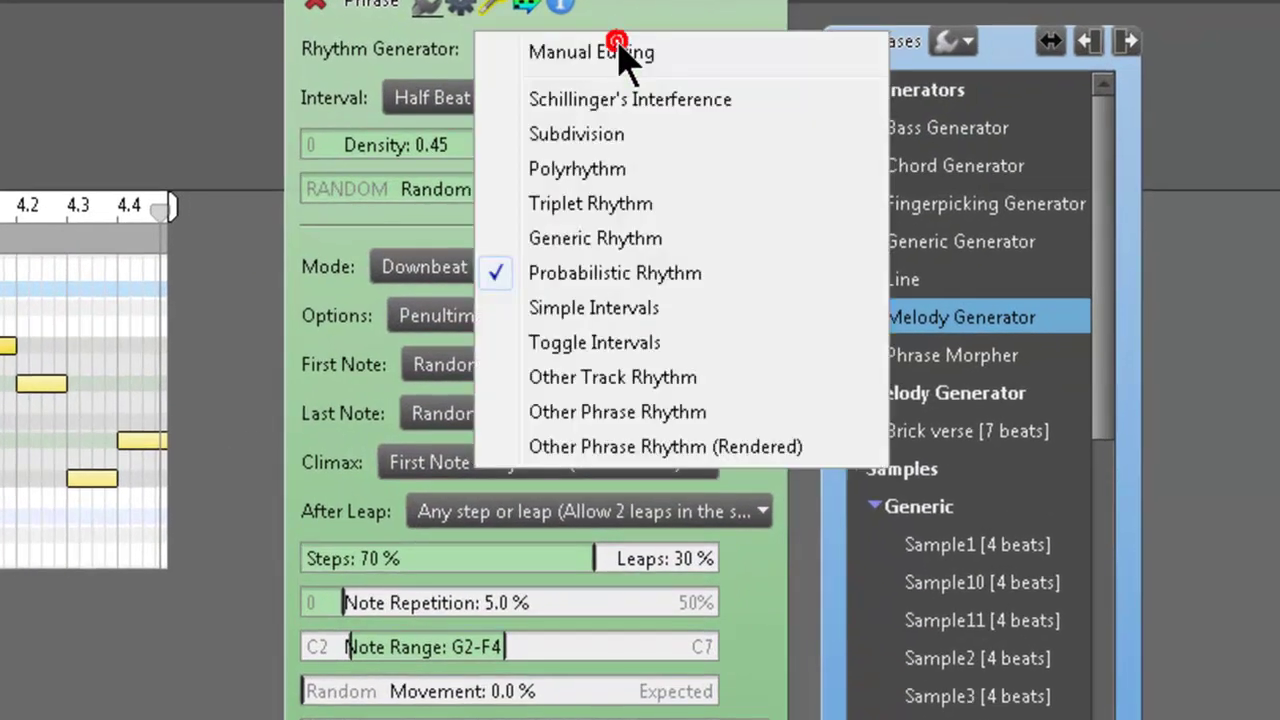
left_click(668, 9)
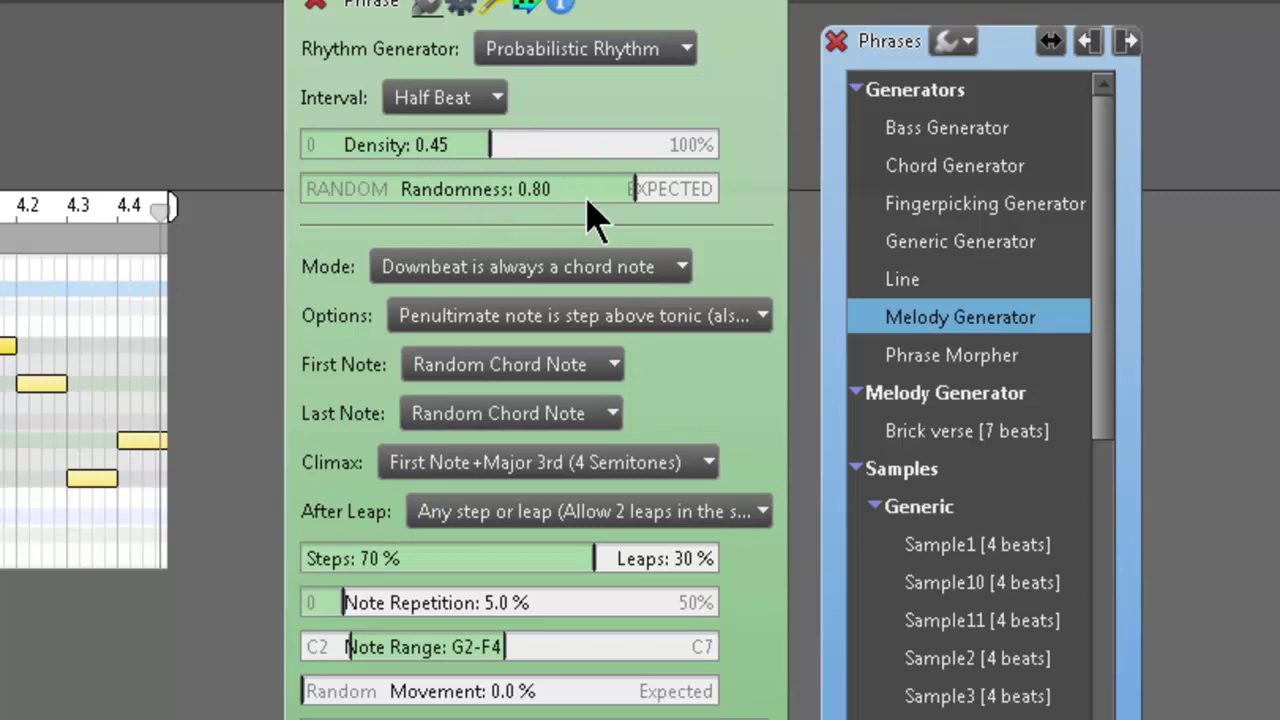
left_click(612, 265)
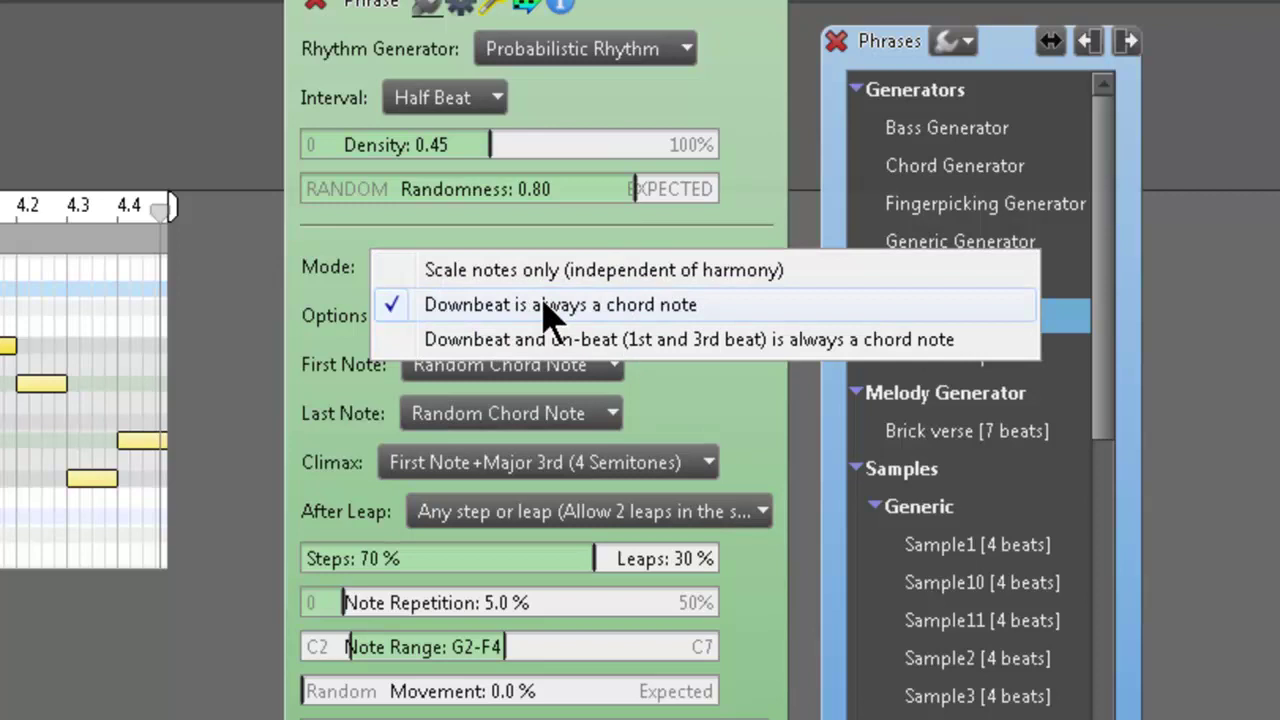
left_click(506, 278)
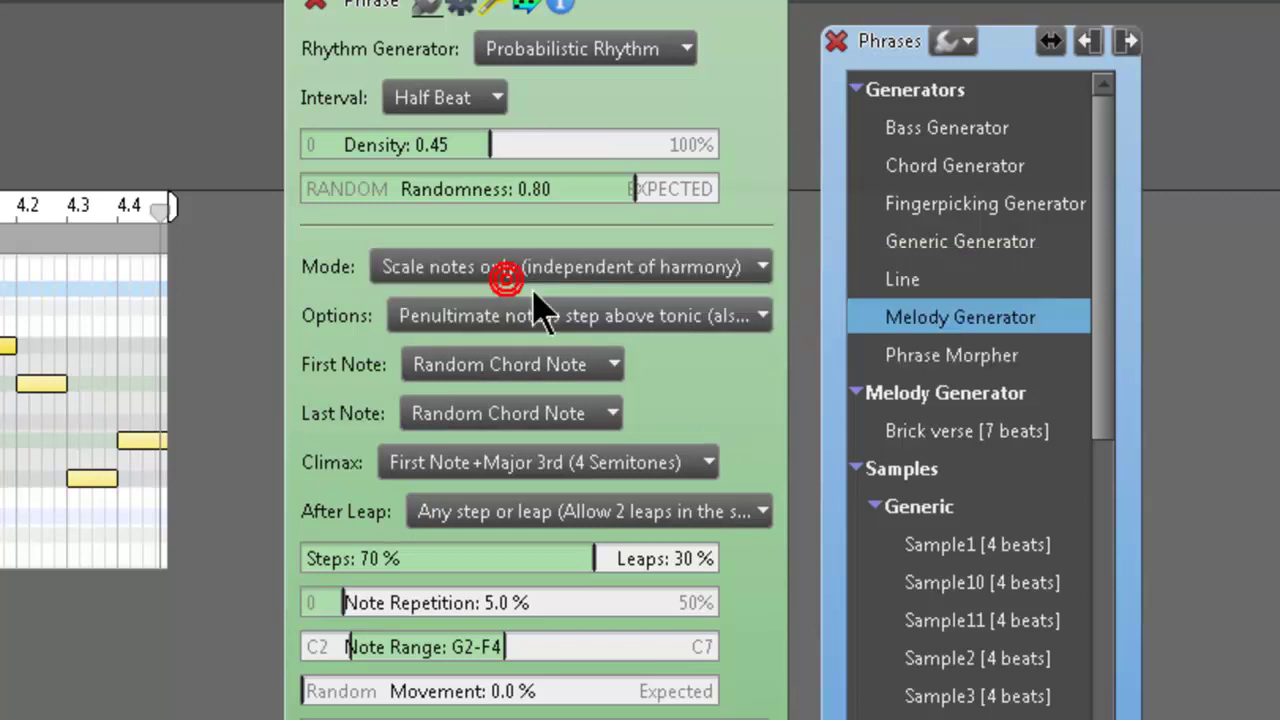
- Uncheck the 'Penultimate note…' option and set Climax to 'No Climax'
left_click(740, 318)
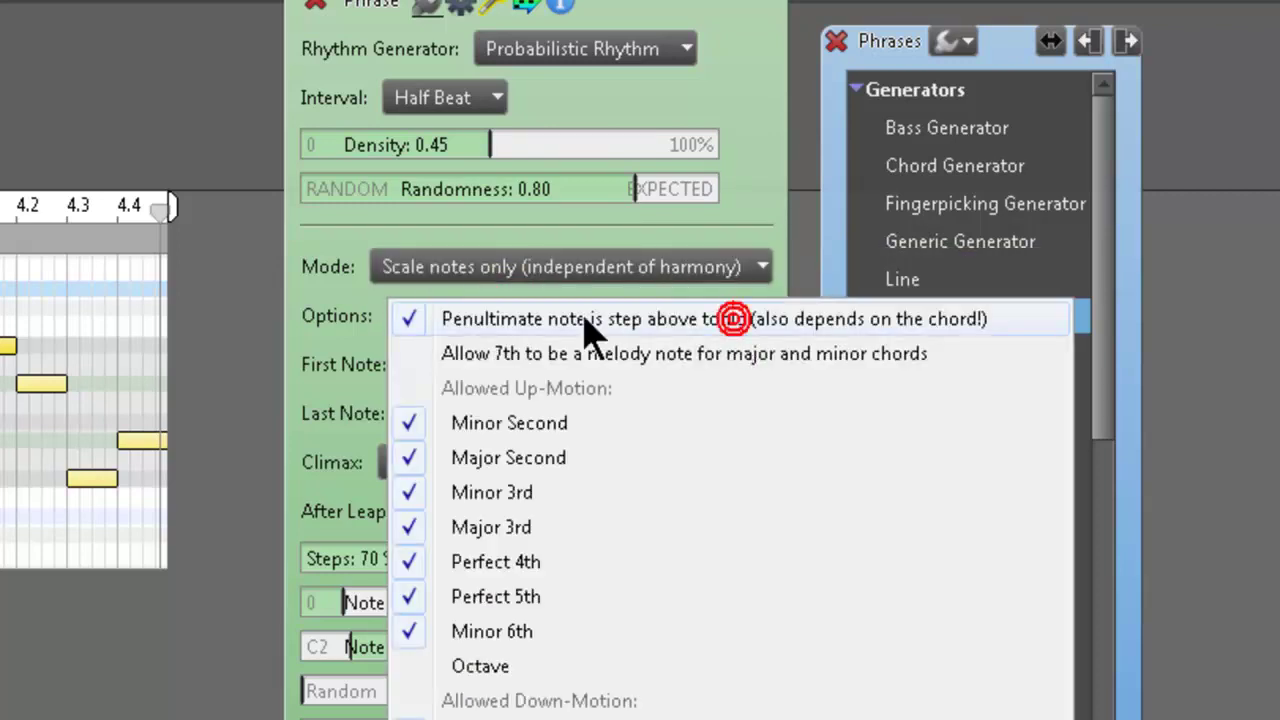
left_click(484, 330)
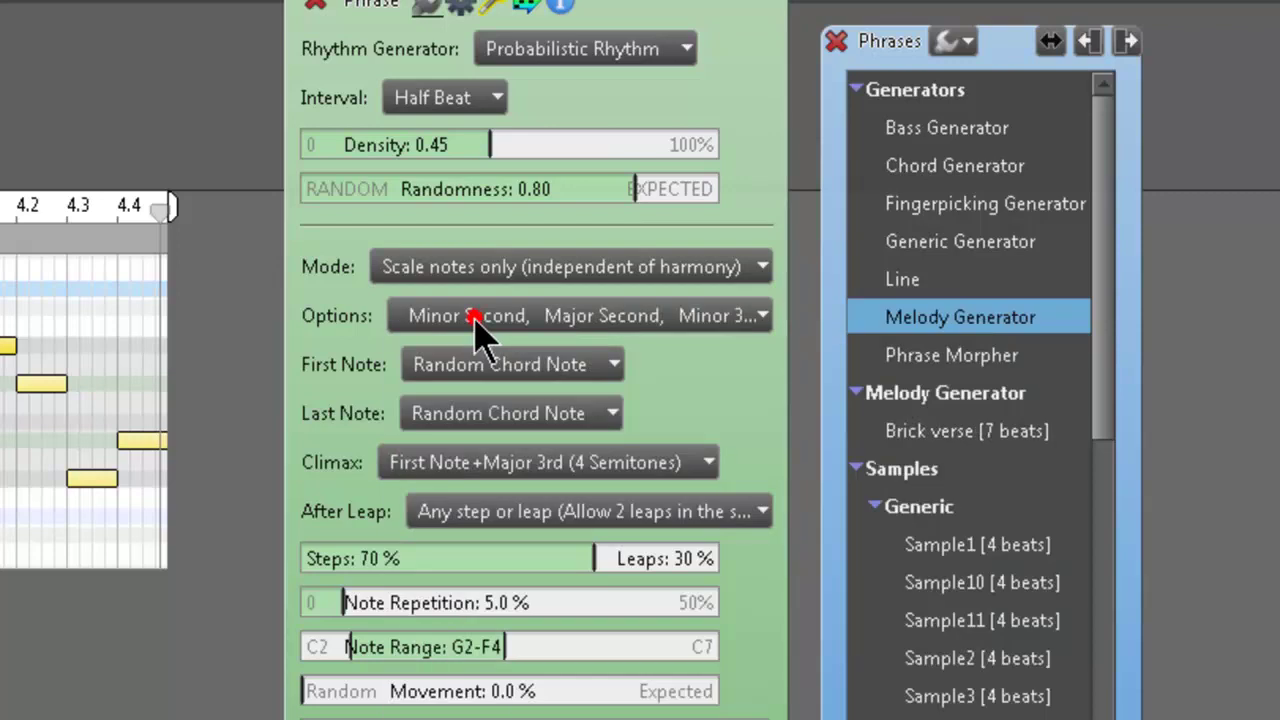
left_click(603, 315)
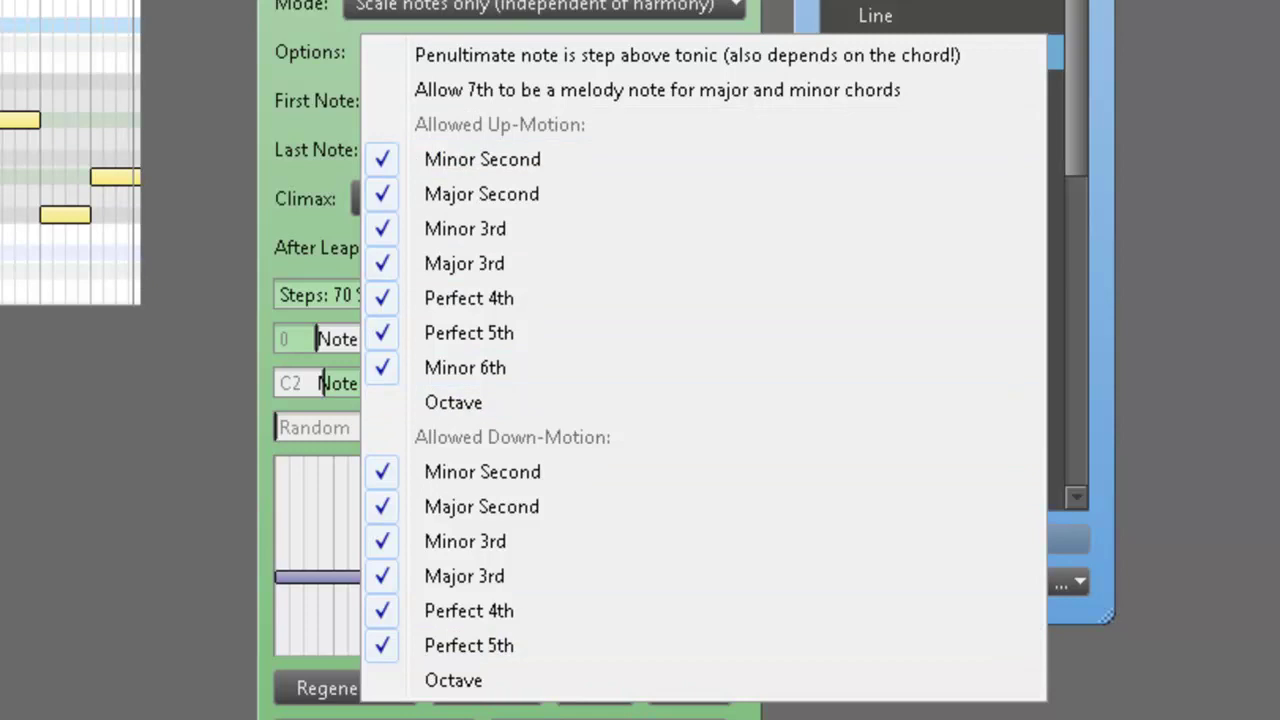
key("Escape")
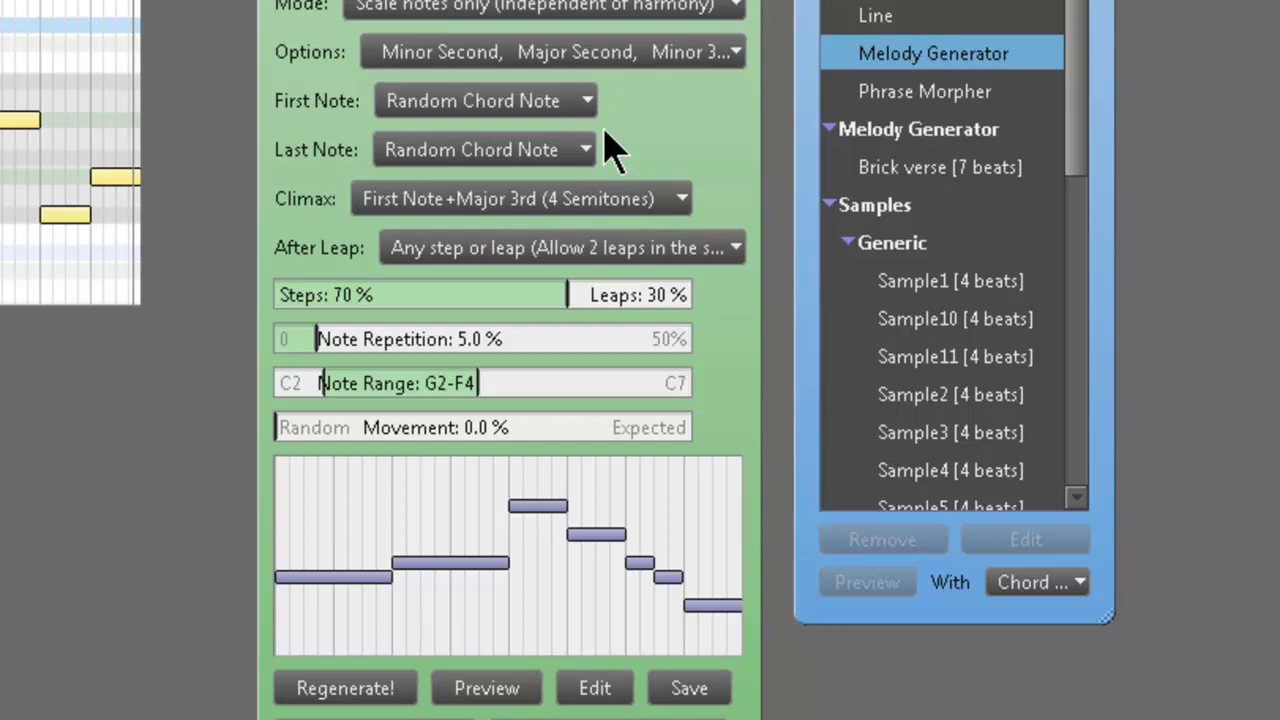
left_click(634, 203)
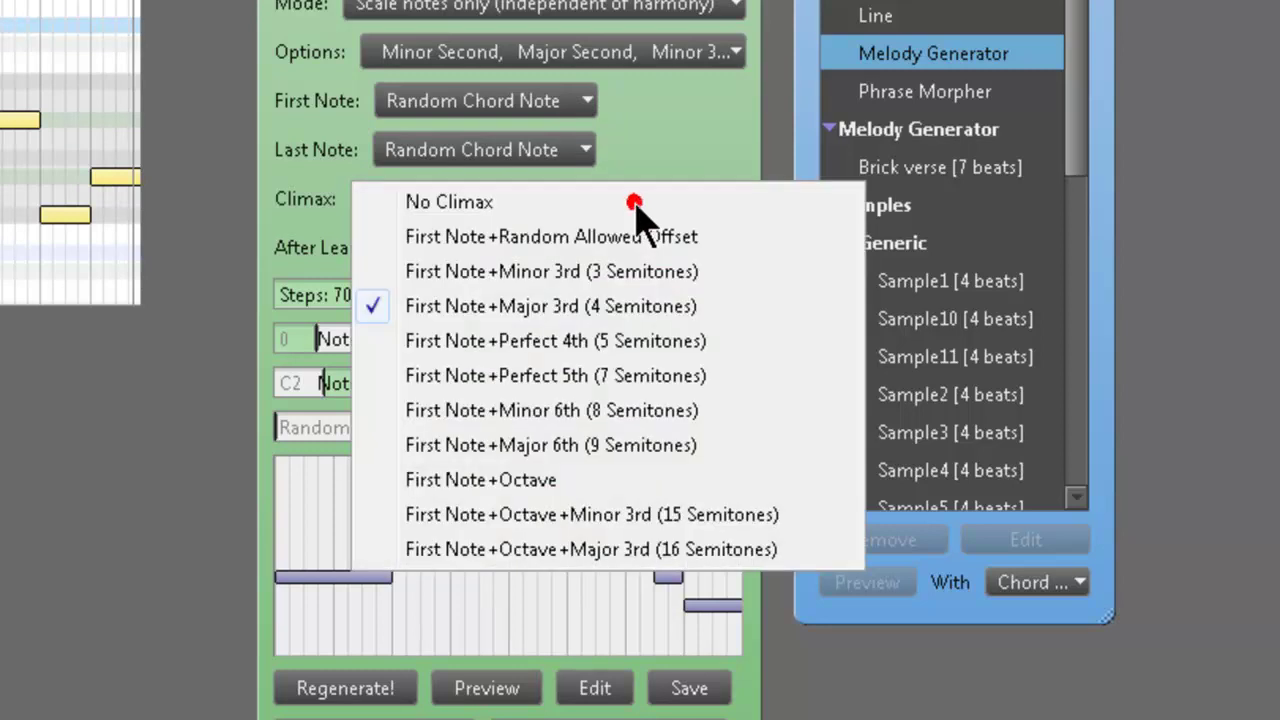
left_click(525, 203)
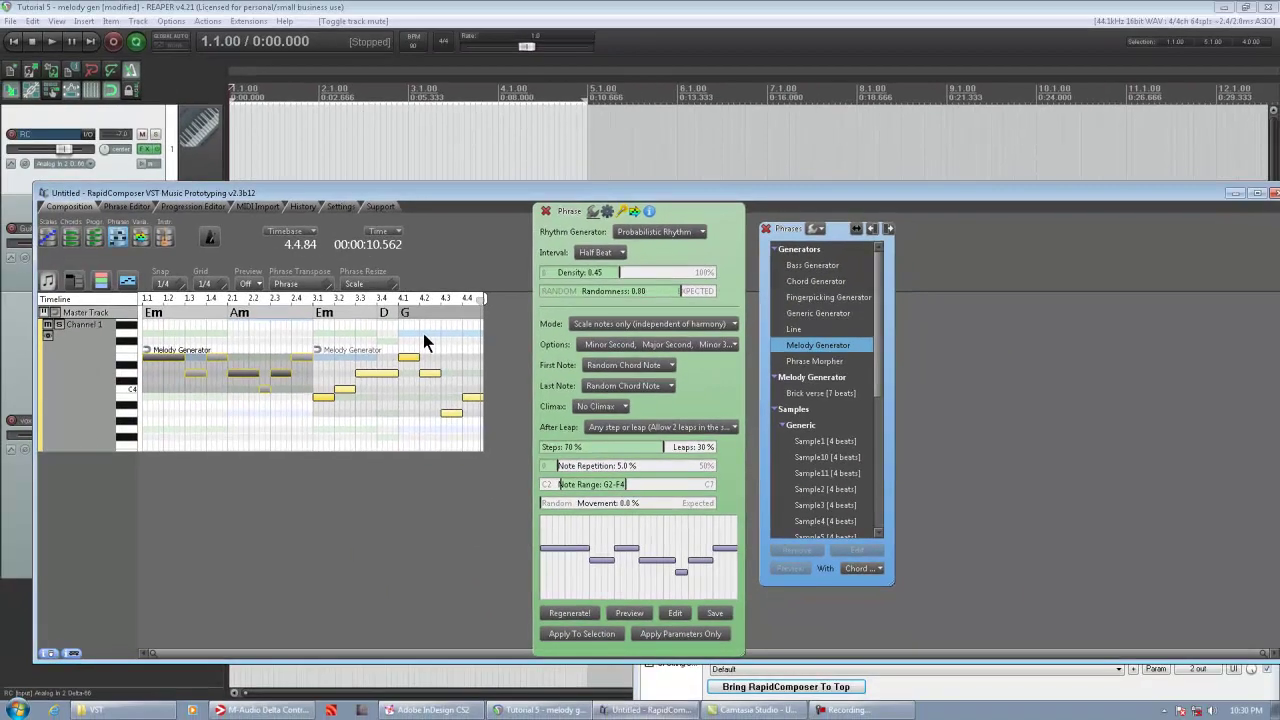
- Audition the current melody, regenerate the phrases, and play the new scale-only, no-climax version
key("space")
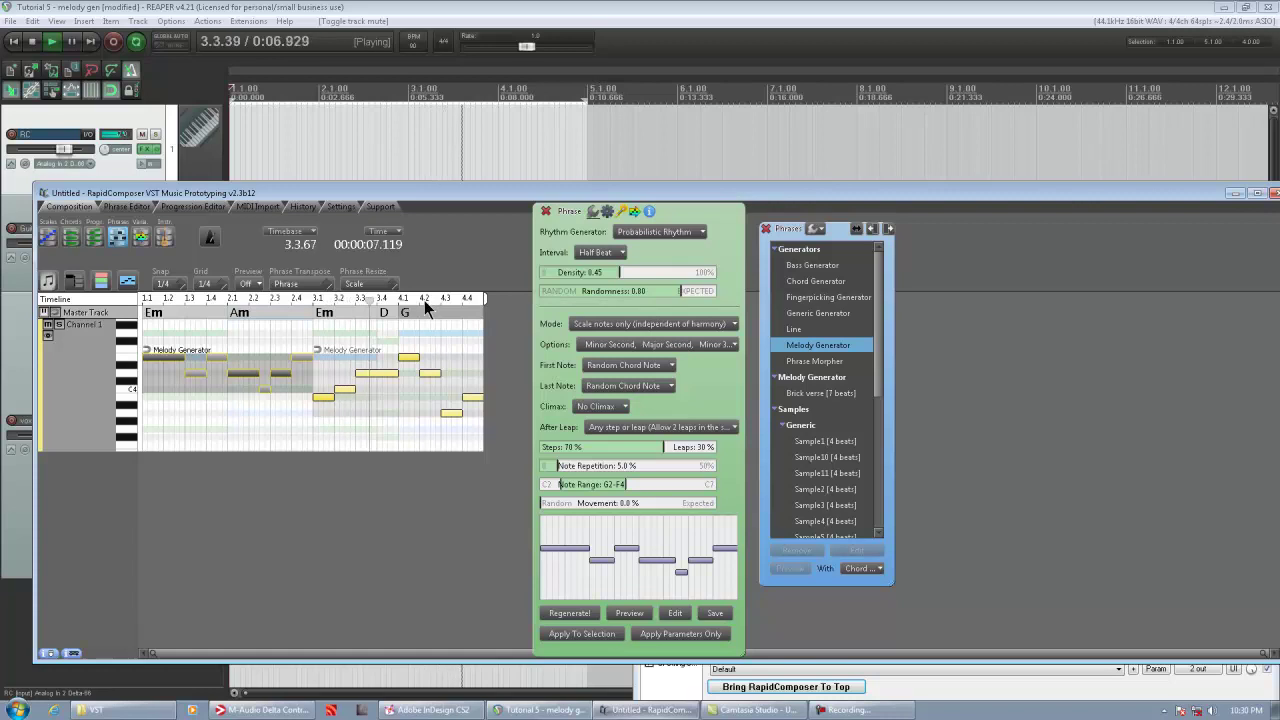
key("space")
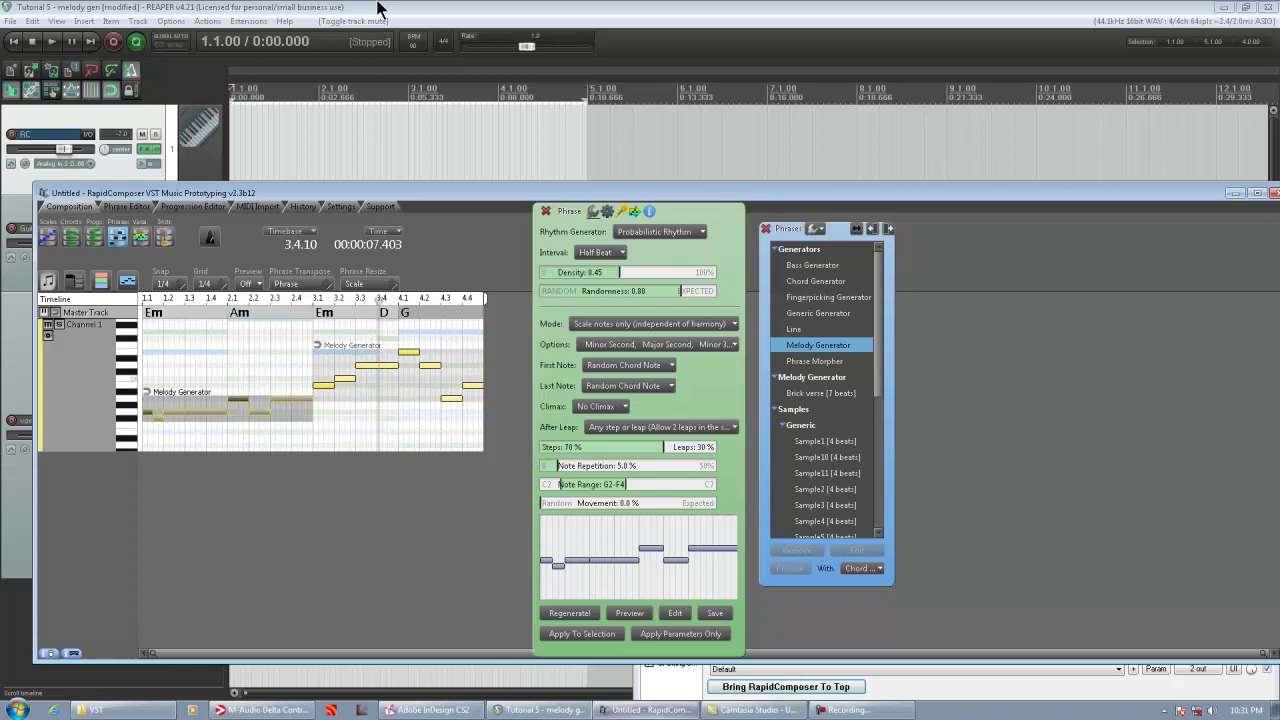
key("space")
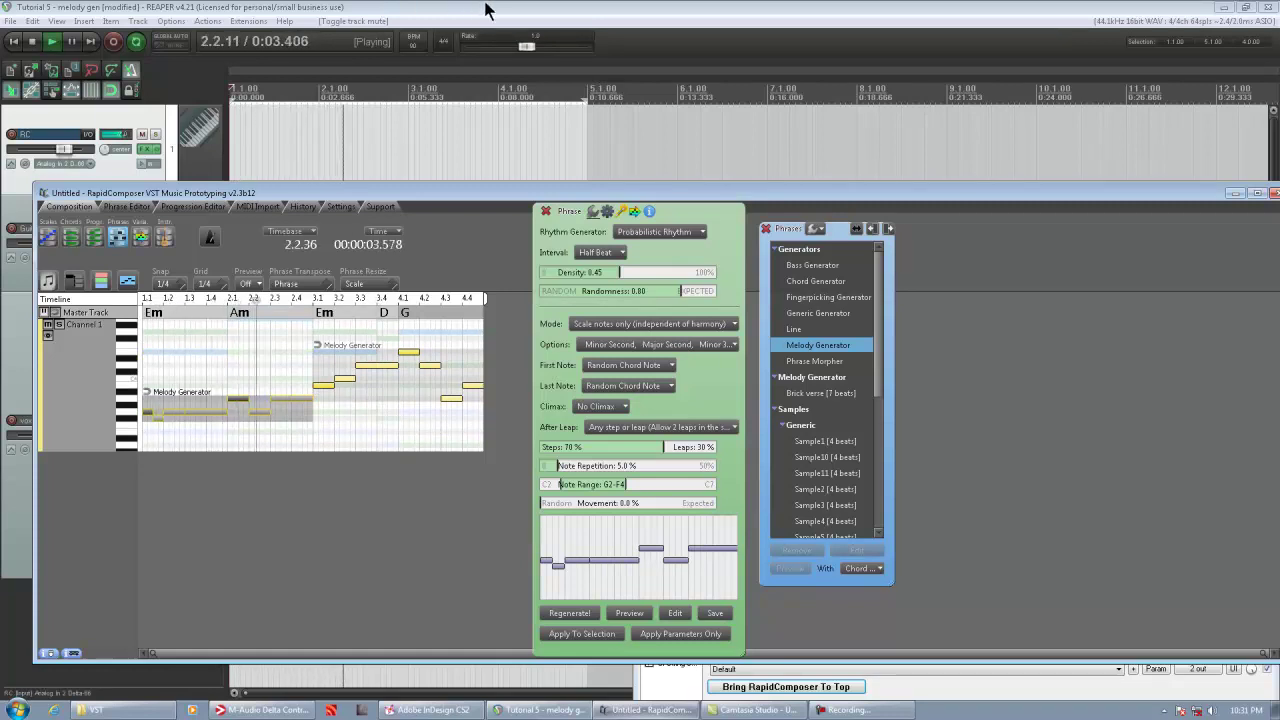
key("space")
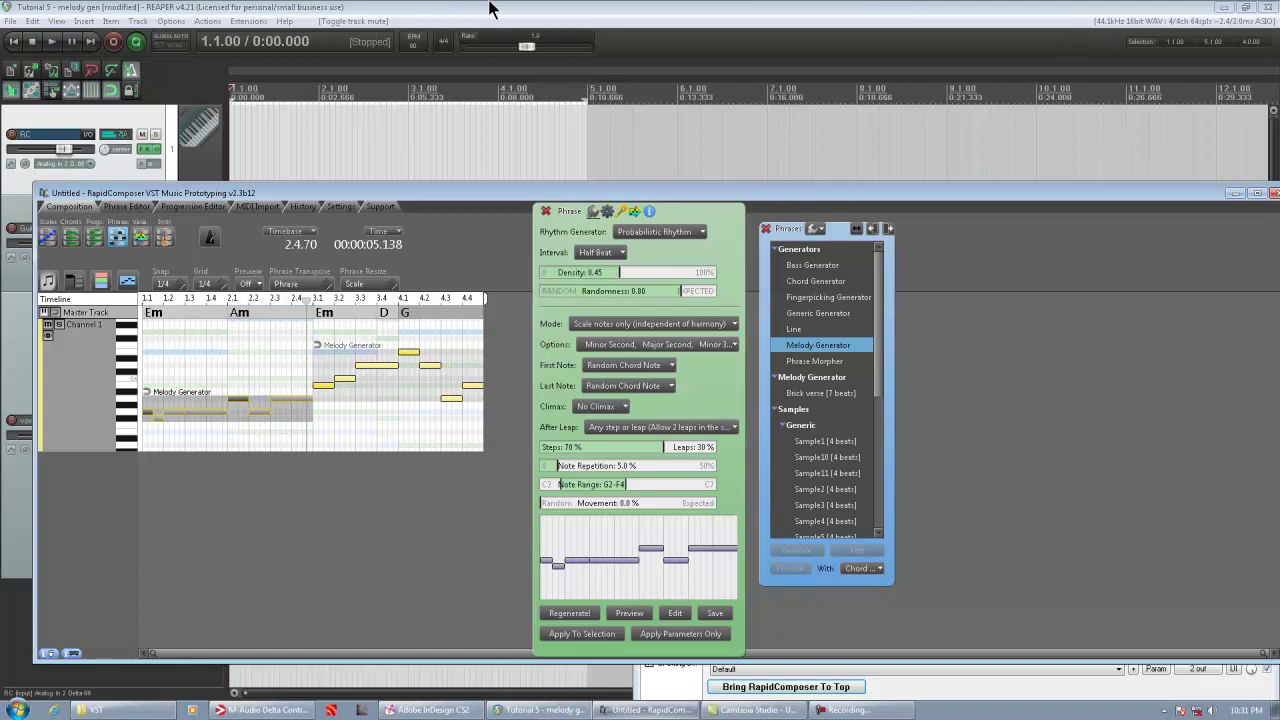
key("r")
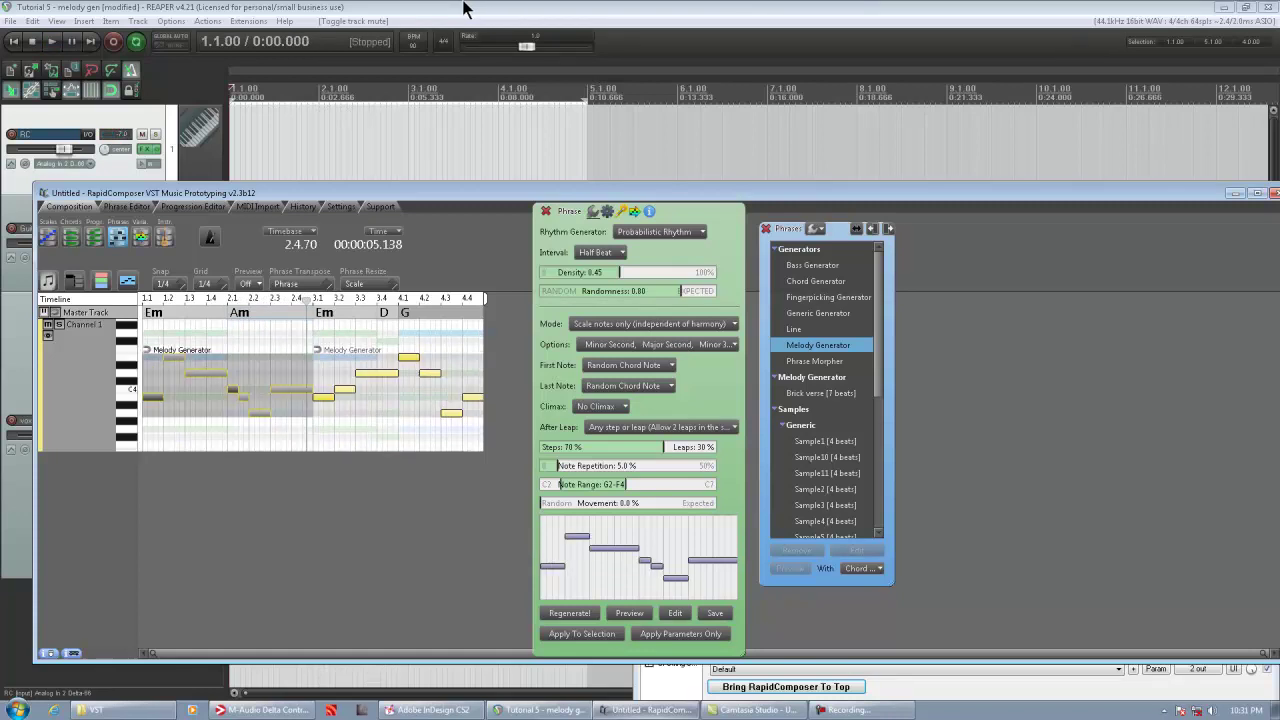
key("space")
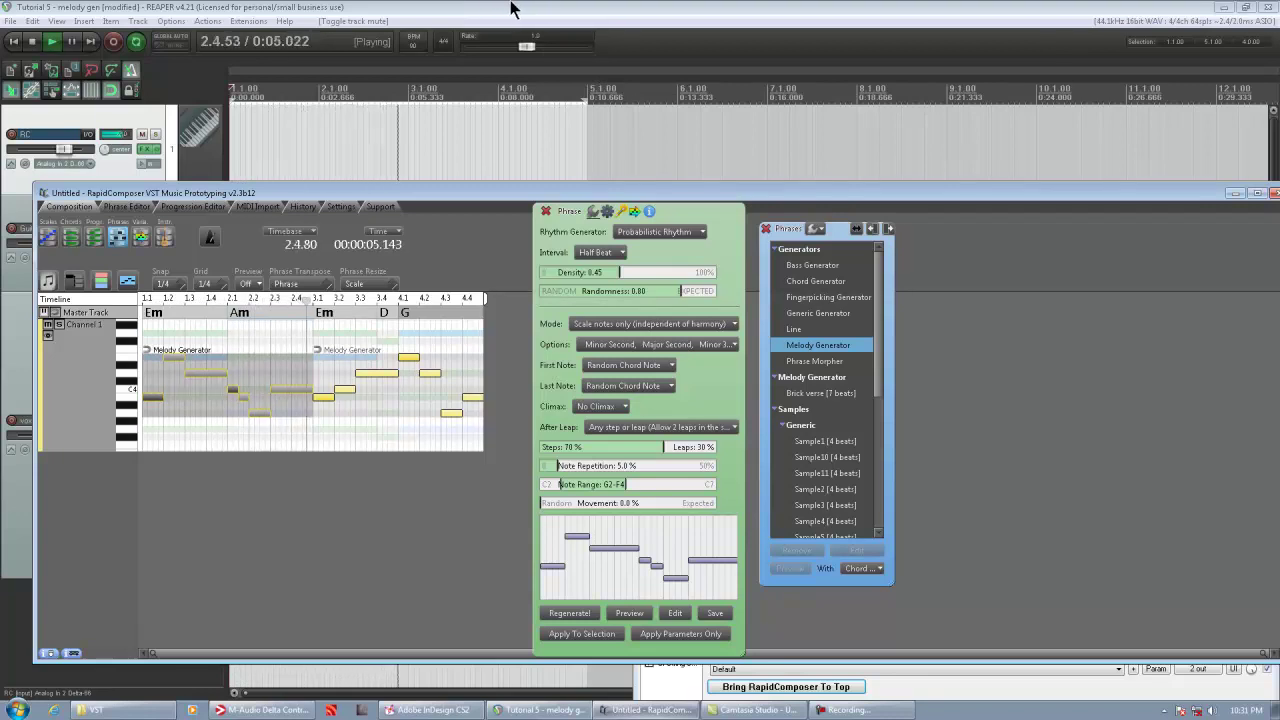
key("space")
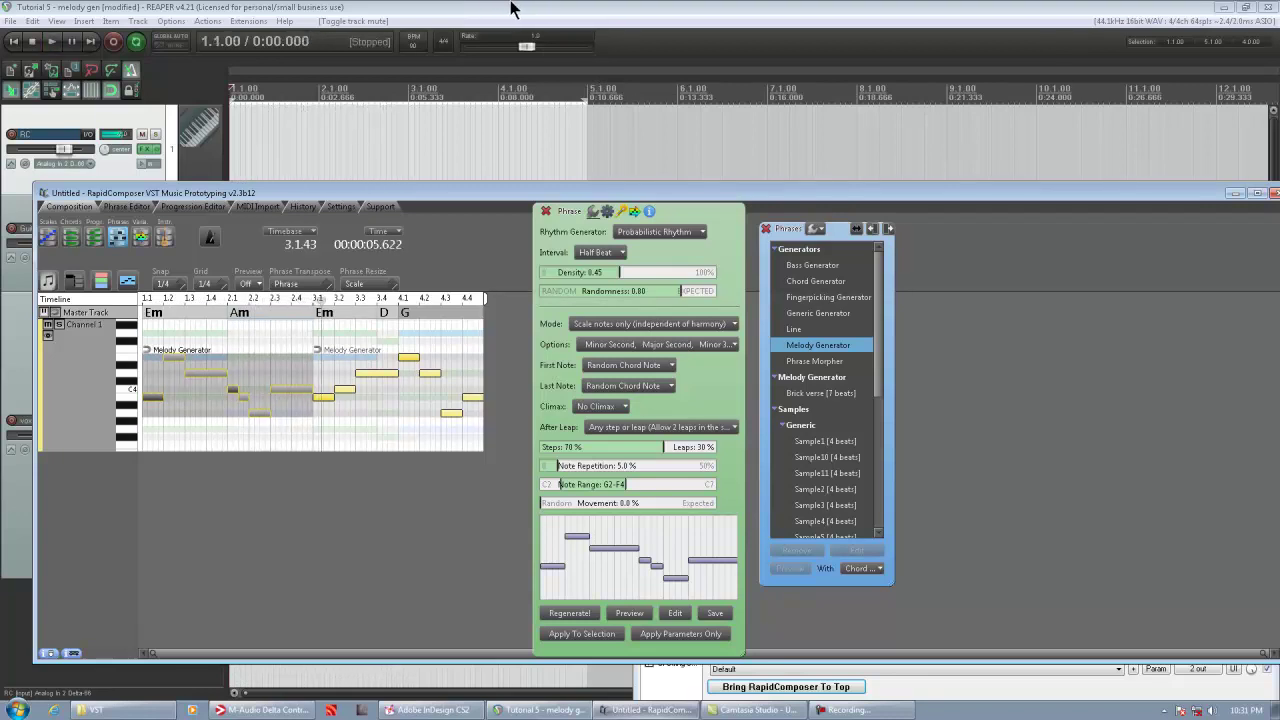
- Set Interval to Quarter Beat, Density to 0.30, After Leap to 'Step or smaller leap in opposite direction'
left_click(699, 231)
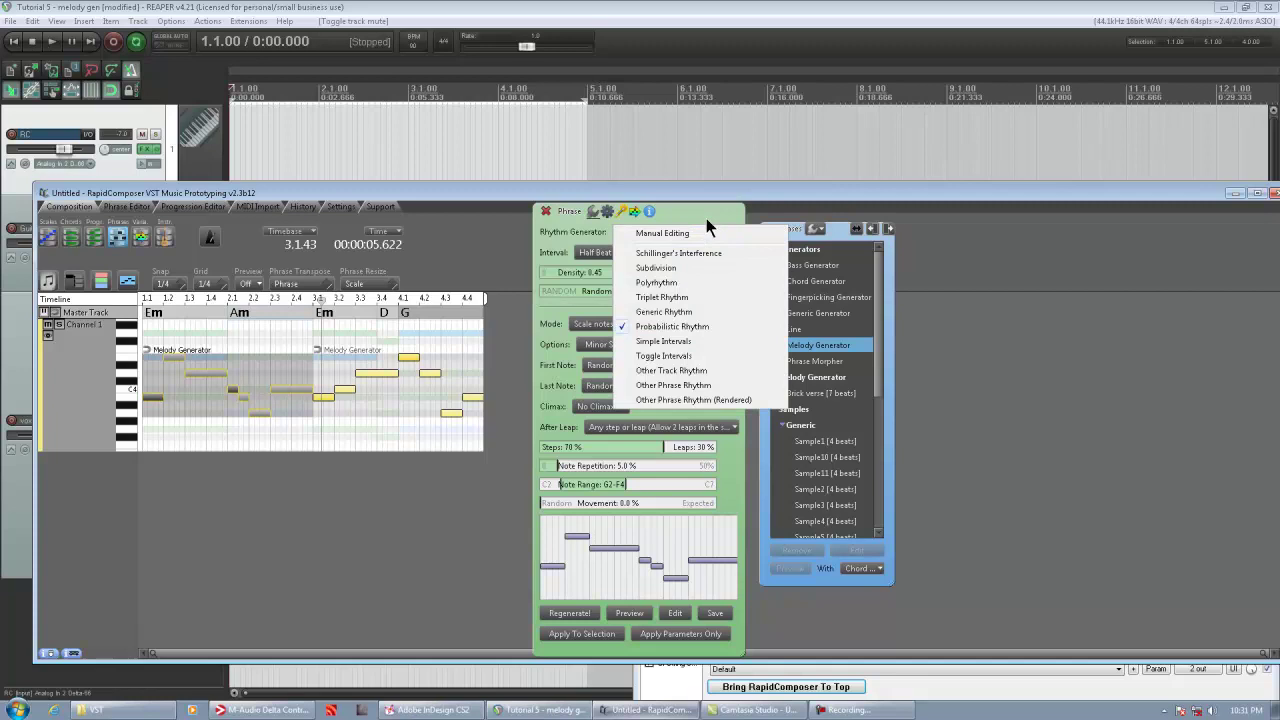
left_click(706, 222)
left_click(612, 255)
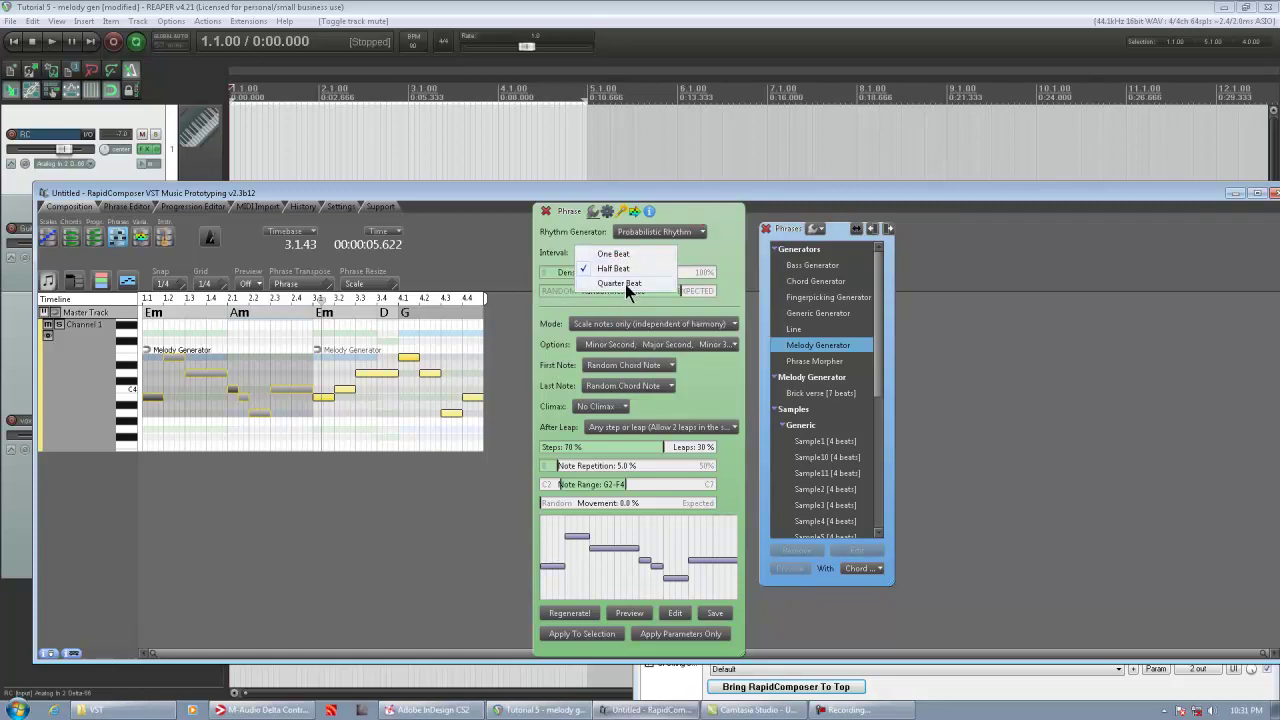
left_click(625, 284)
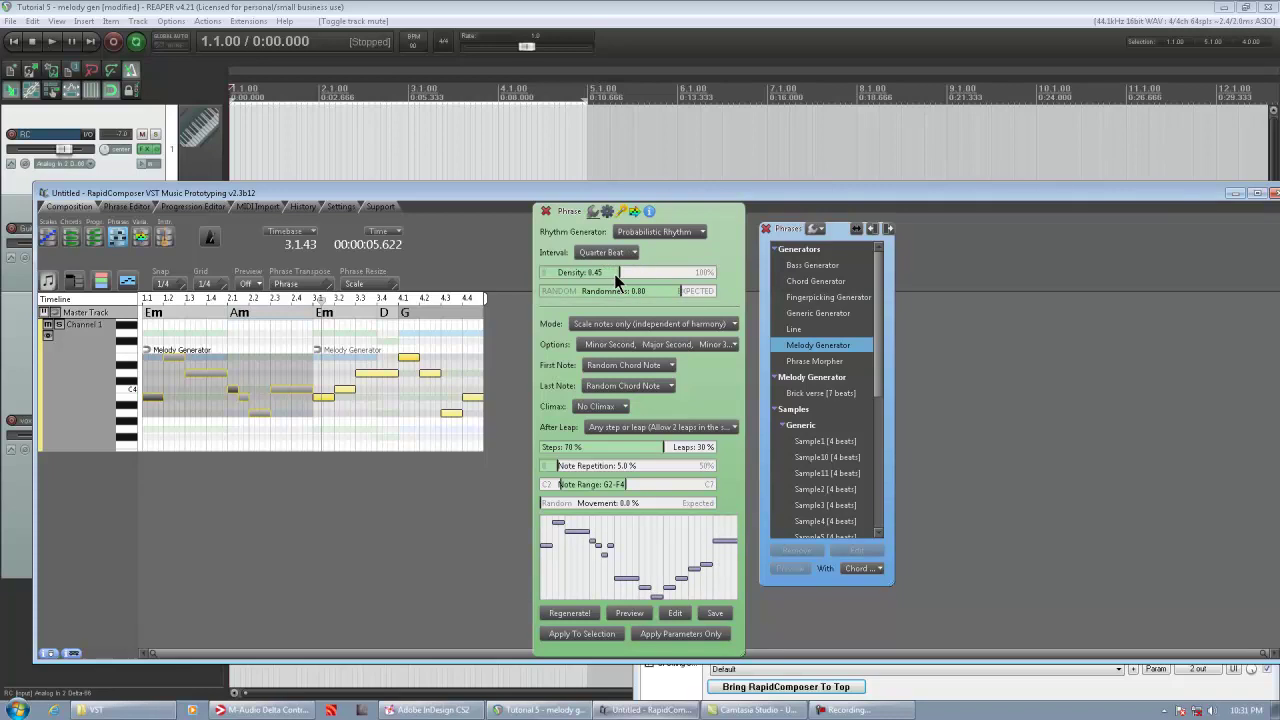
left_click_drag(613, 272, 690, 300)
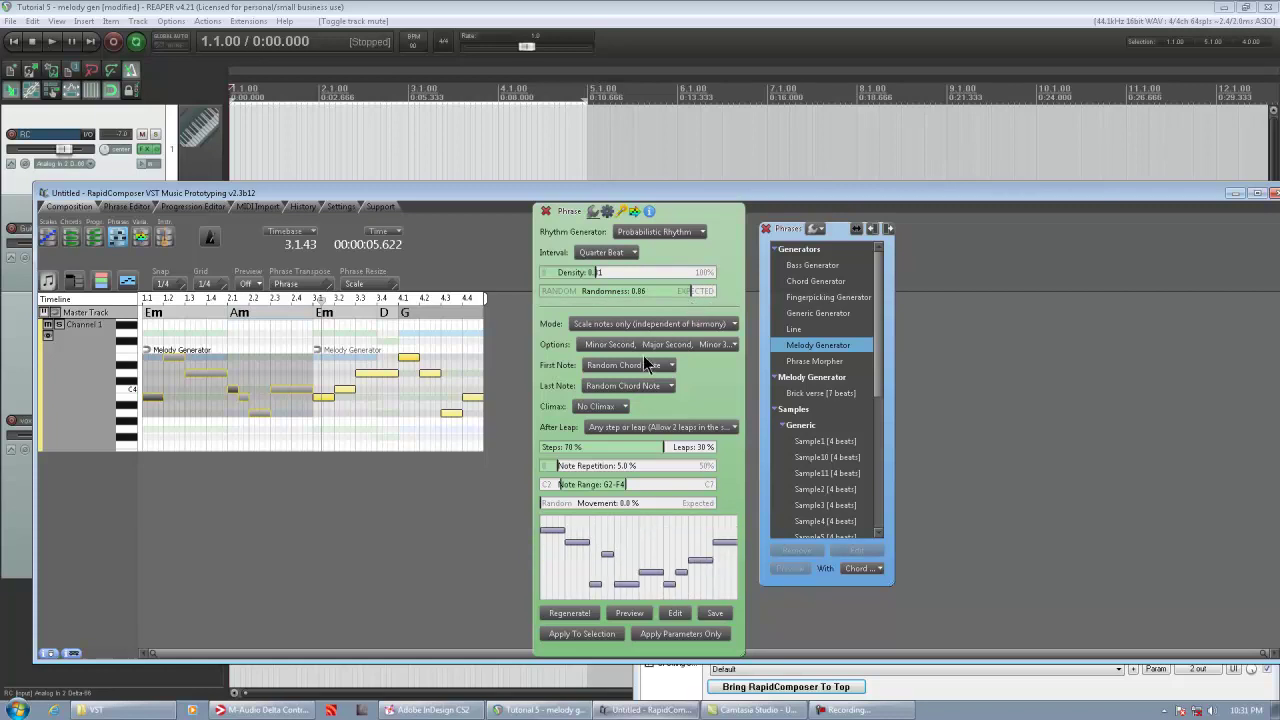
left_click(641, 426)
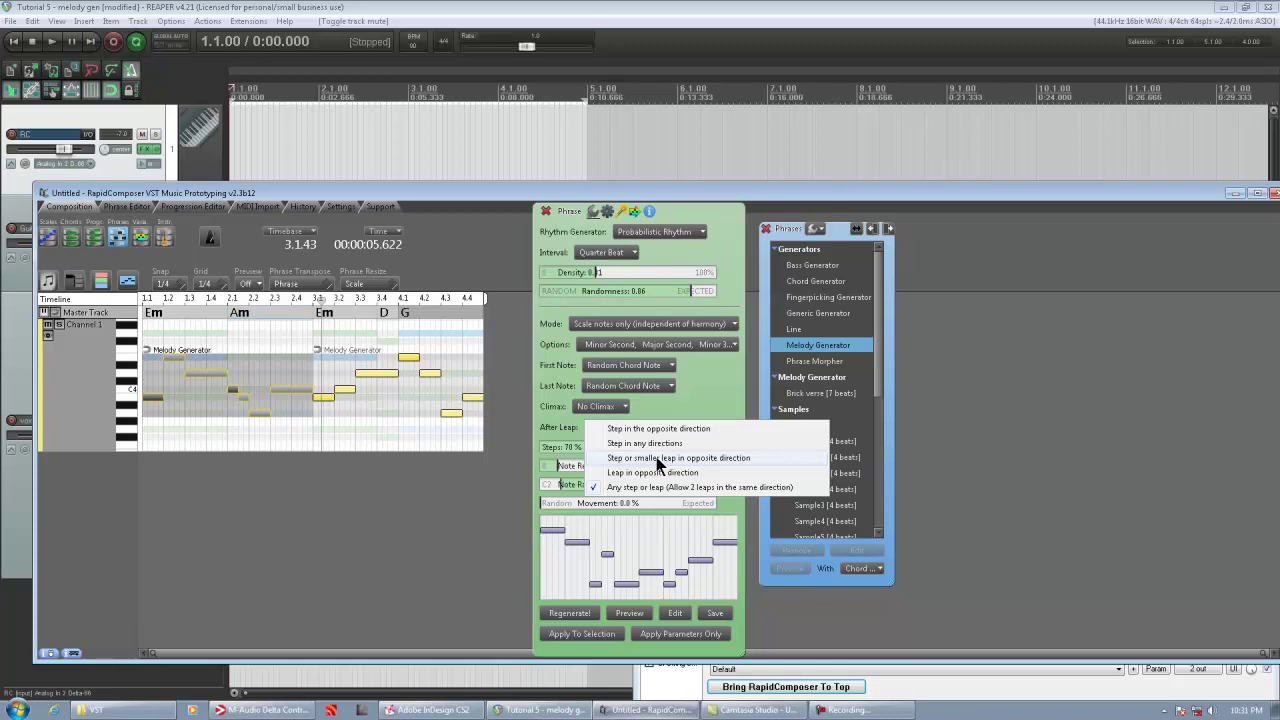
left_click(666, 458)
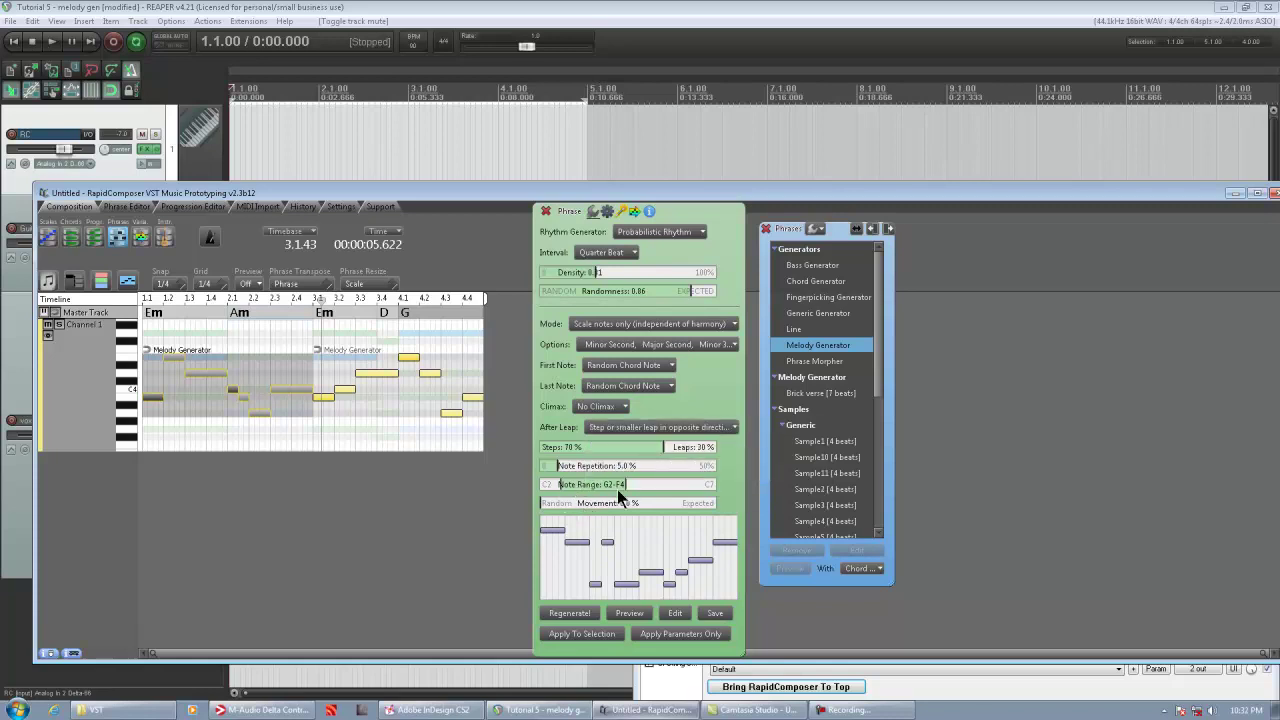
- Regenerate the melody with the quarter-beat settings and play it against the guitar loop
left_click(546, 568)
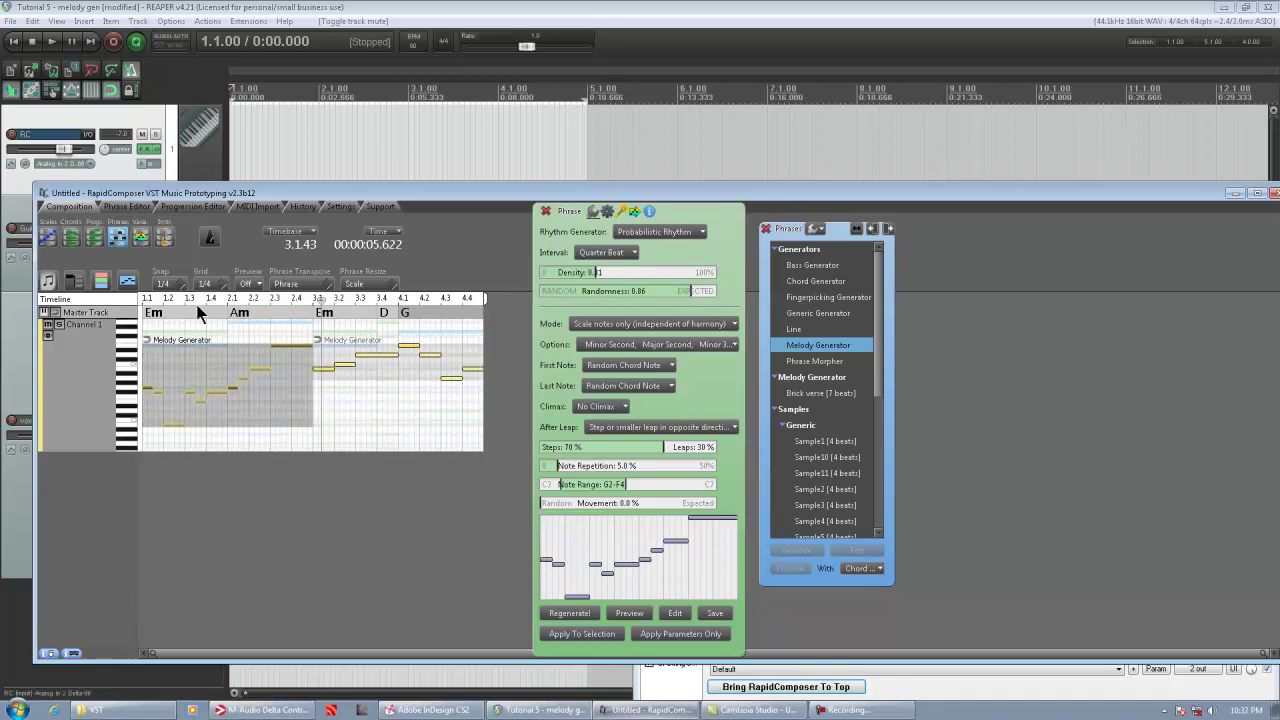
left_click(418, 8)
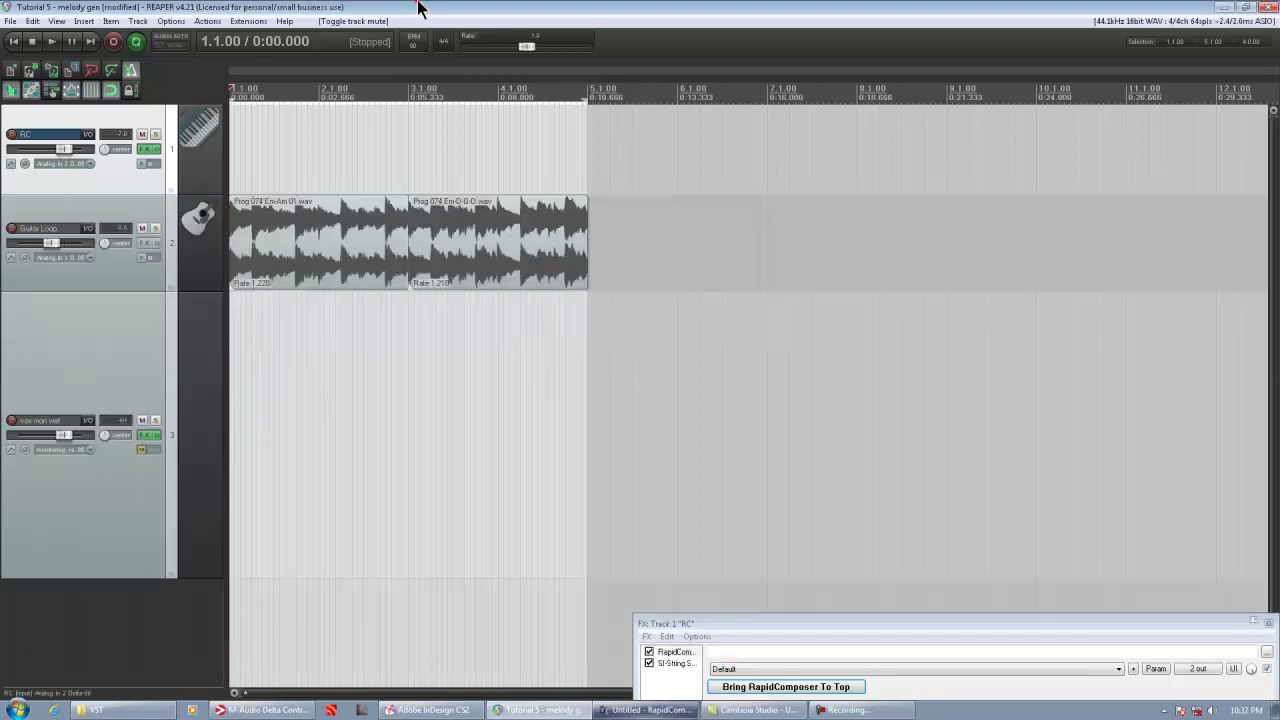
key("space")
left_click(857, 688)
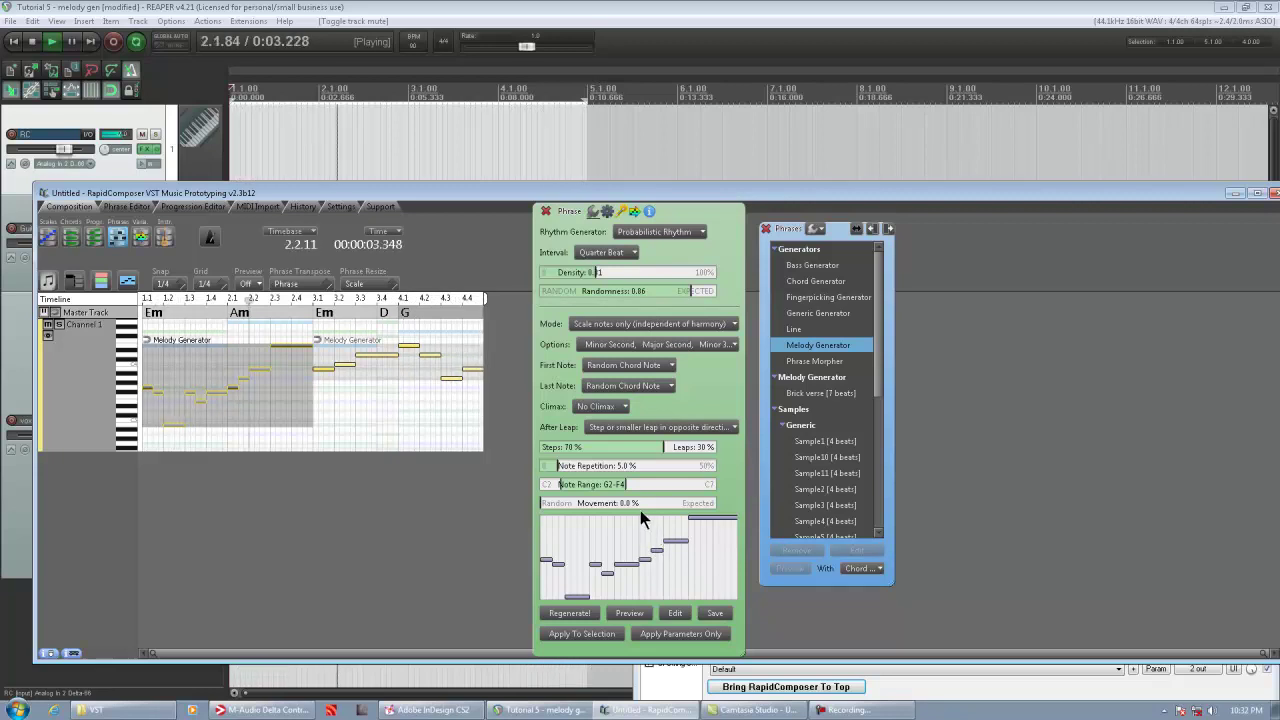
key("space")
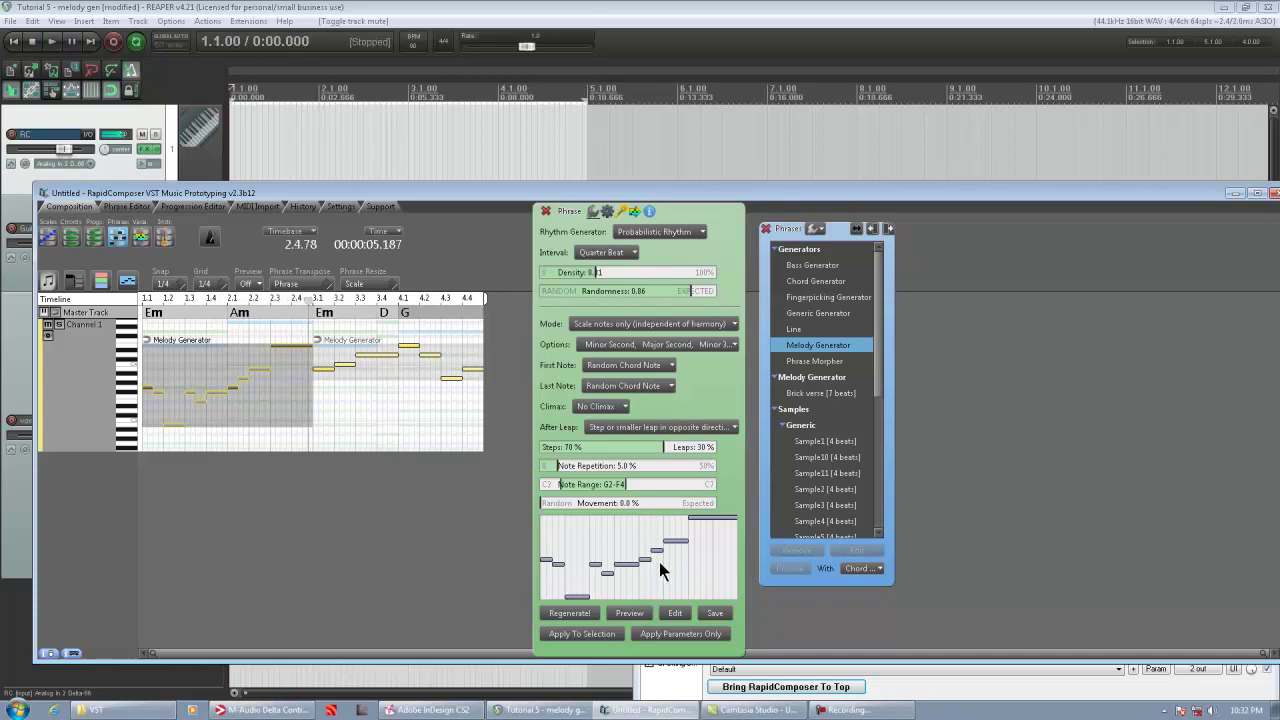
- Regenerate the melody again and audition the new version
left_click(653, 561)
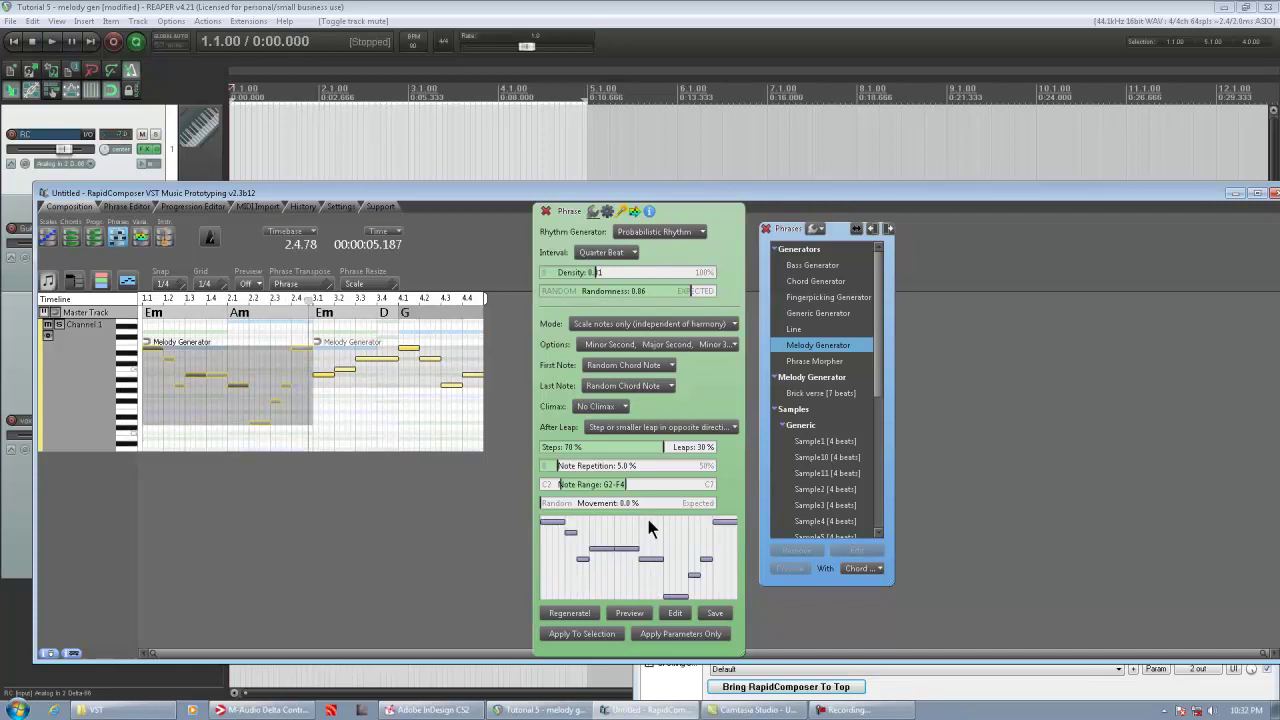
key("space")
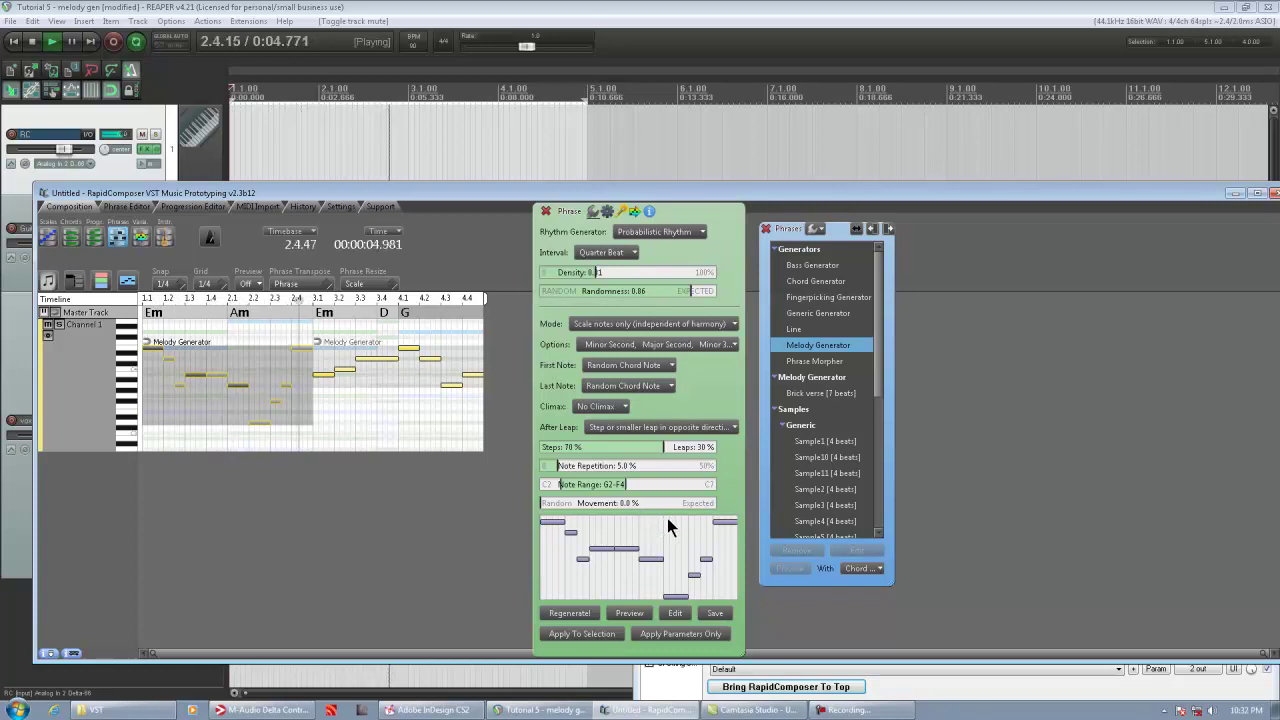
key("space")
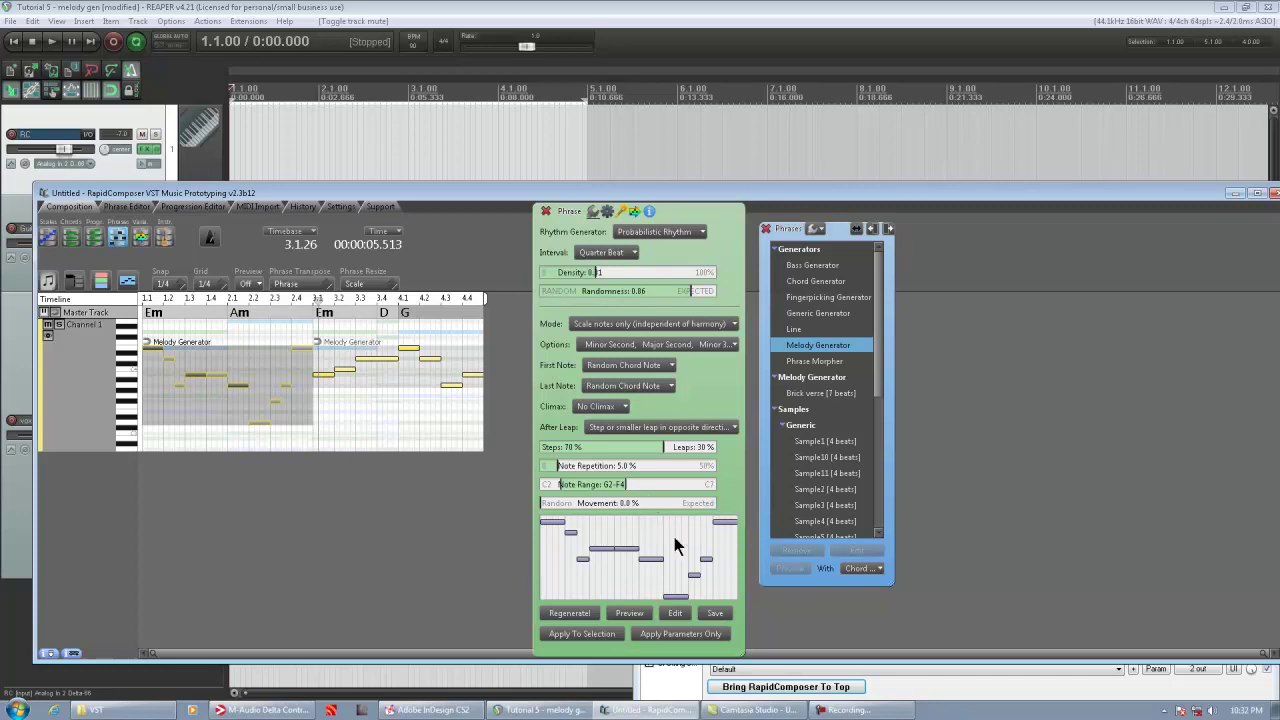
- Regenerate the melody and play the new version twice
left_click(663, 545)
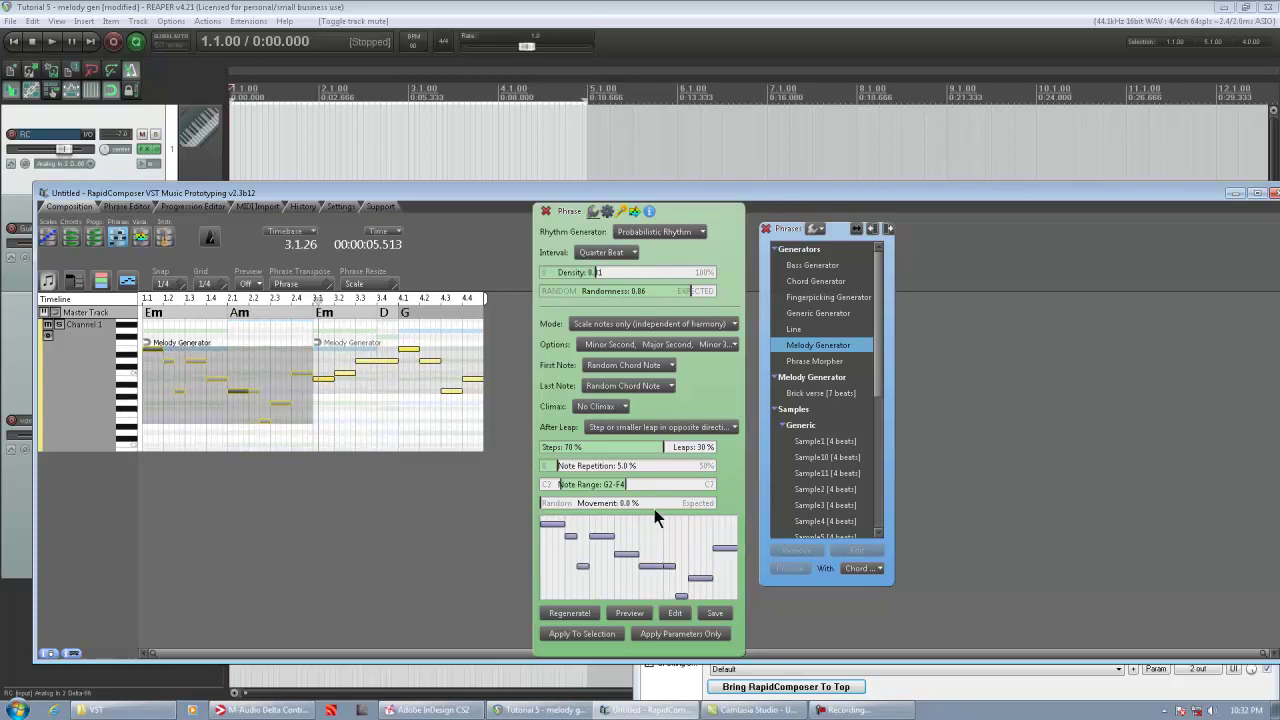
key("space")
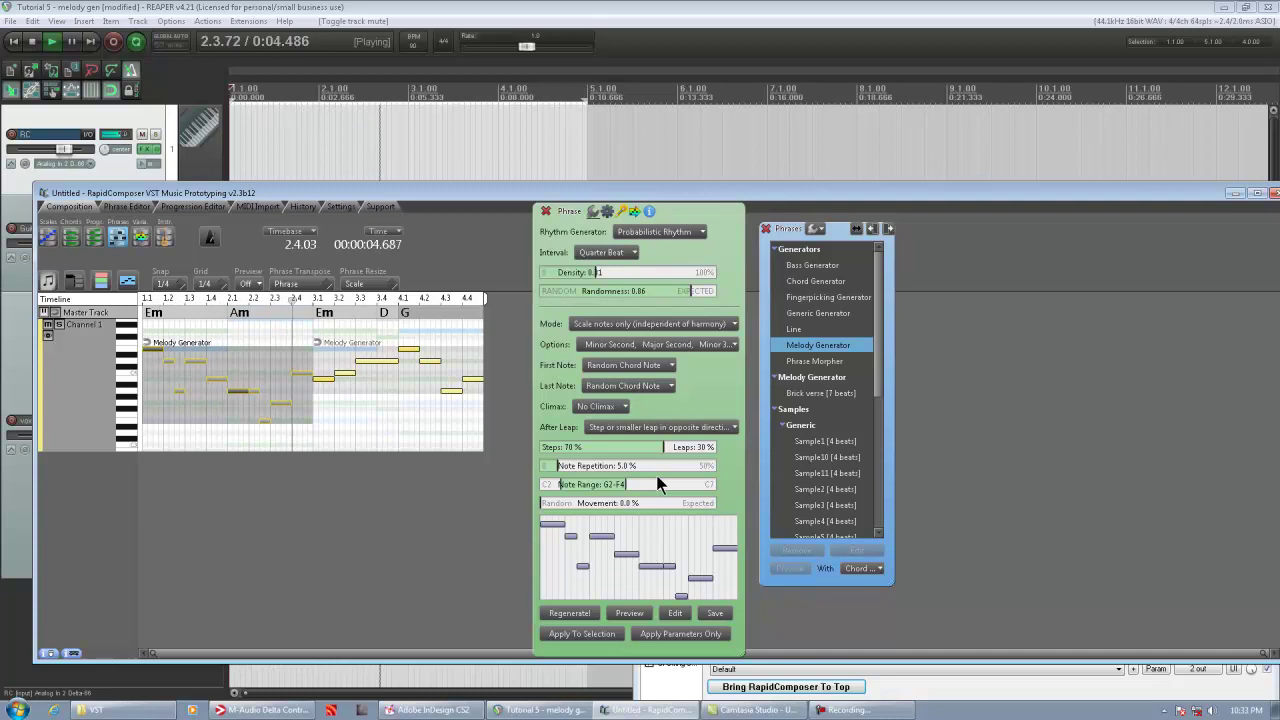
key("space")
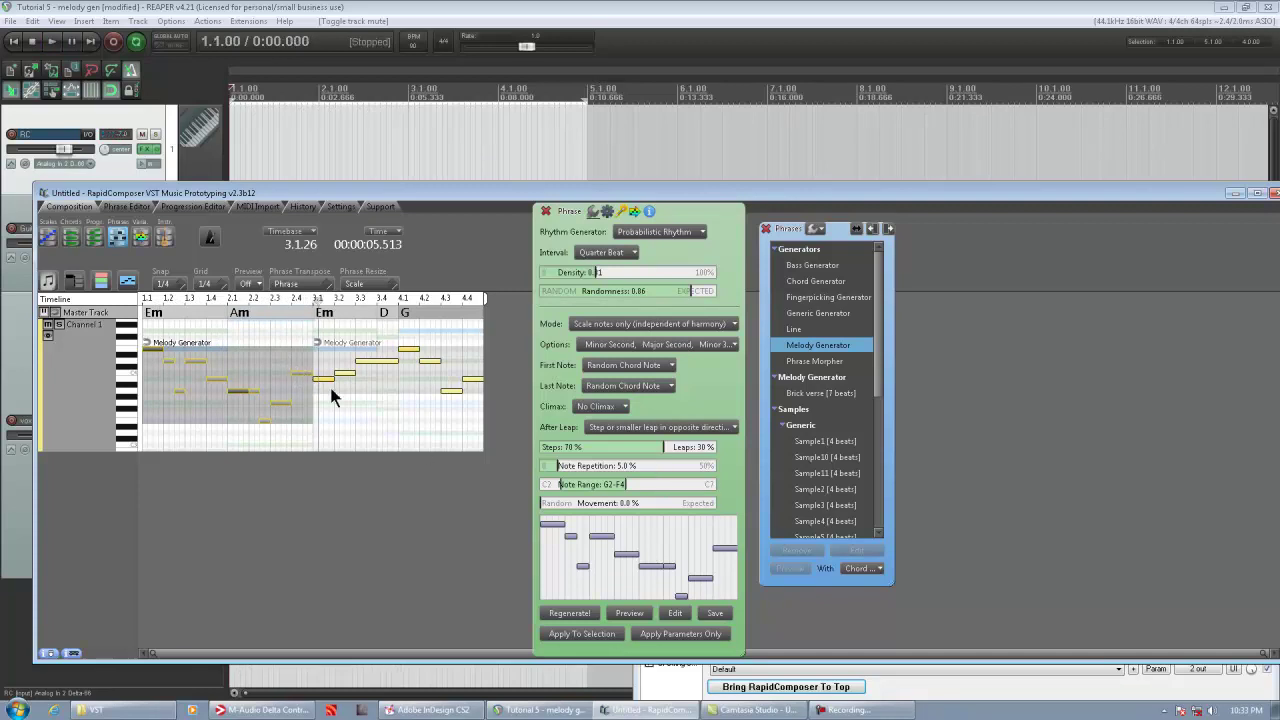
key("space")
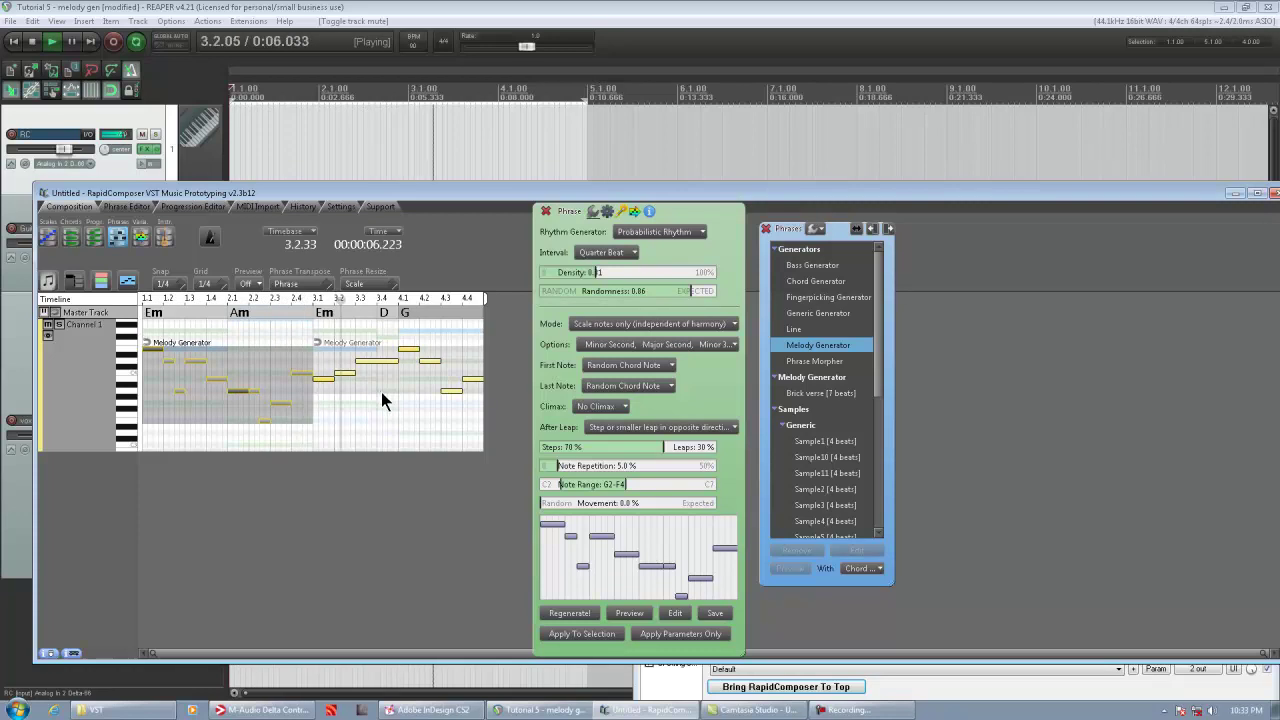
key("space")
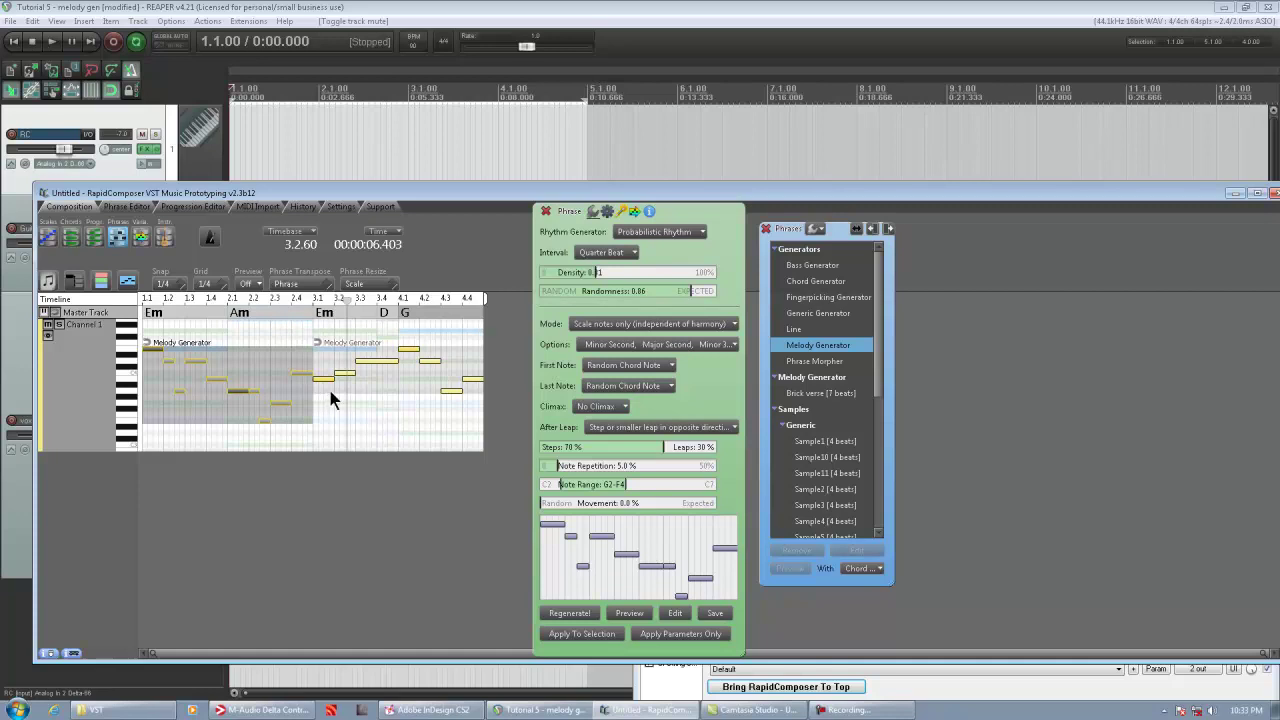
- Regenerate the phrases two more times, playing back each new quarter-beat melody
key("r")
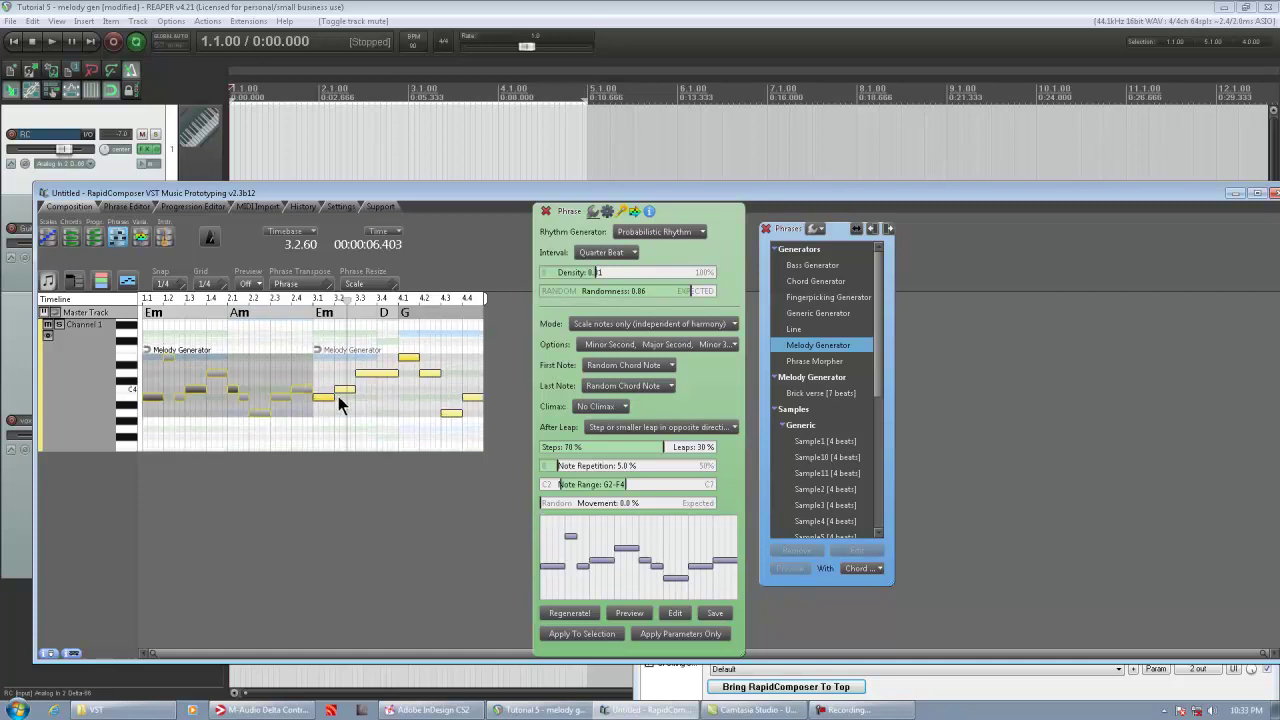
key("space")
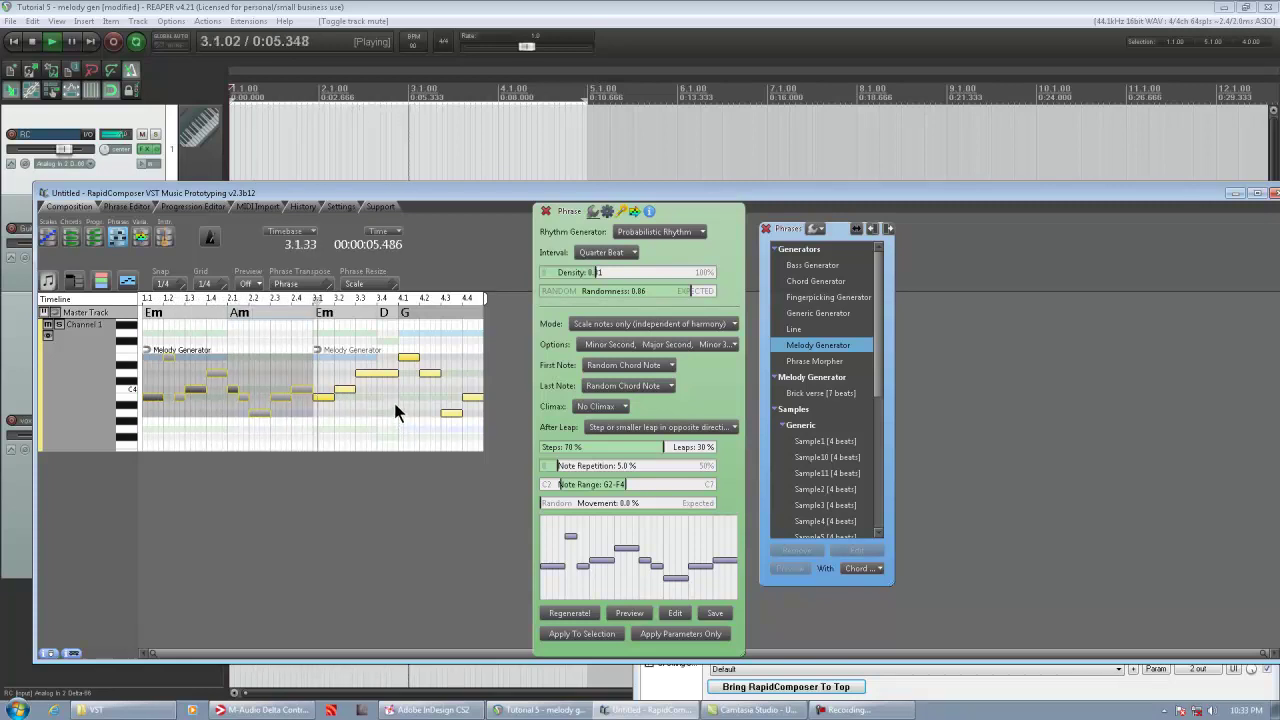
key("space")
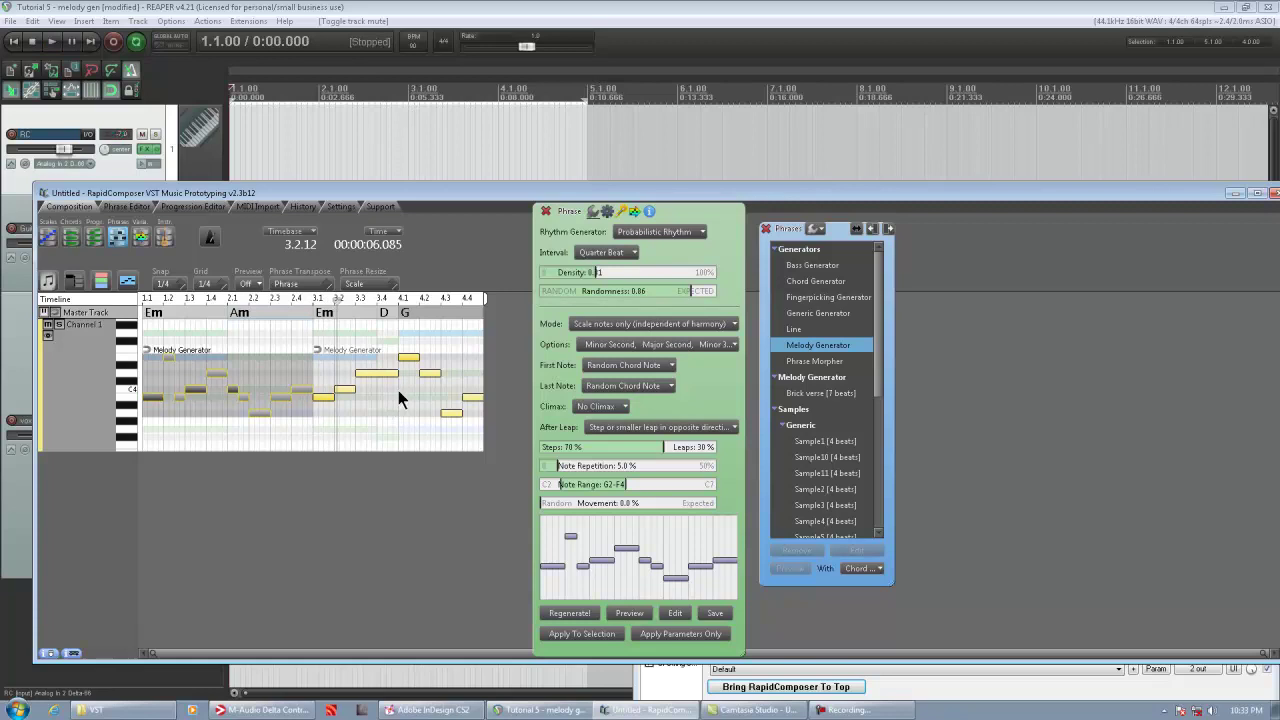
key("ctrl+r")
key("space")
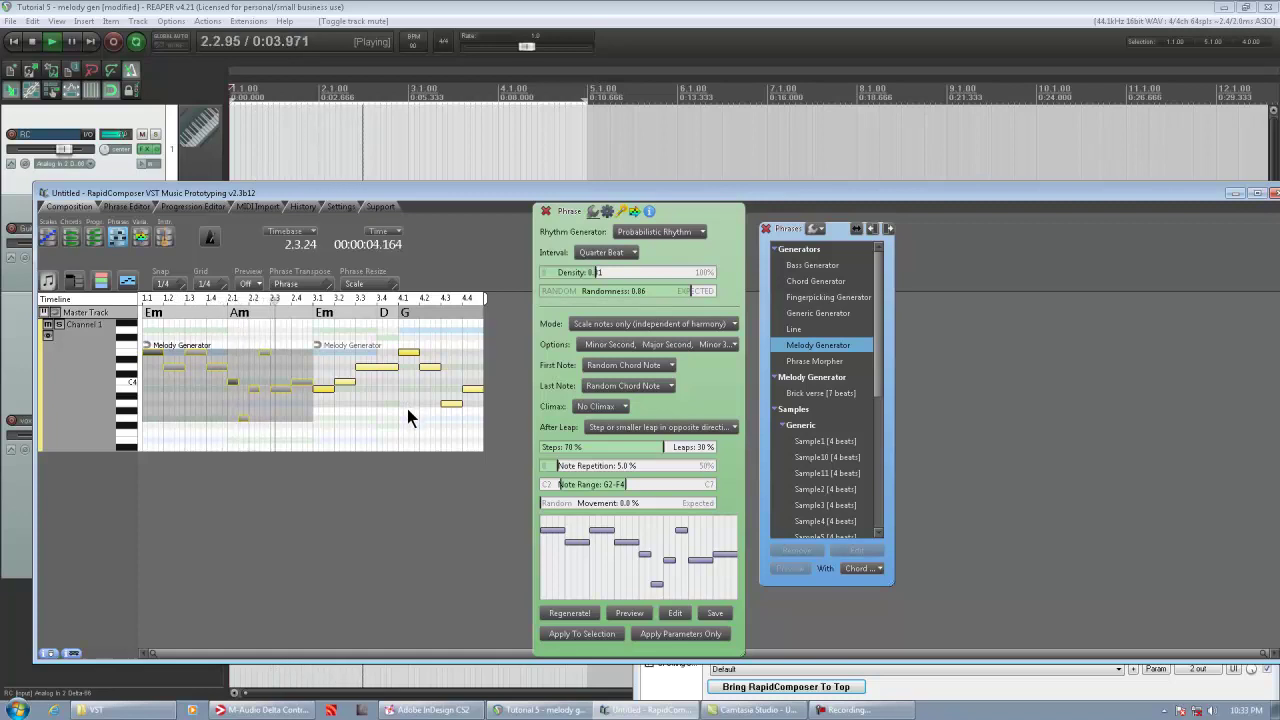
key("space")
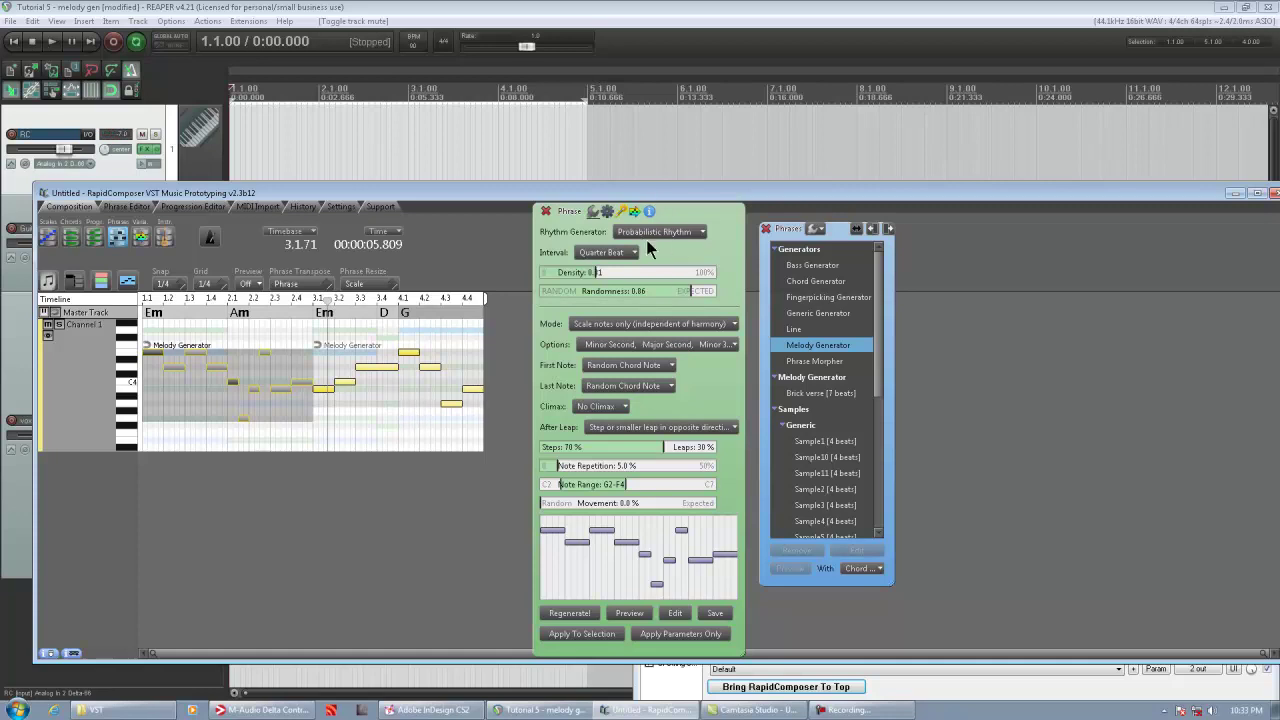
- Change the second chord from Am to Am7 in the chord picker
left_click(240, 314)
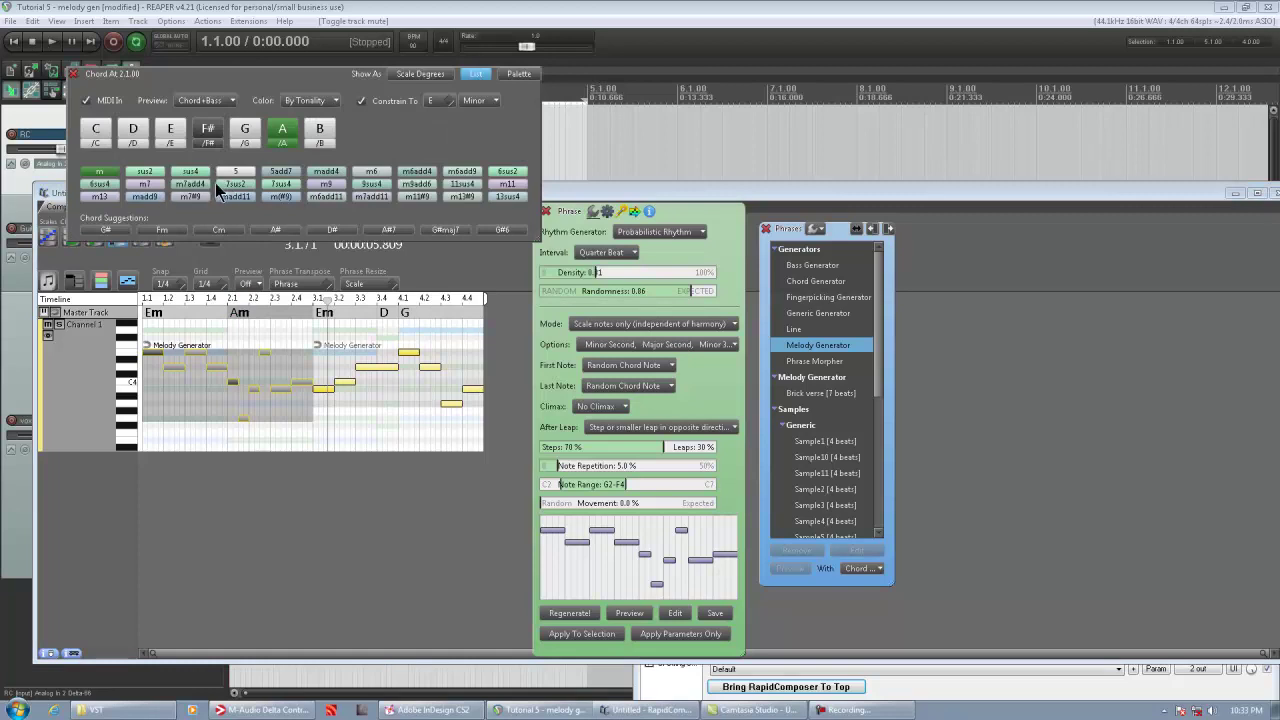
left_click(136, 185)
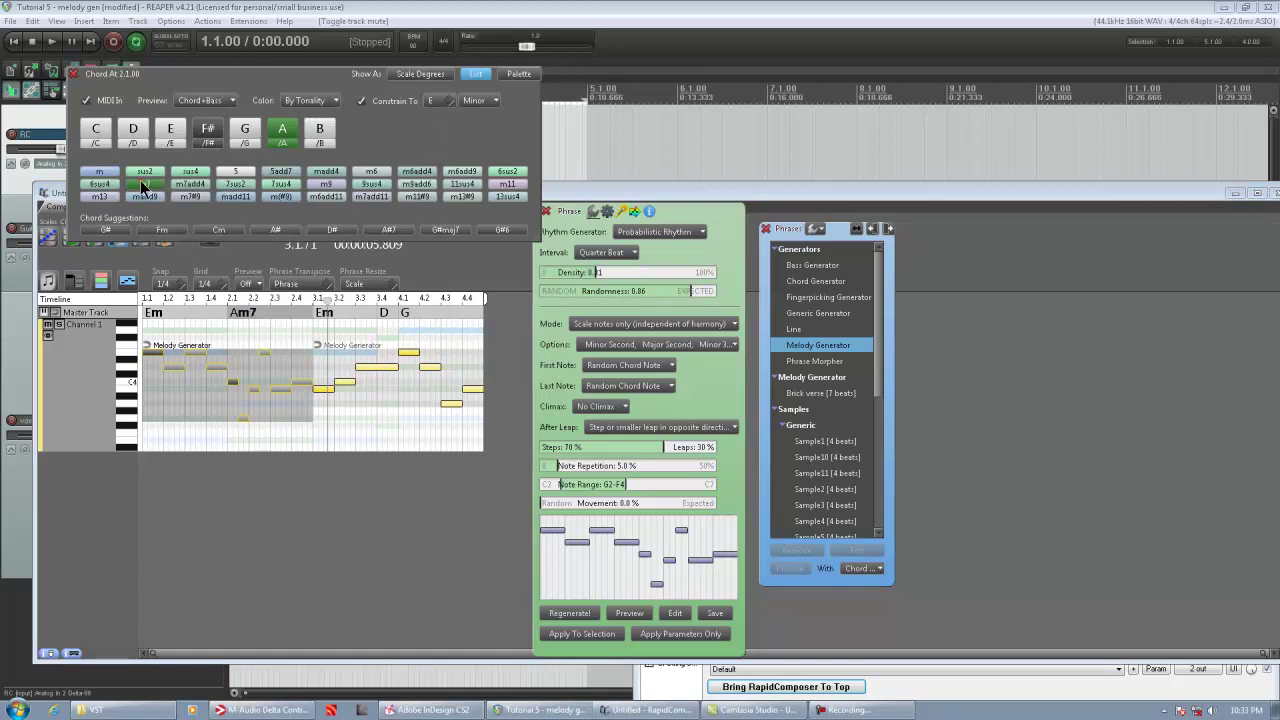
left_click(75, 76)
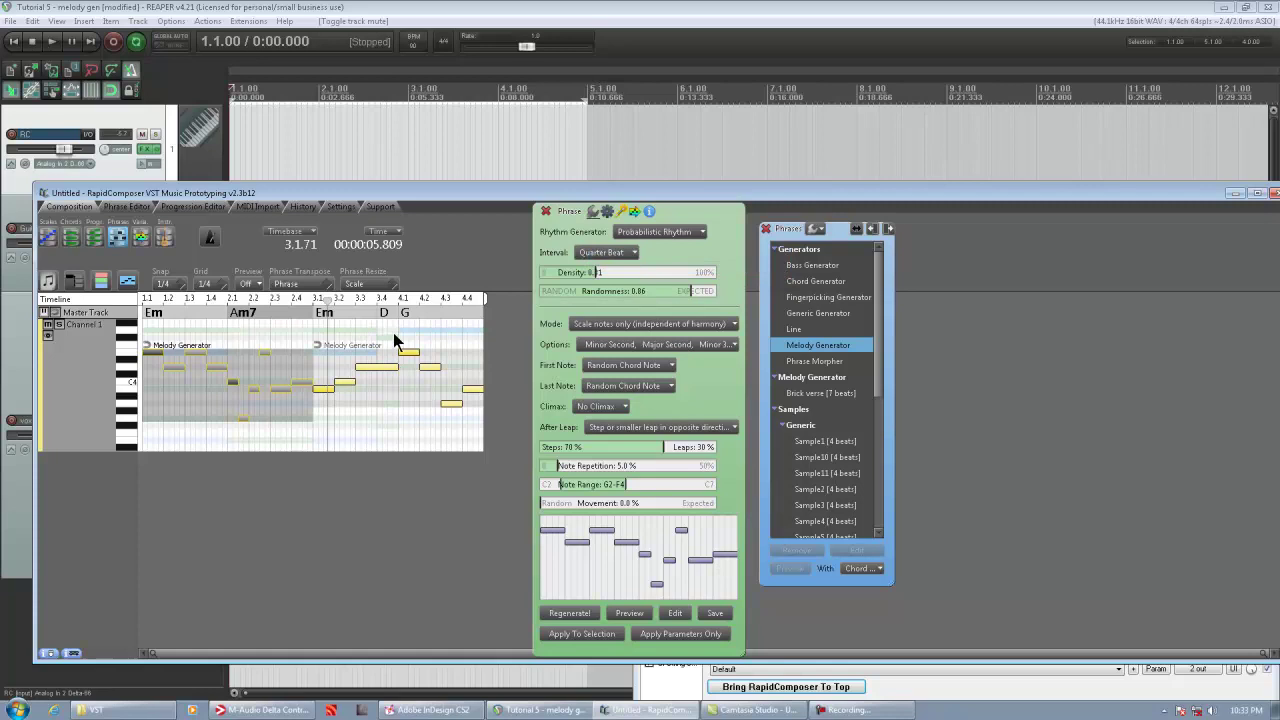
- Regenerate the melody phrase and listen to it with the guitar loop
key("r")
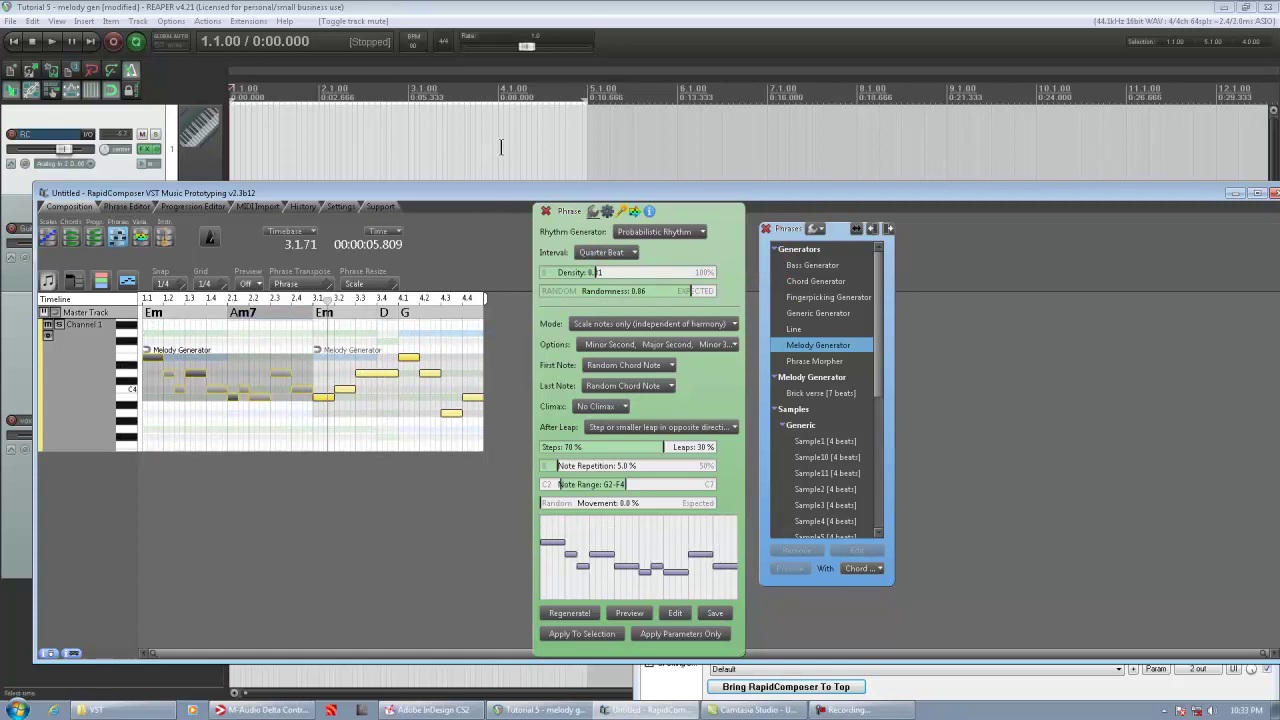
key("space")
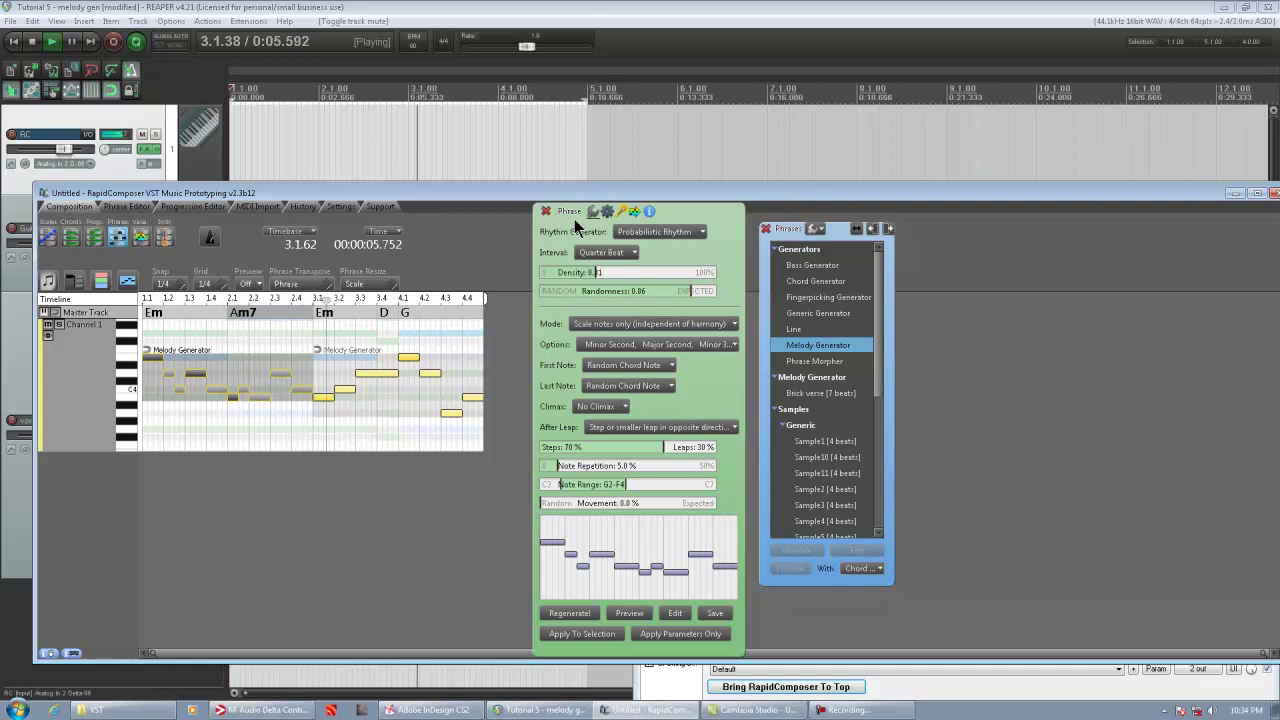
key("space")
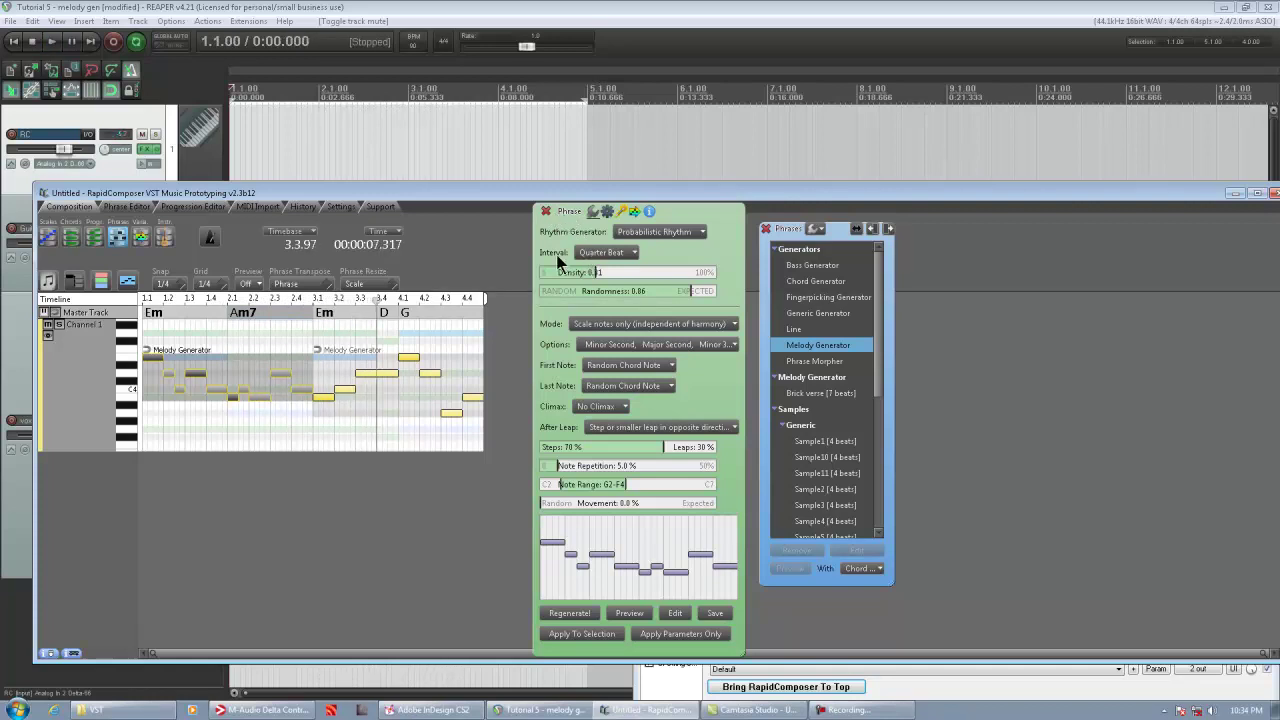
- On the second phrase, set the rhythm interval to Quarter Beat and density to about 0.3
left_click(405, 375)
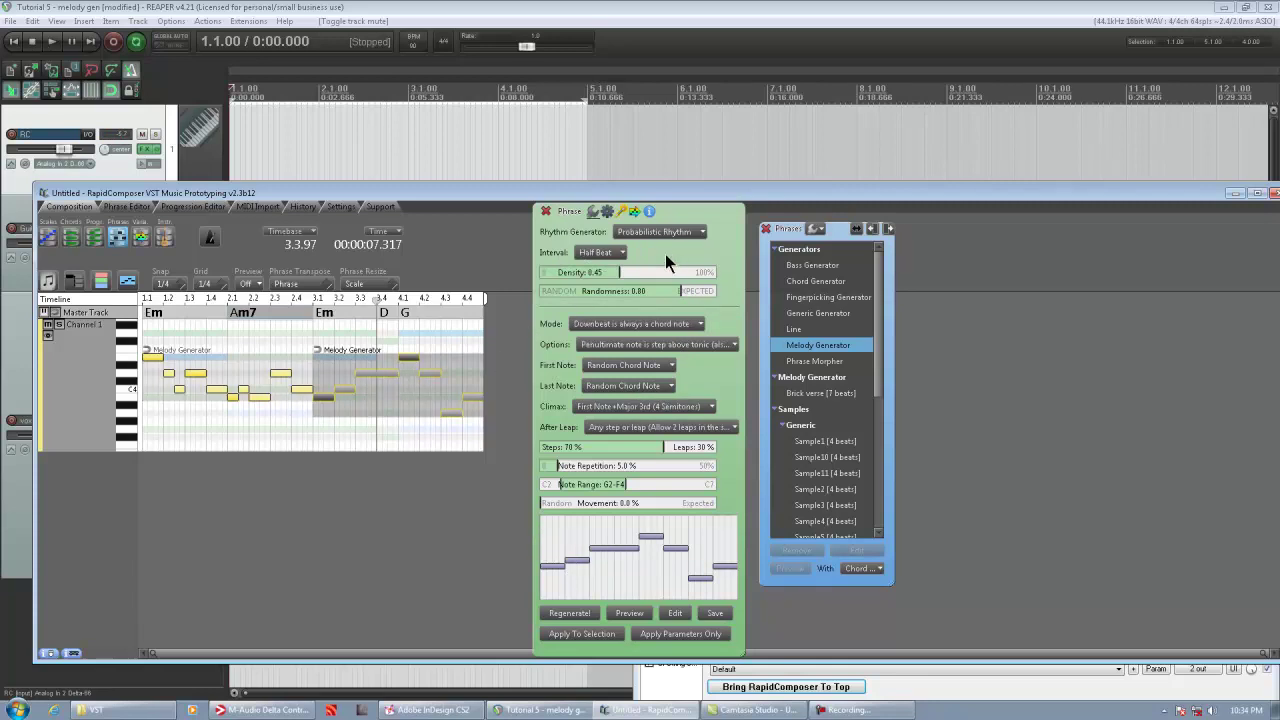
left_click(250, 382)
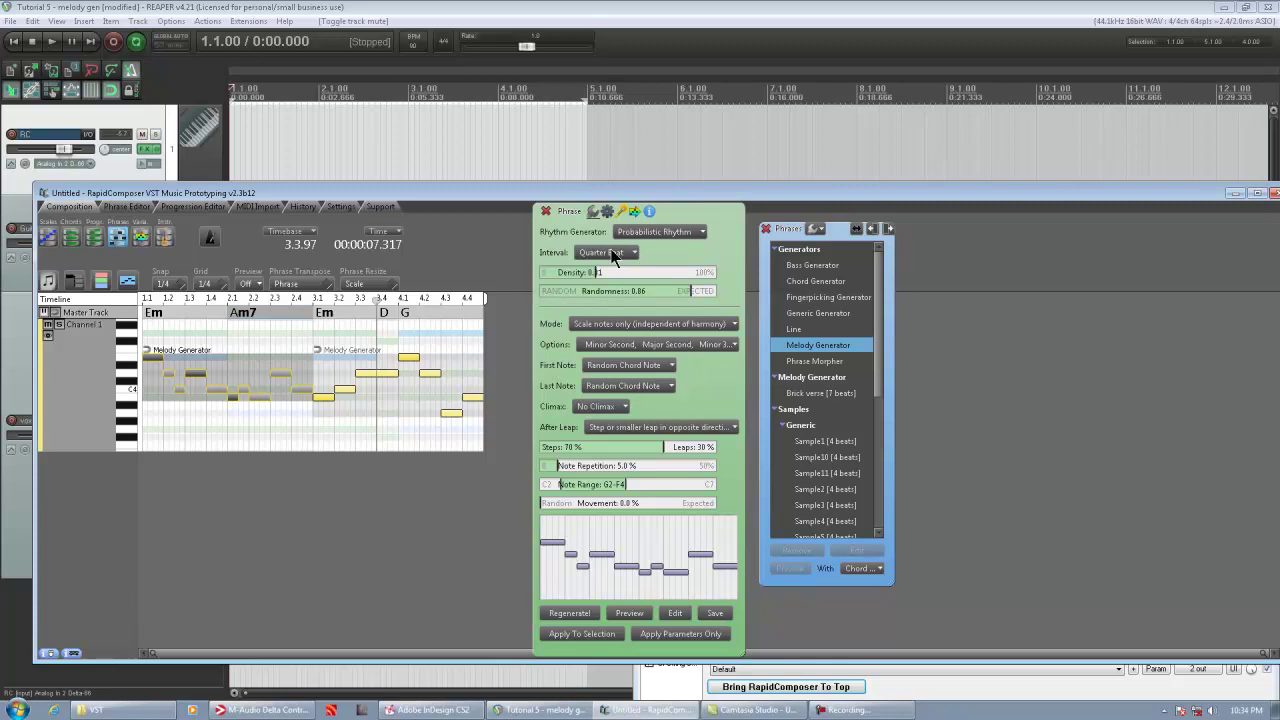
left_click(352, 368)
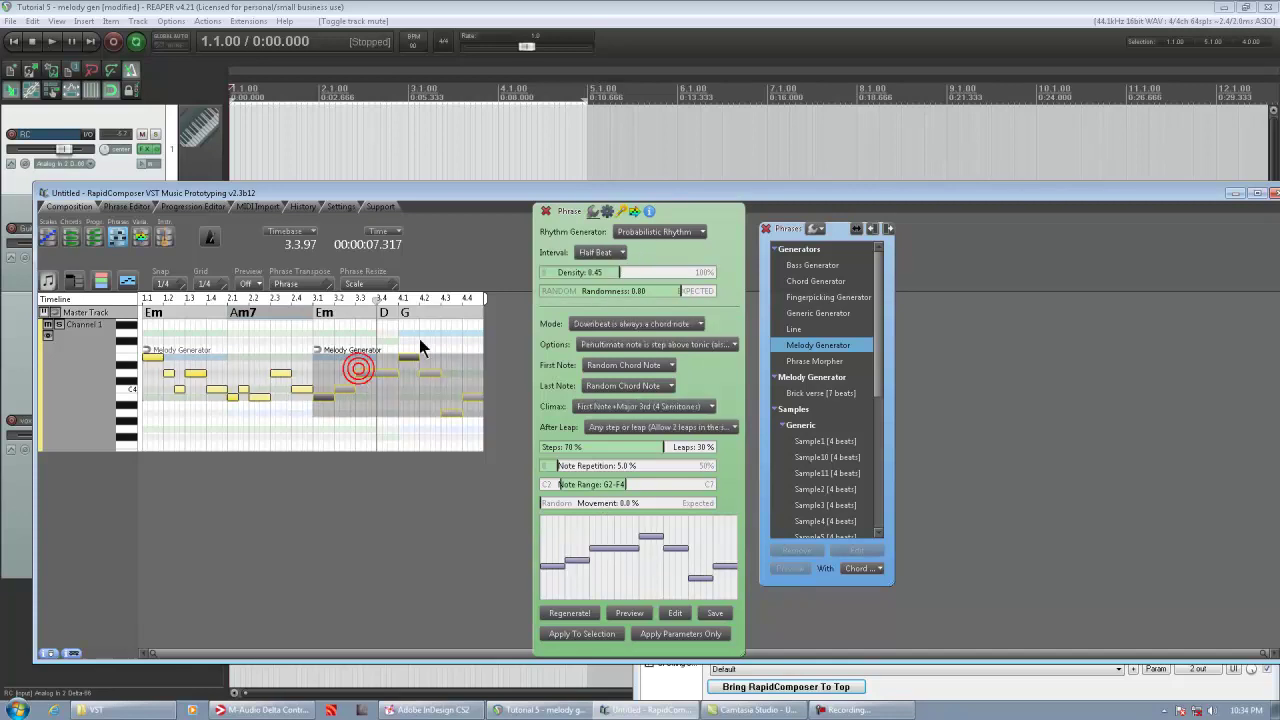
left_click(599, 257)
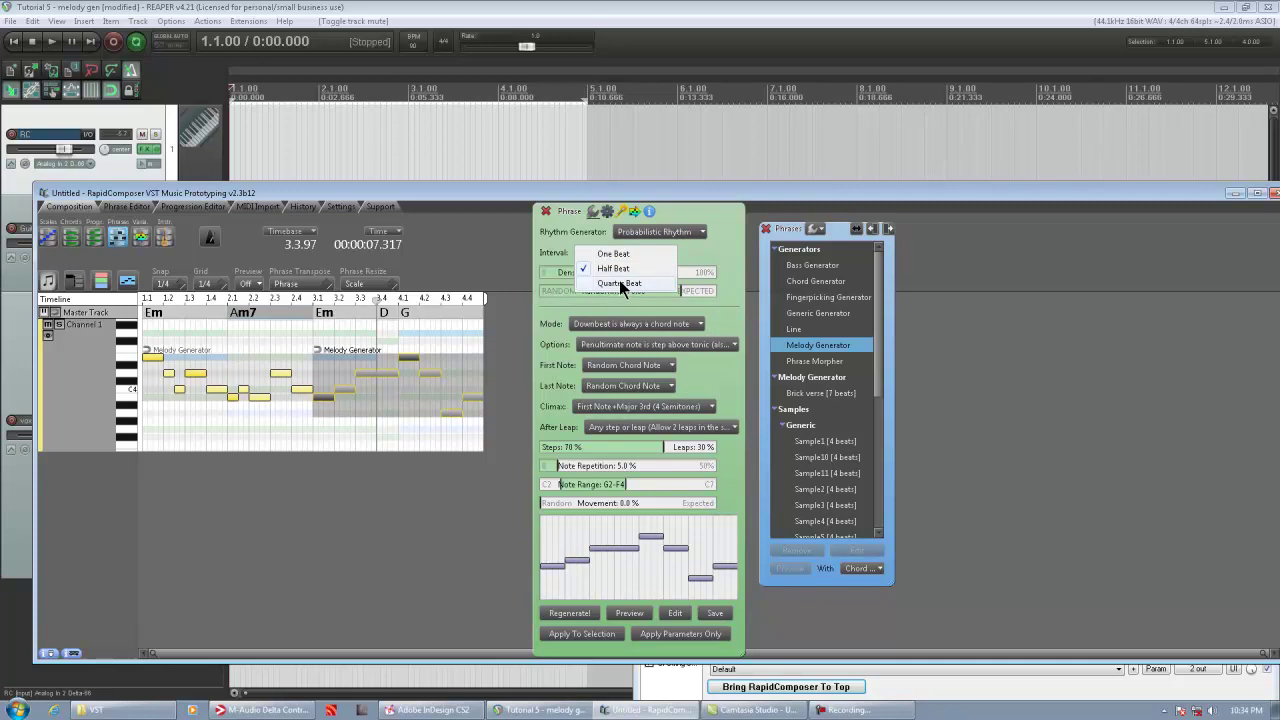
left_click(638, 284)
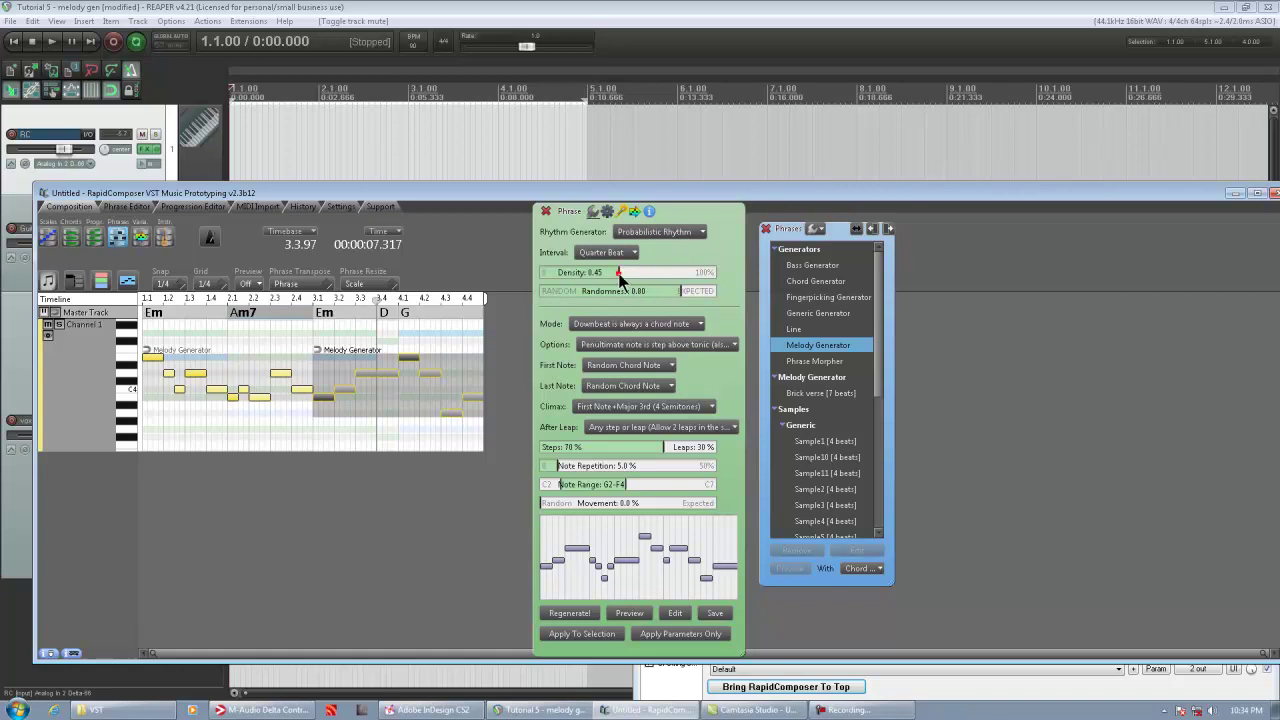
left_click_drag(619, 272, 599, 269)
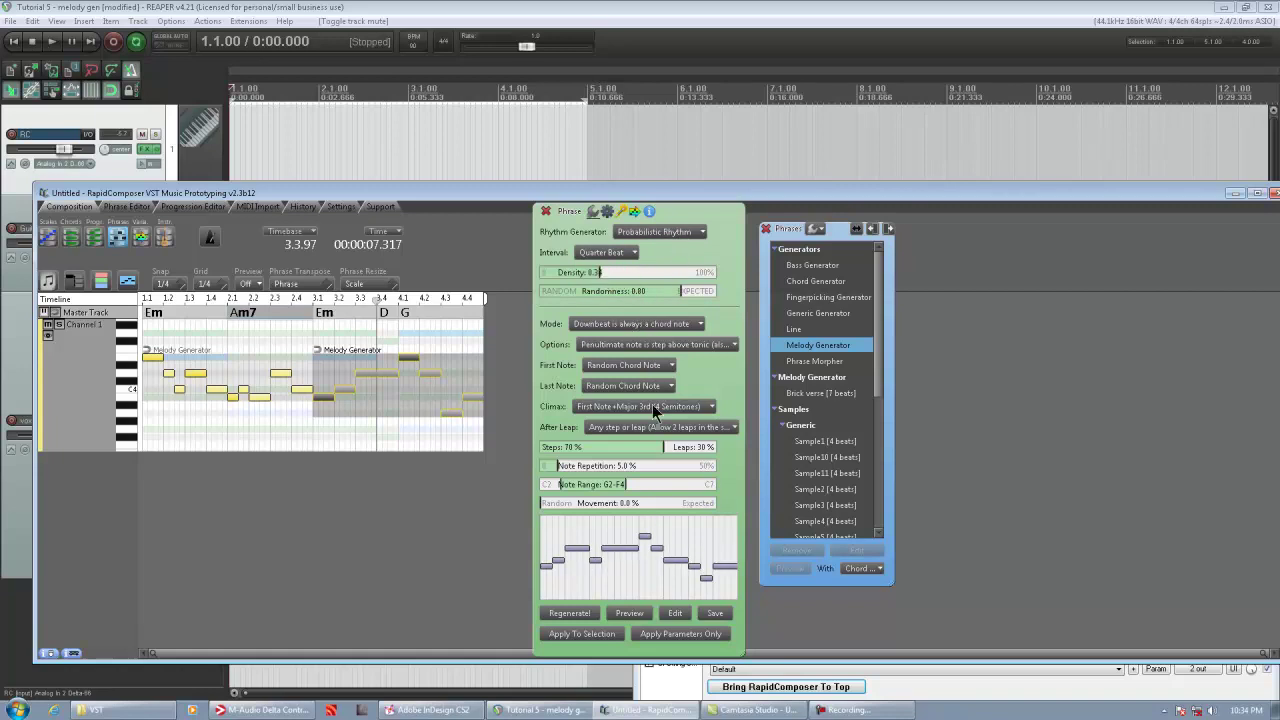
- Set the mode to Scale notes only, choose No Climax, and raise Movement
left_click(640, 345)
left_click(626, 326)
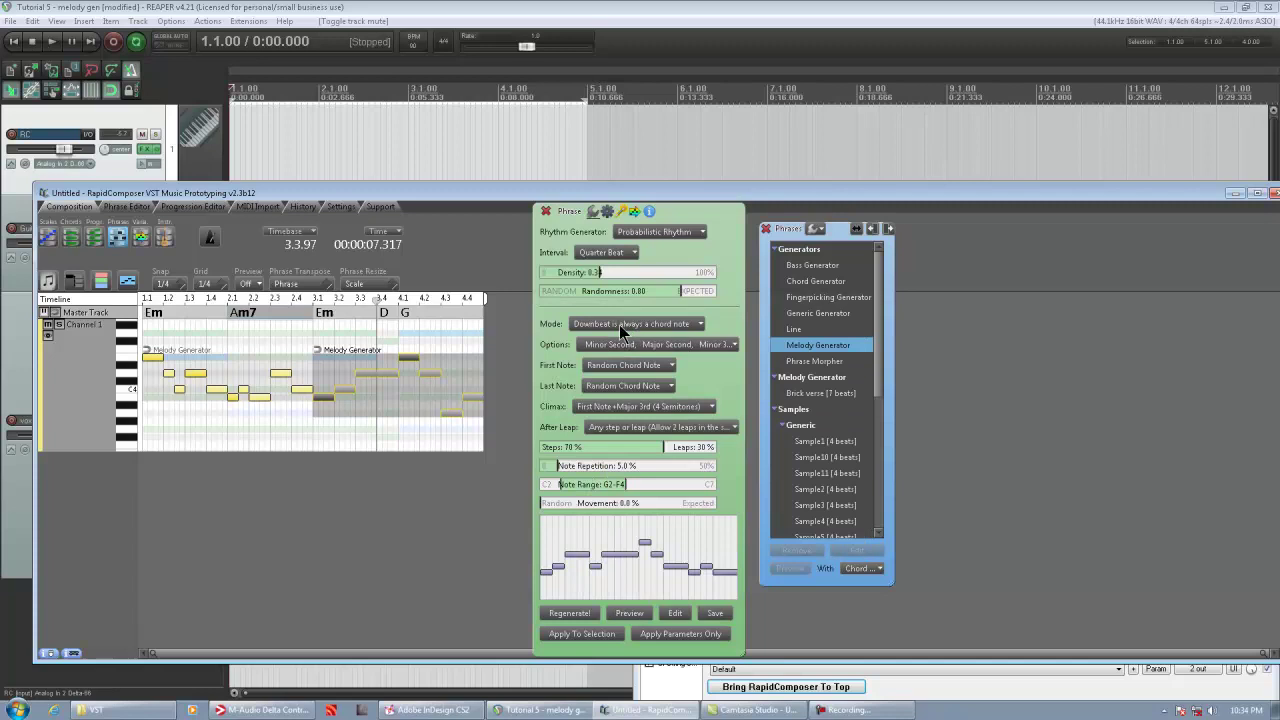
left_click(624, 324)
left_click(620, 327)
left_click(650, 407)
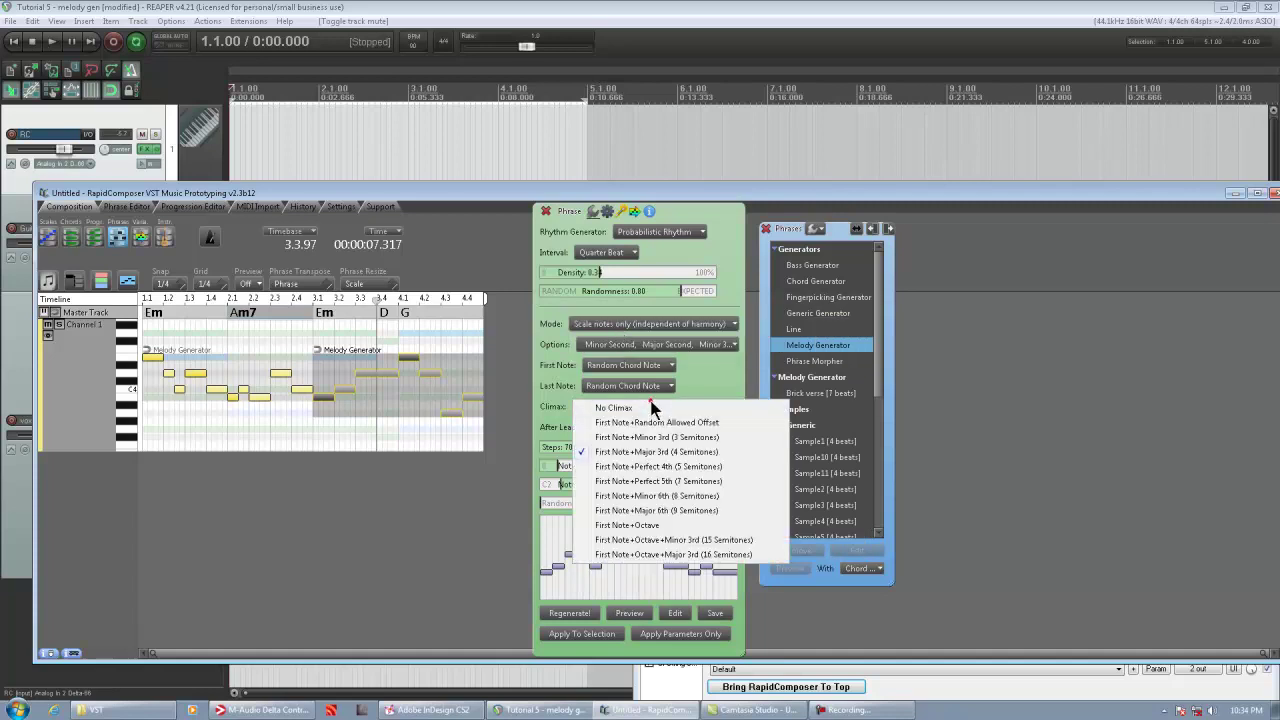
left_click(652, 410)
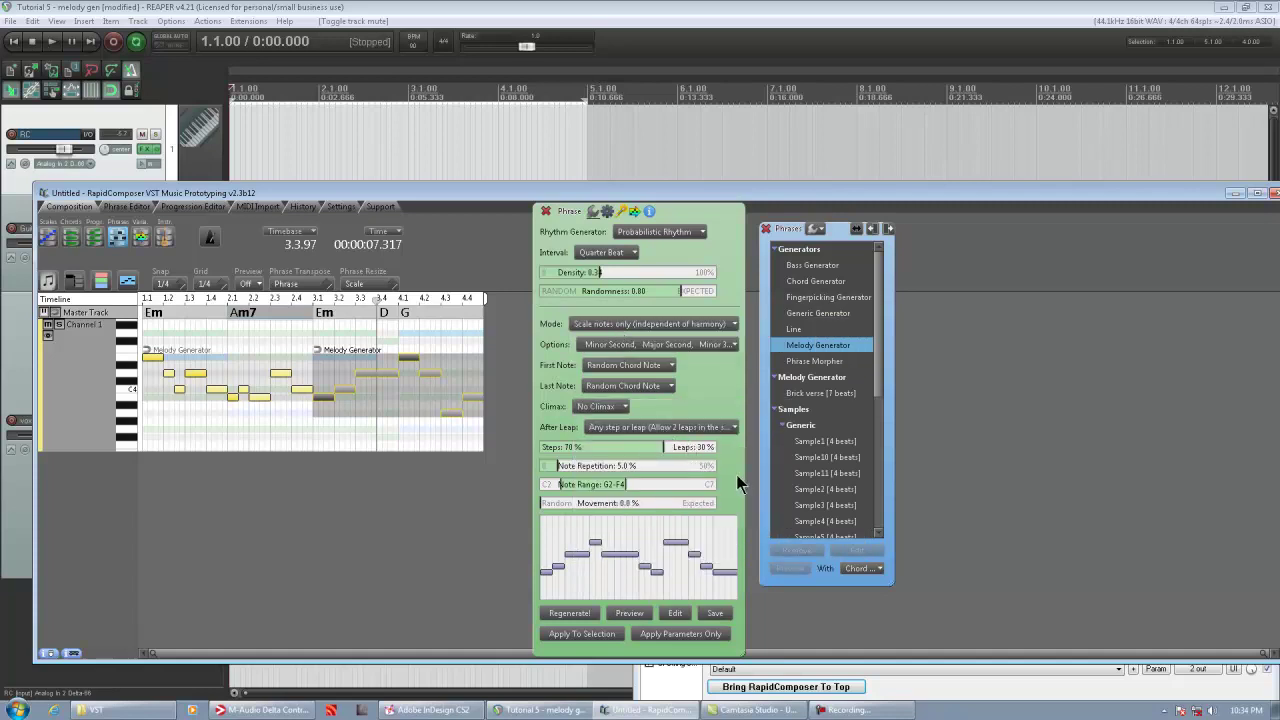
left_click_drag(573, 502, 663, 499)
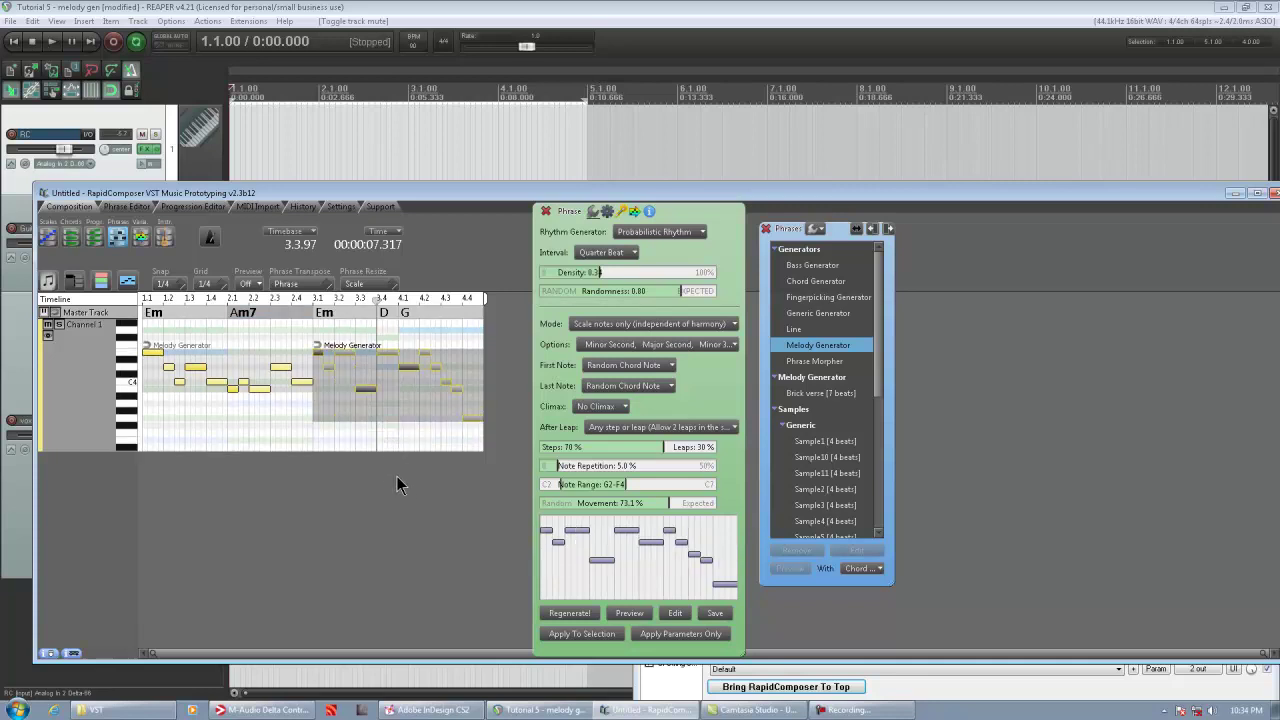
- Play the song to hear the reworked second phrase with the guitar loop
key("space")
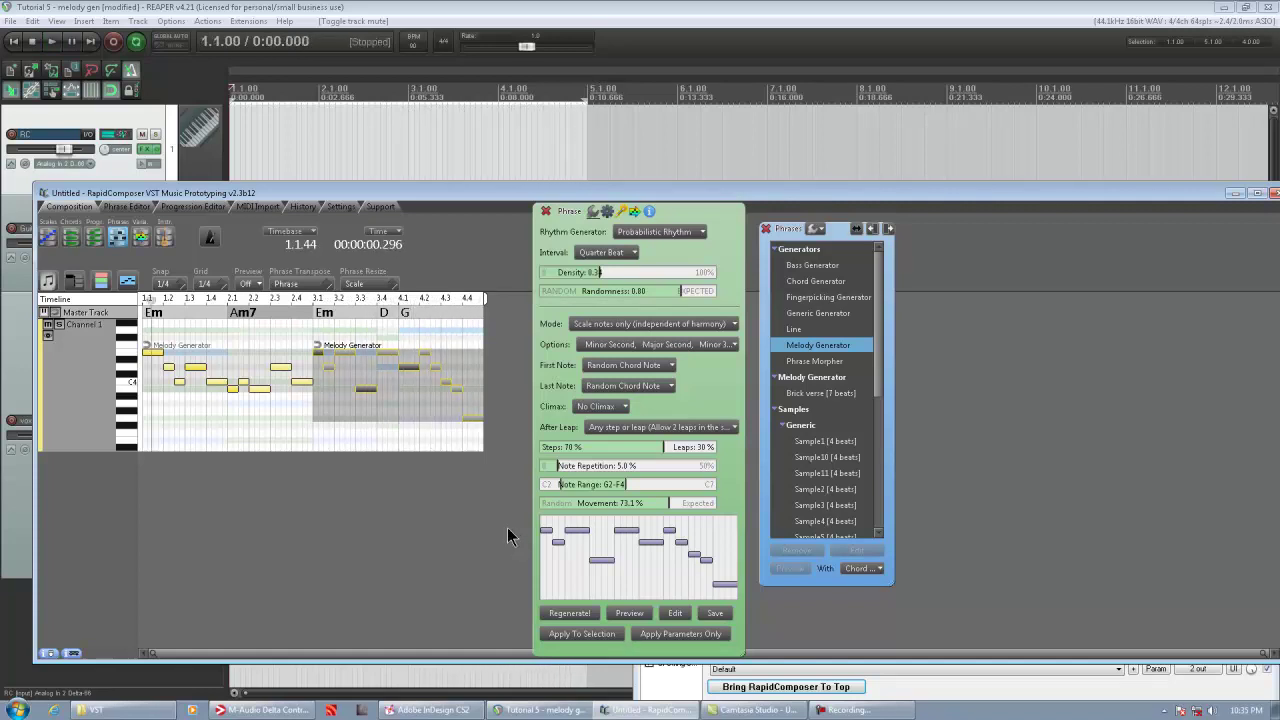
- Regenerate the first phrase twice, auditioning each new melody against the guitar loop
left_click(241, 392)
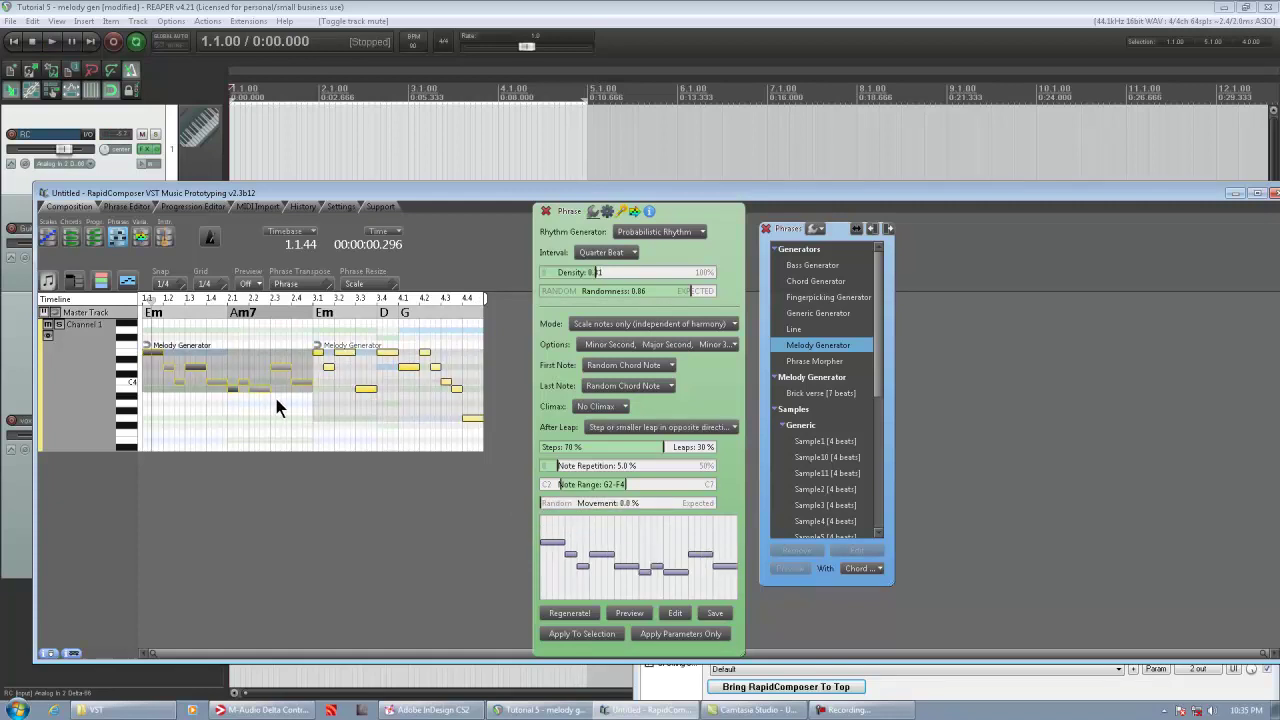
key("r")
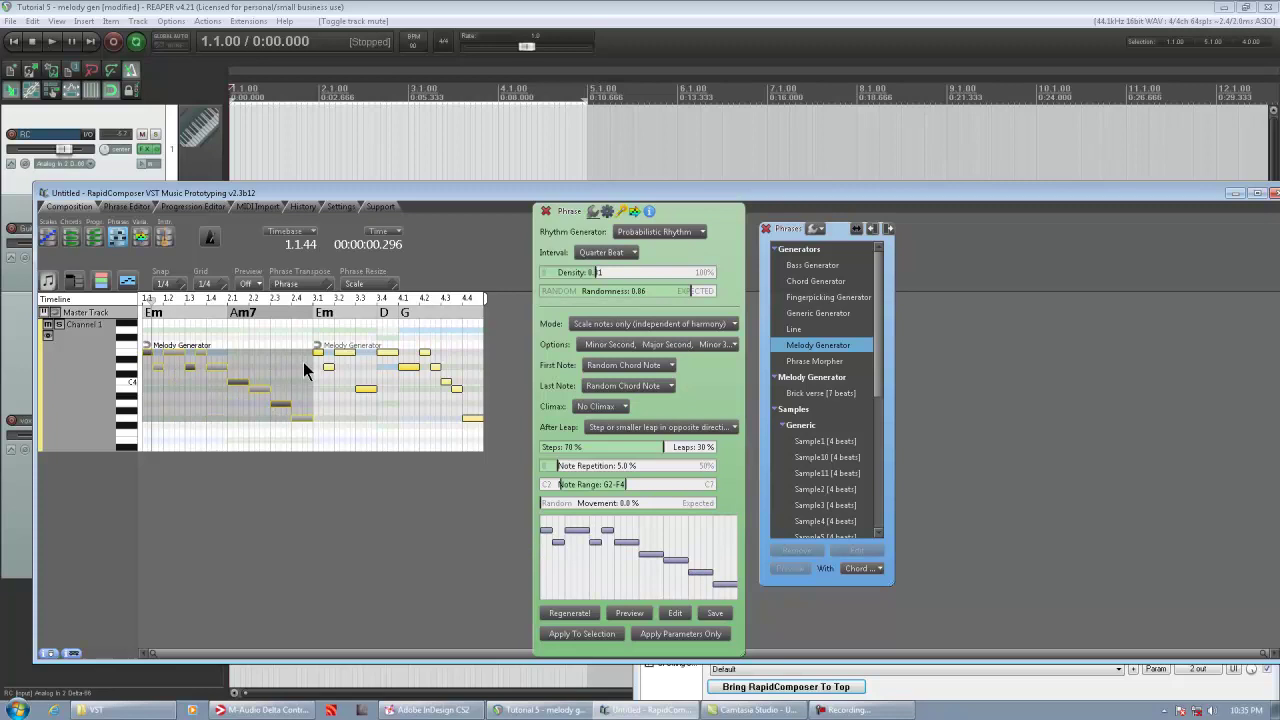
key("space")
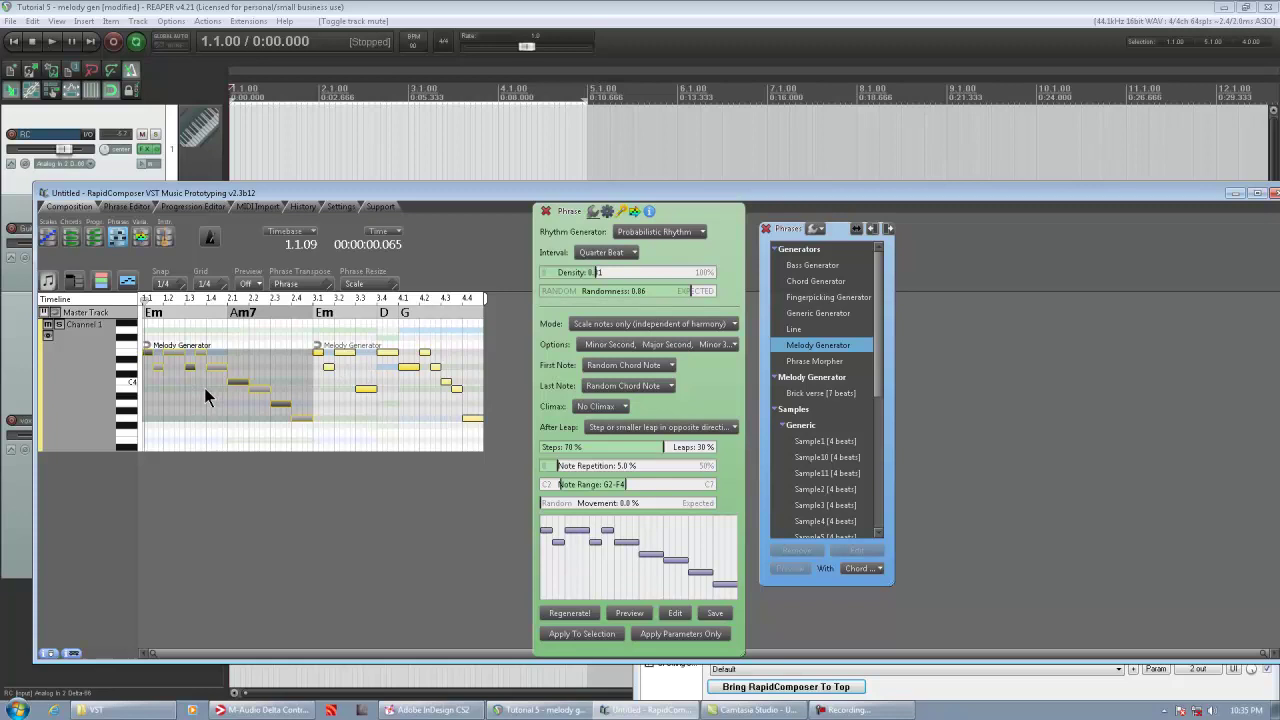
key("space")
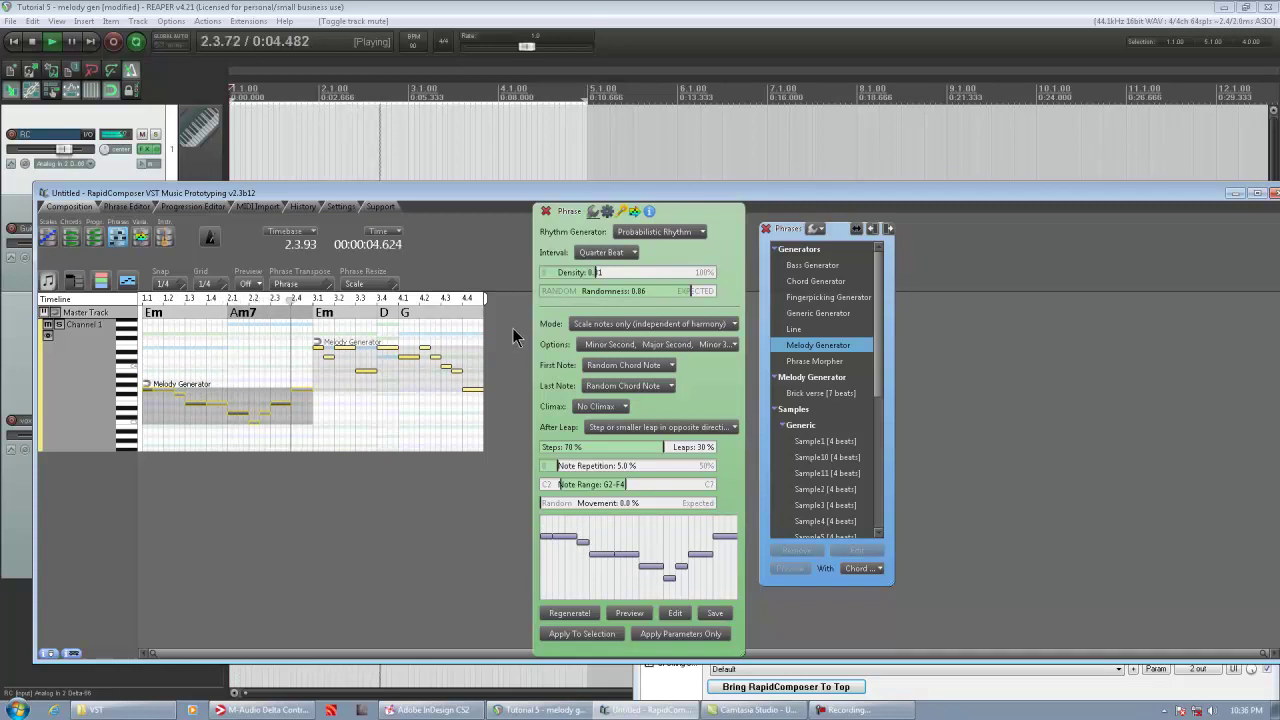
key("space")
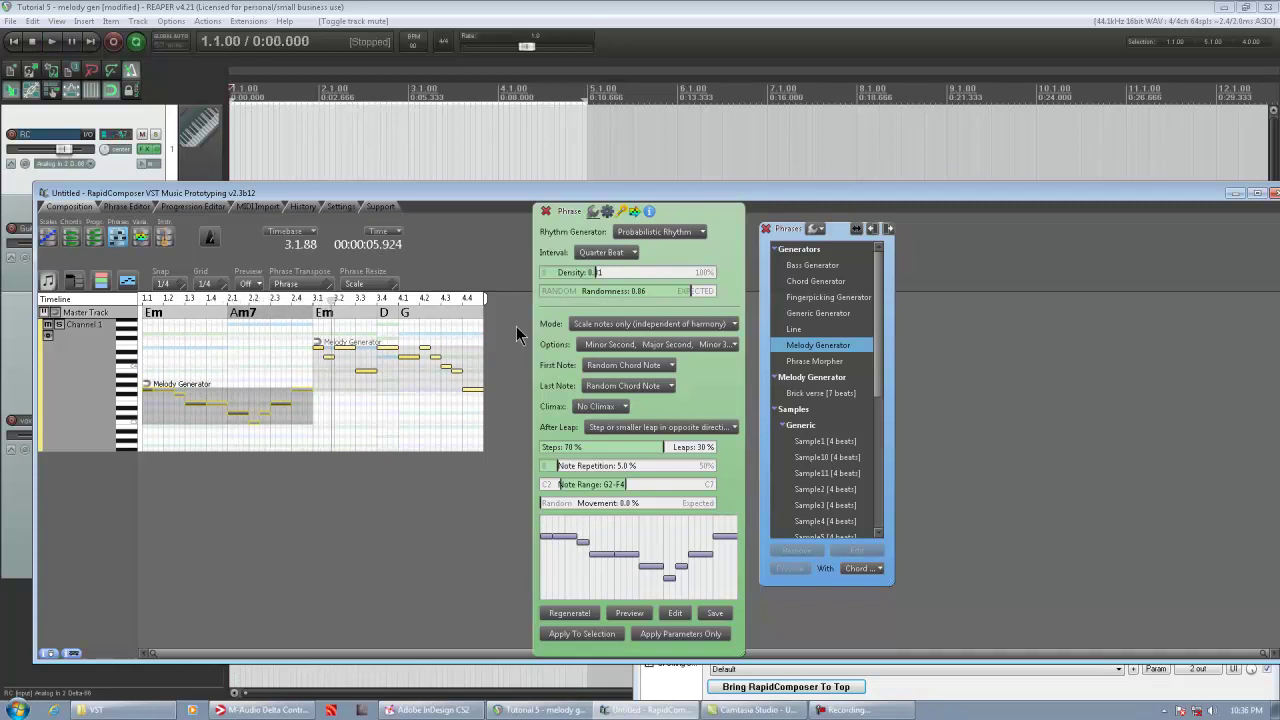
key("r")
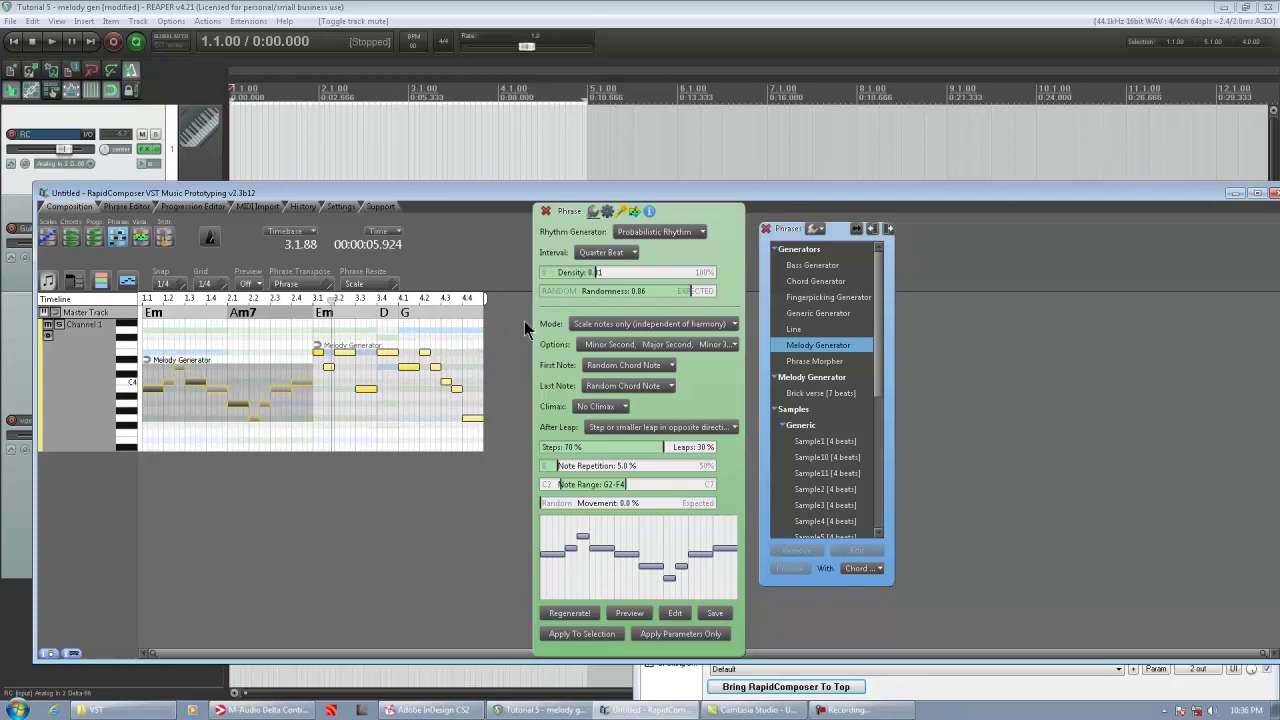
key("space")
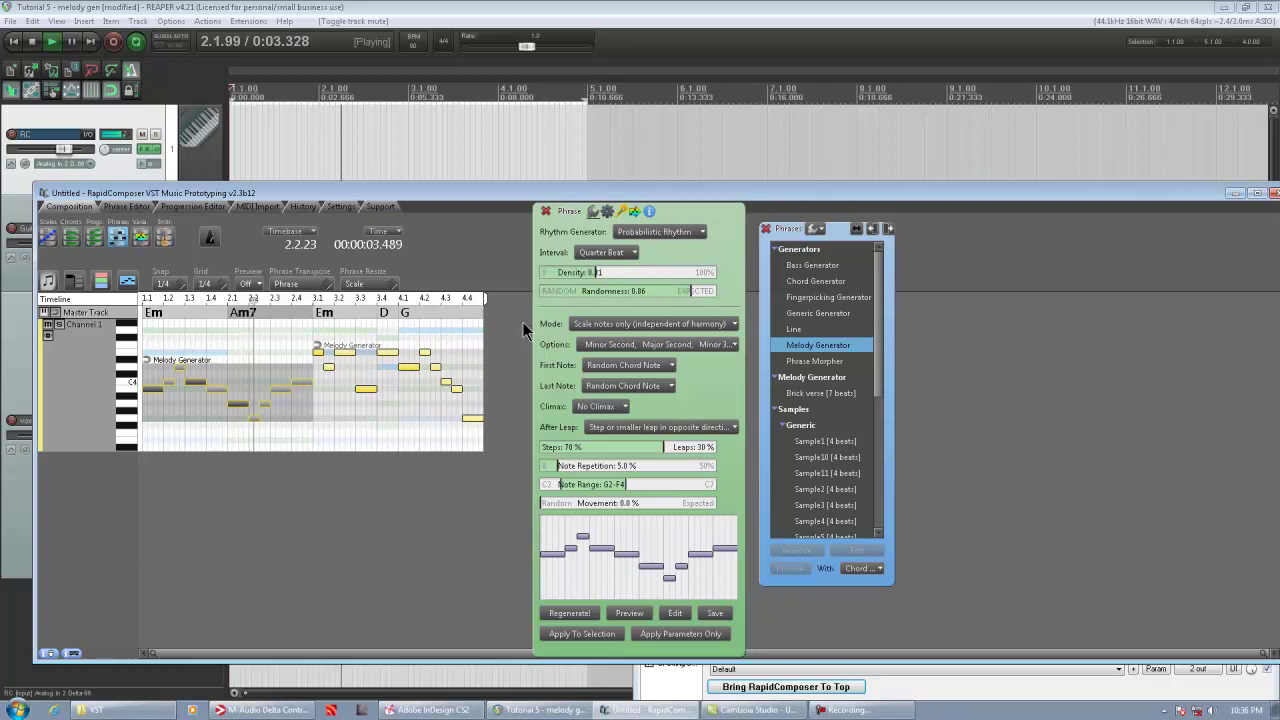
key("space")
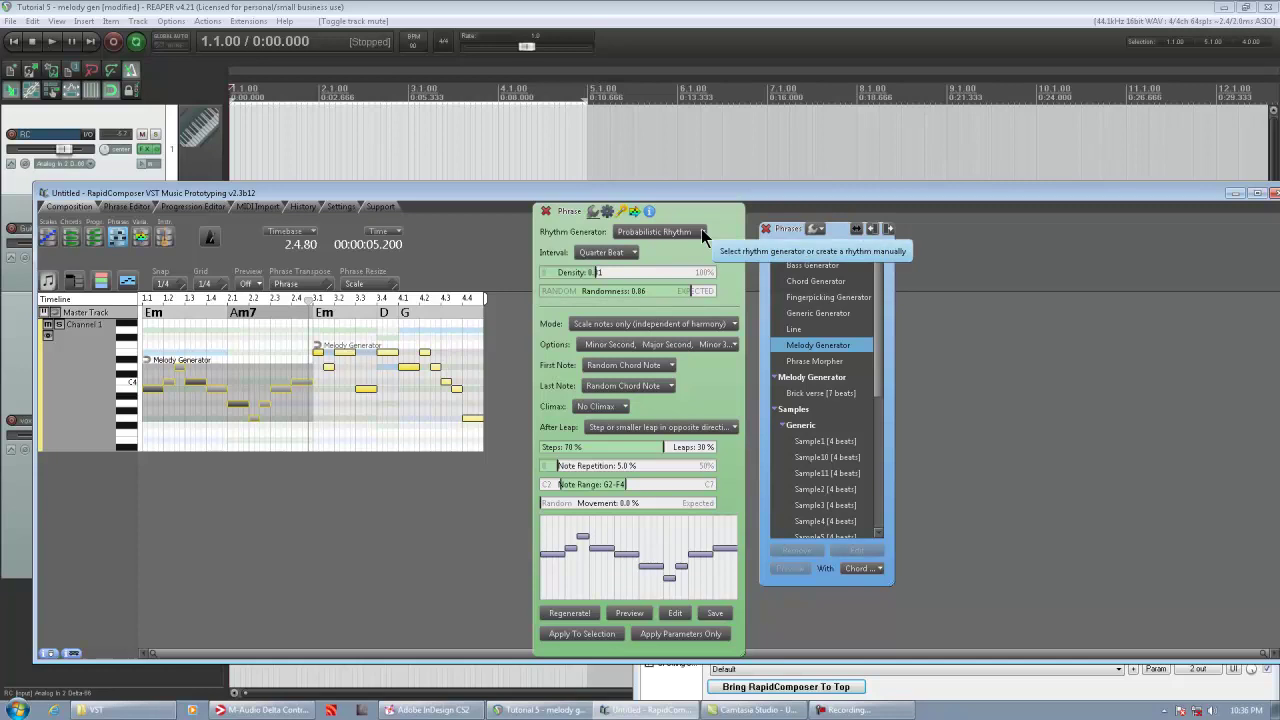
- Play back the melody briefly to hear the subdivision rhythm
scroll(703, 233, "down", 1)
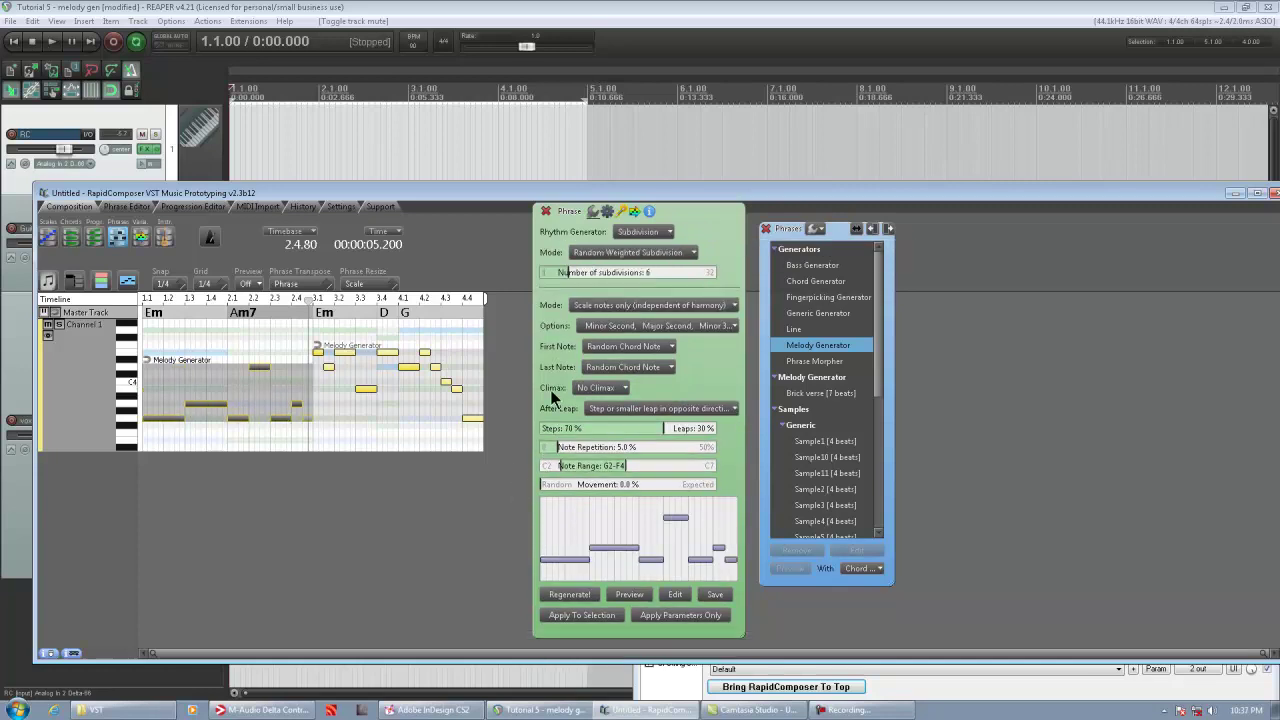
key("space")
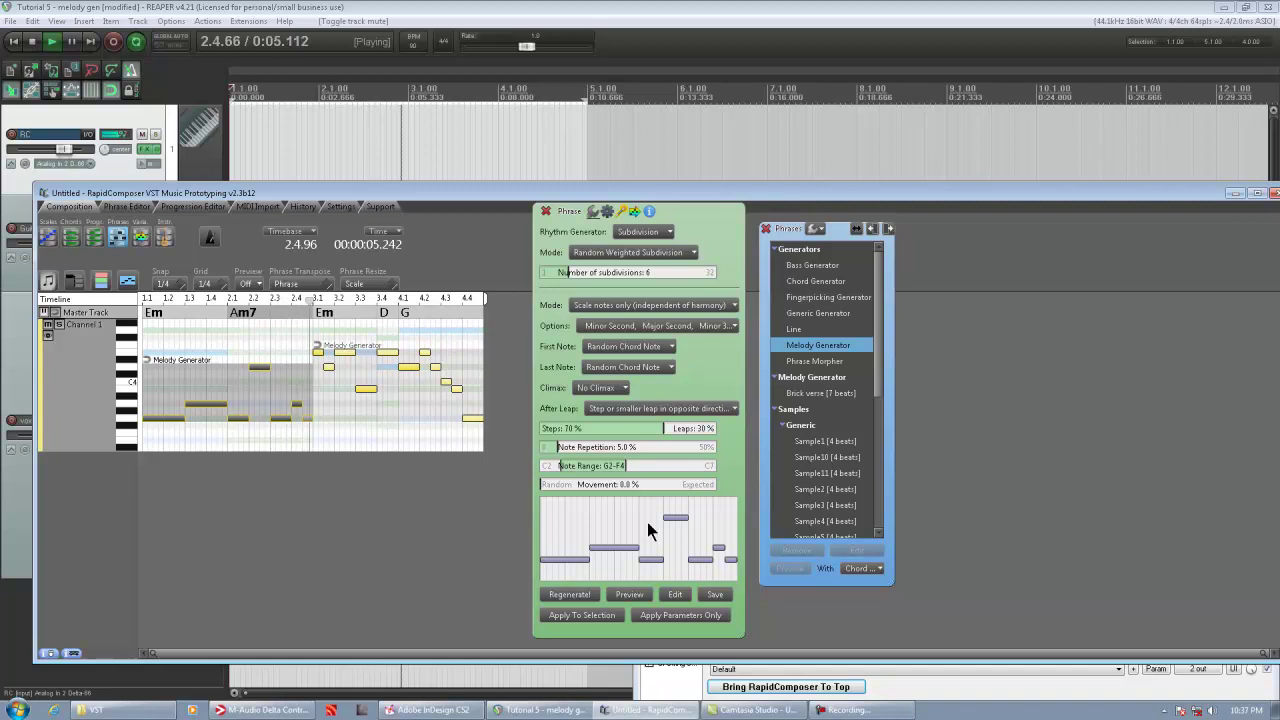
key("space")
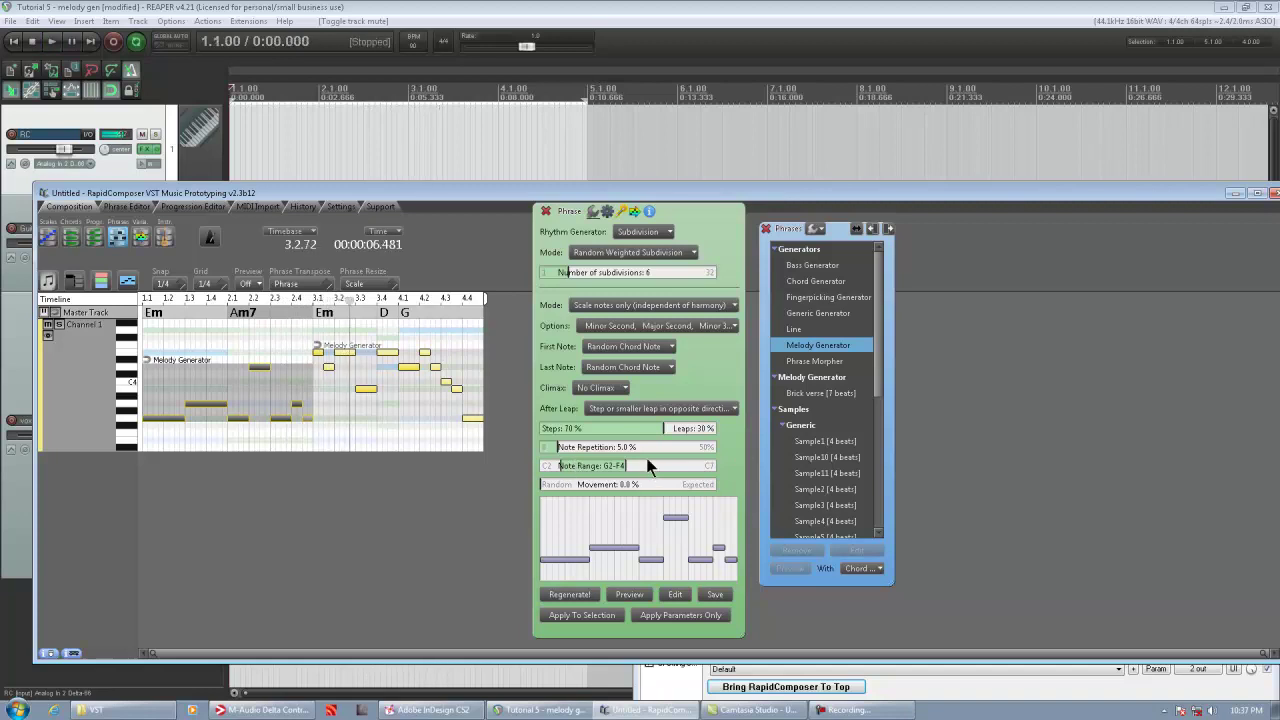
- Switch the second phrase to the Subdivision rhythm generator, regenerate it, and audition the result
left_click(250, 377)
left_click(660, 231)
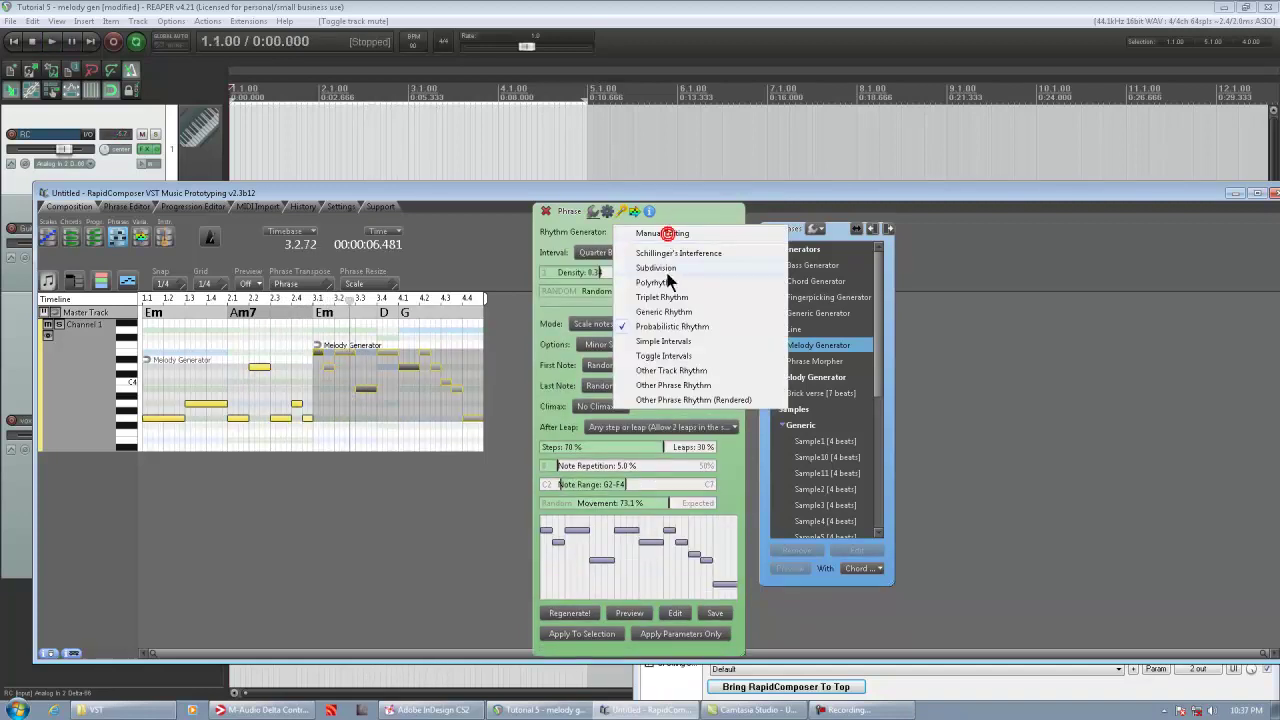
left_click(662, 274)
left_click(570, 594)
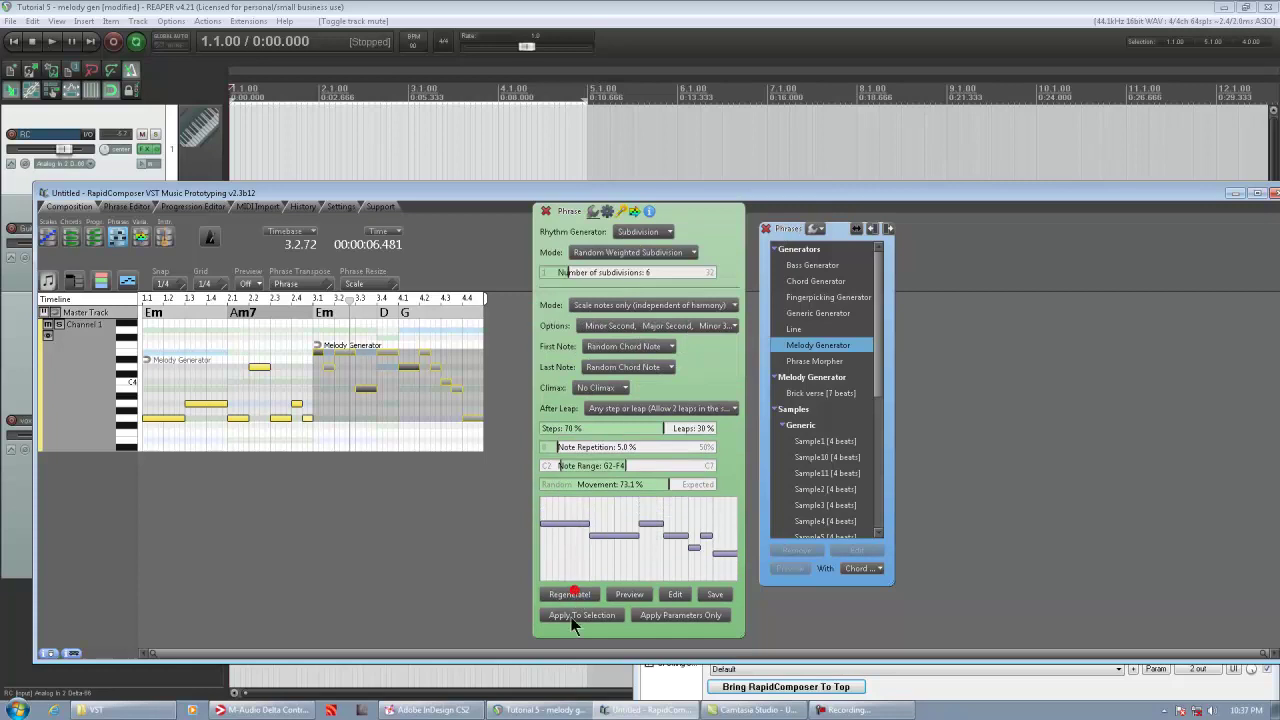
left_click(571, 615)
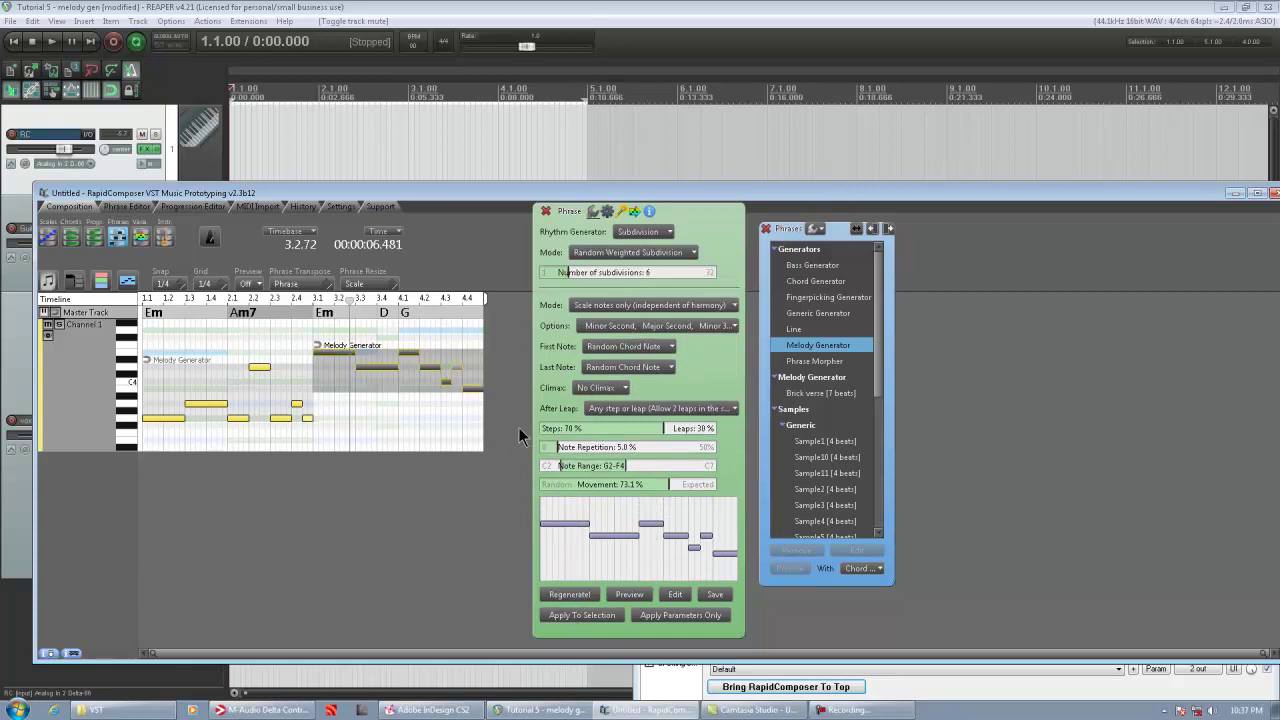
key("space")
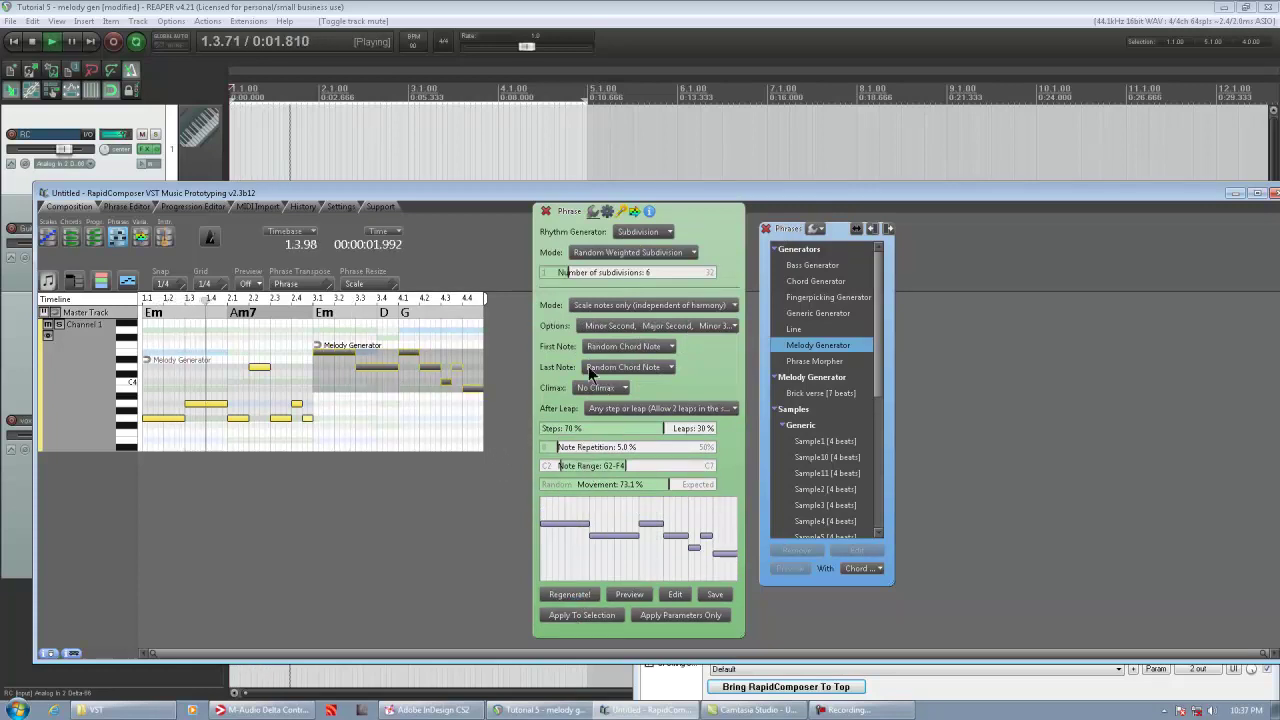
left_click(255, 393)
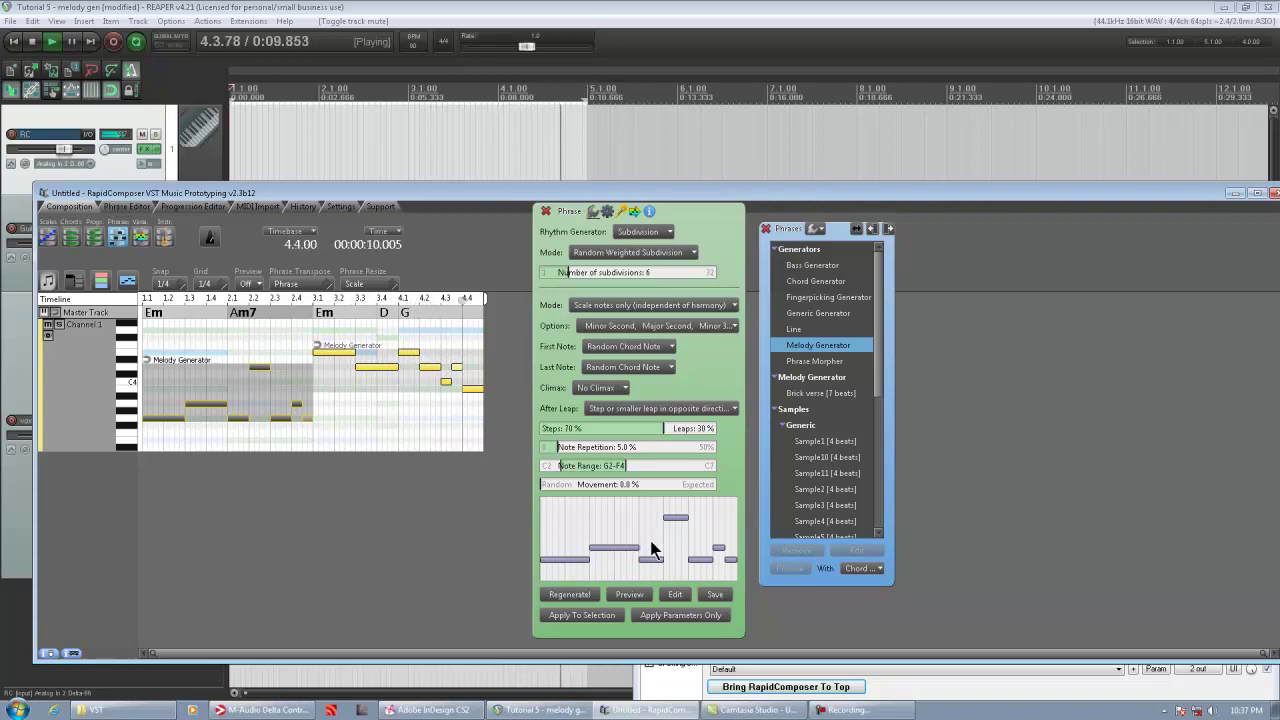
key("space")
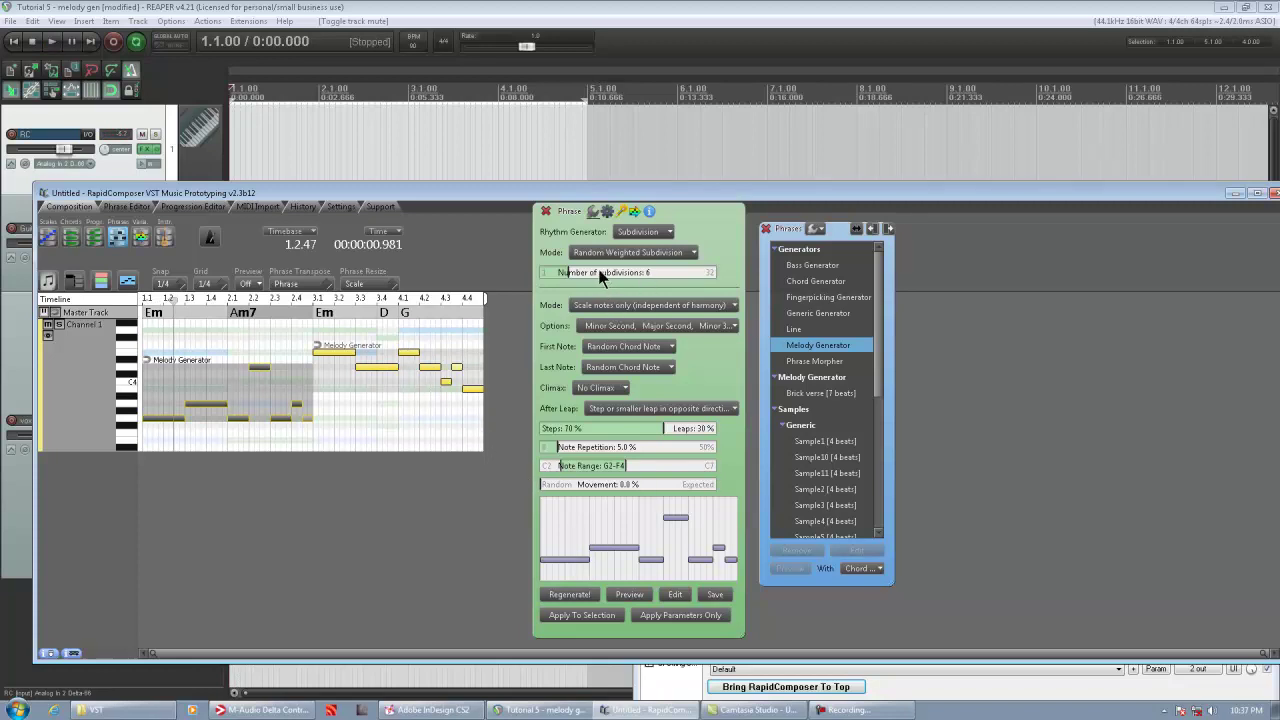
- Set the first and second phrases to 8 subdivisions each, then regenerate the melody
left_click_drag(567, 275, 582, 275)
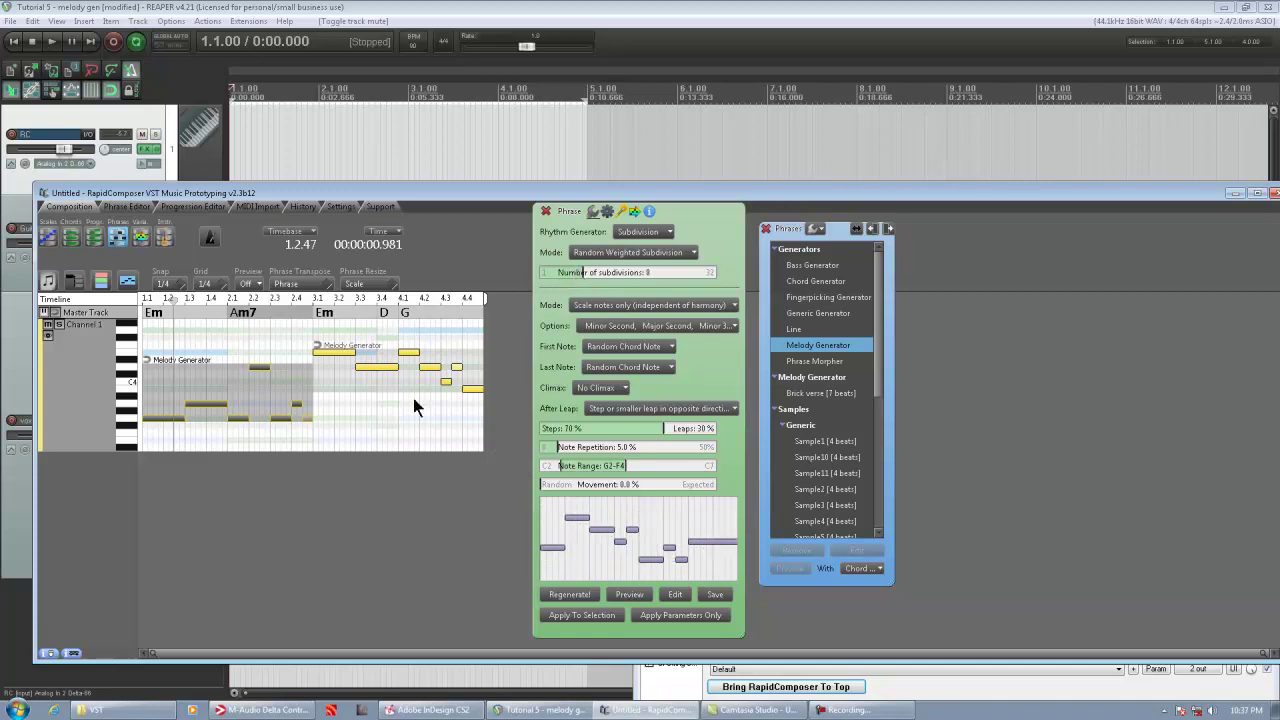
left_click(373, 368)
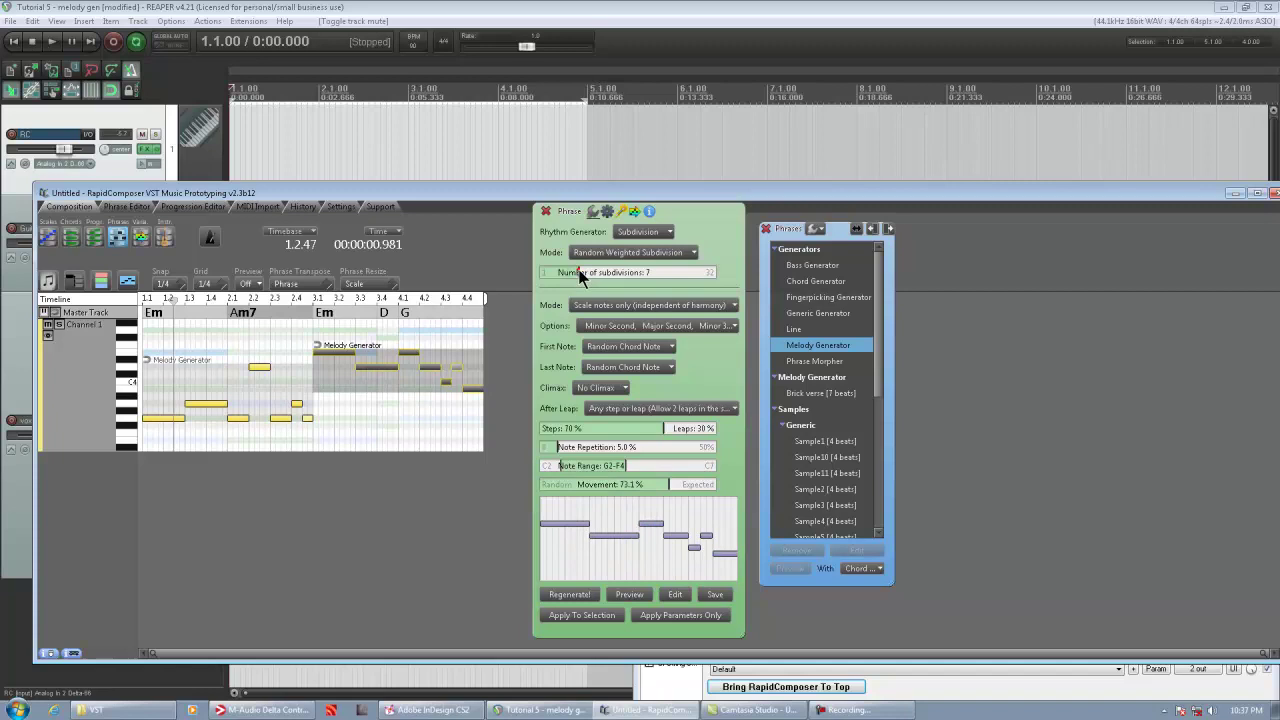
left_click(248, 395)
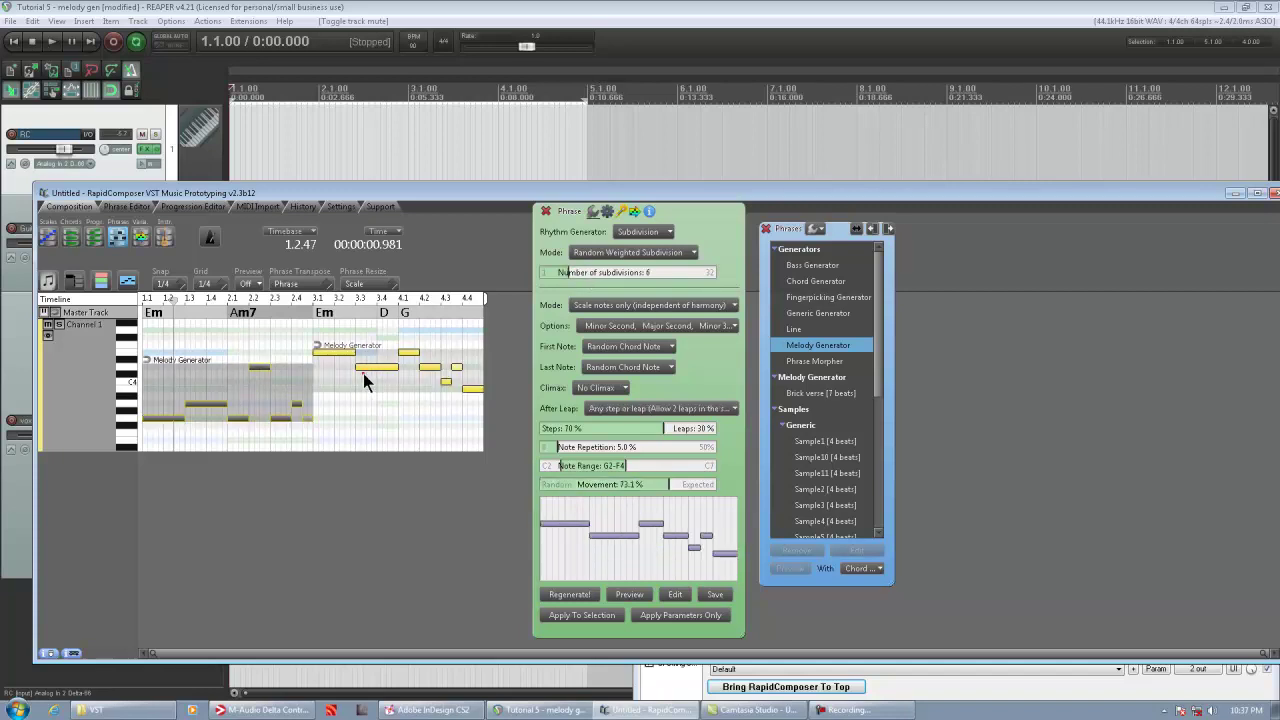
left_click(363, 373)
left_click(231, 410)
left_click_drag(572, 272, 580, 274)
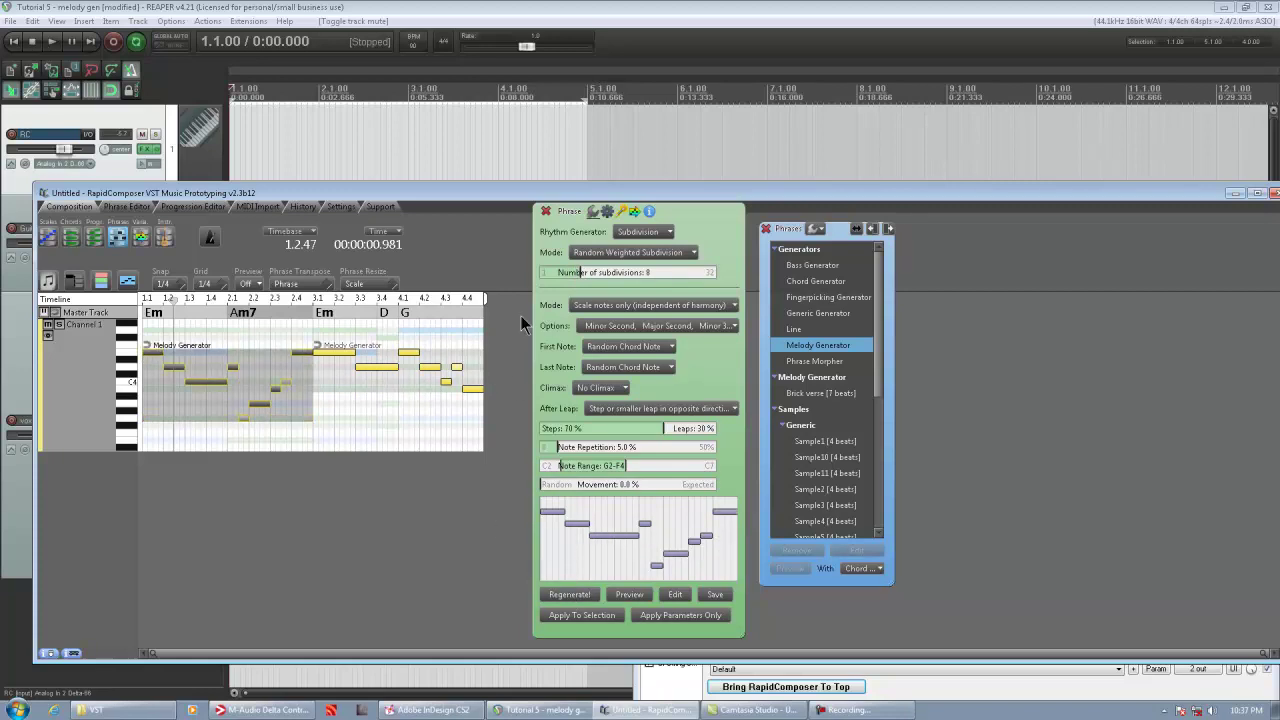
left_click(393, 383)
left_click_drag(577, 271, 583, 271)
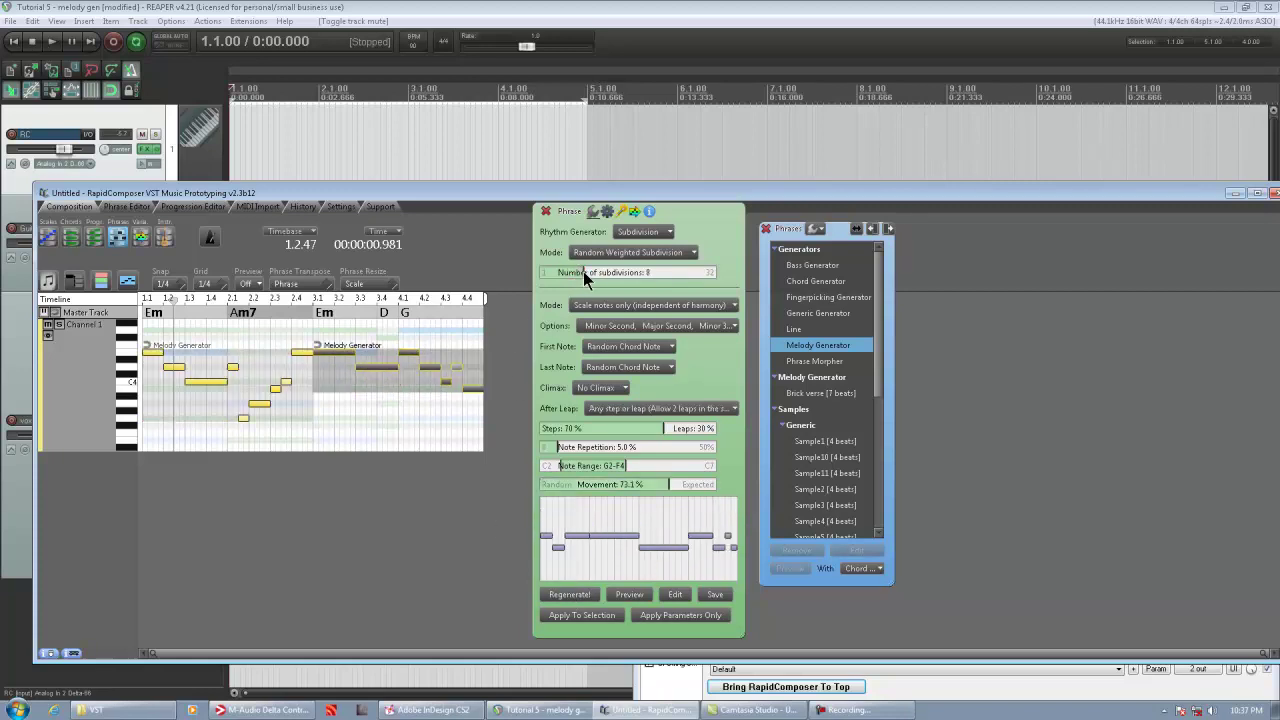
left_click(562, 595)
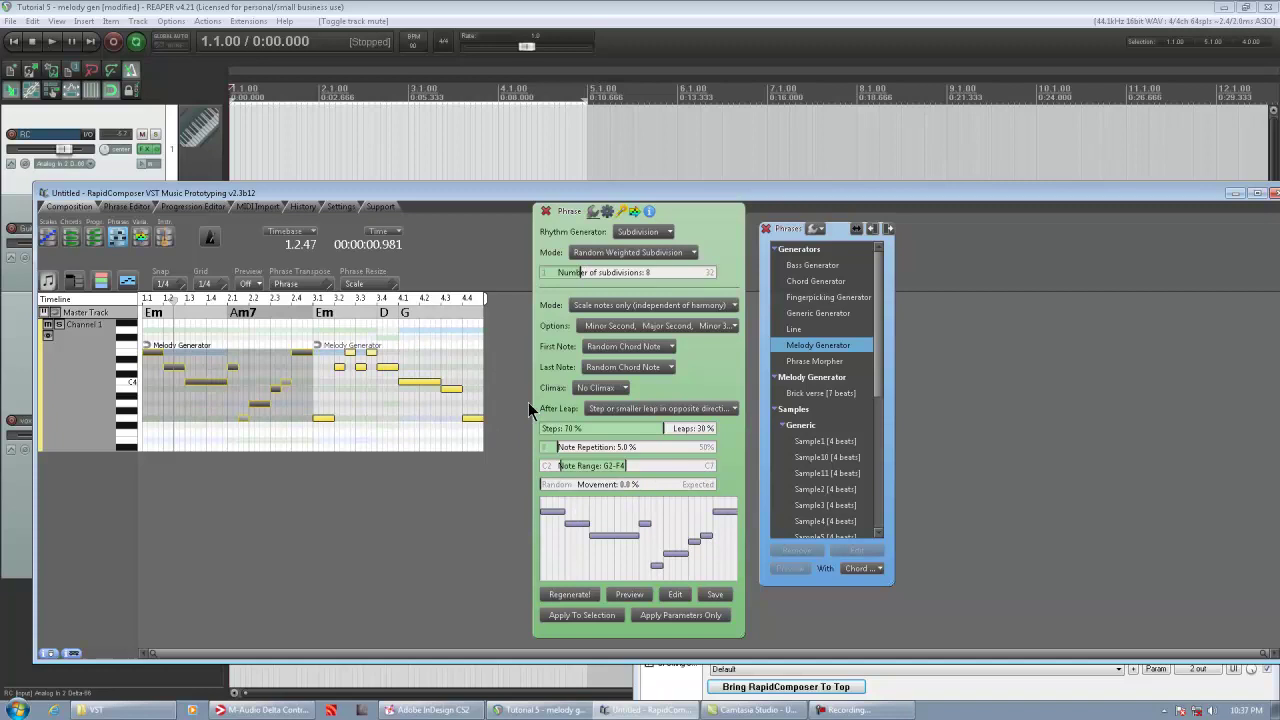
- Try several regenerated versions of both phrases, playing each against the guitar loop
key("space")
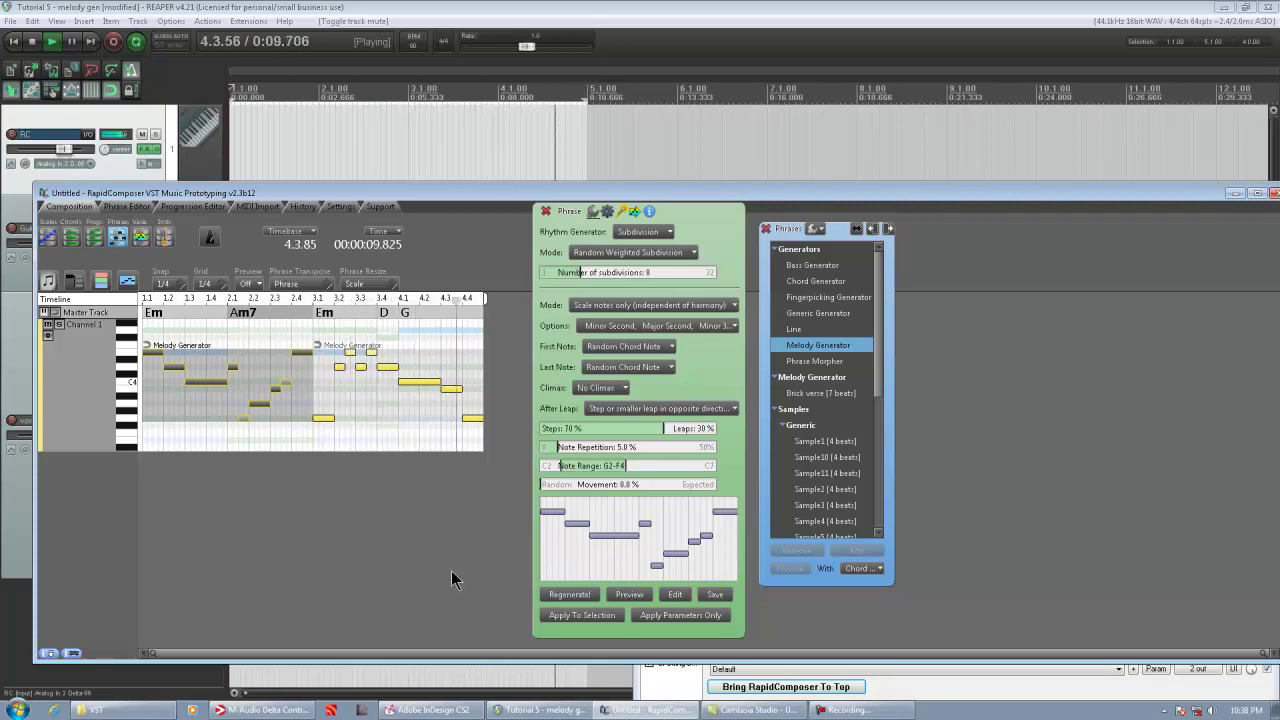
key("space")
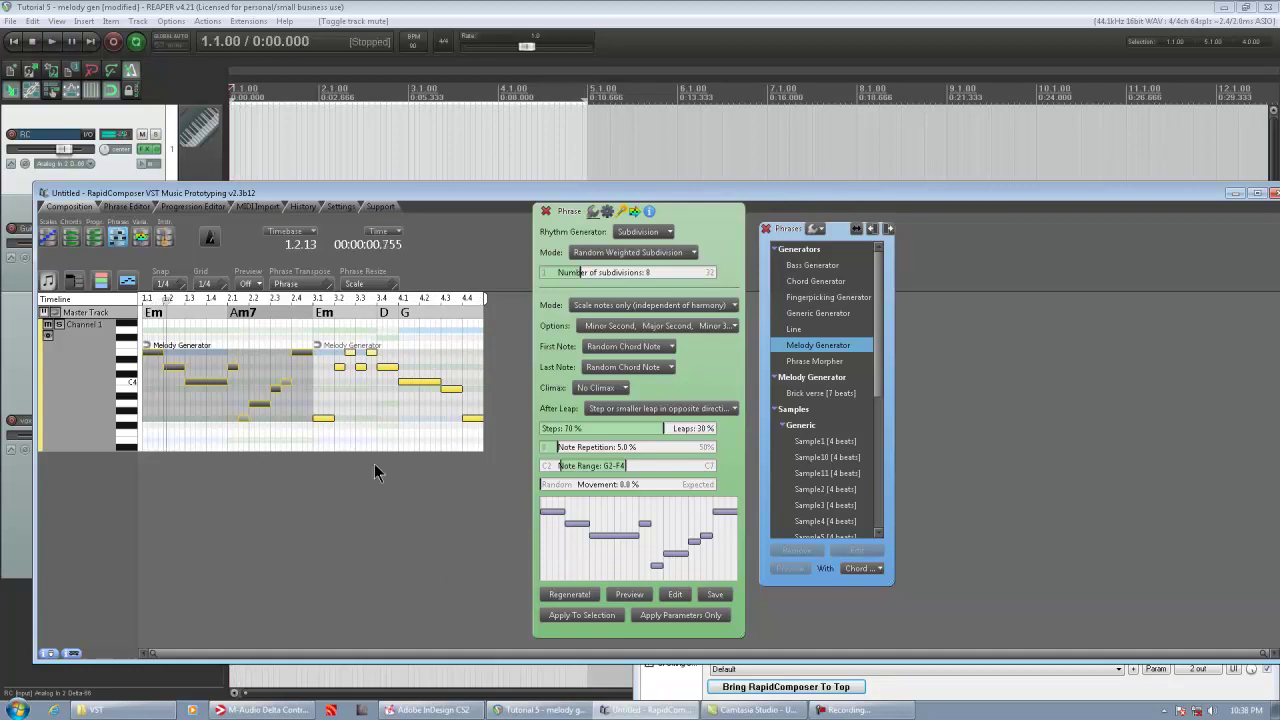
key("ctrl+z")
key("space")
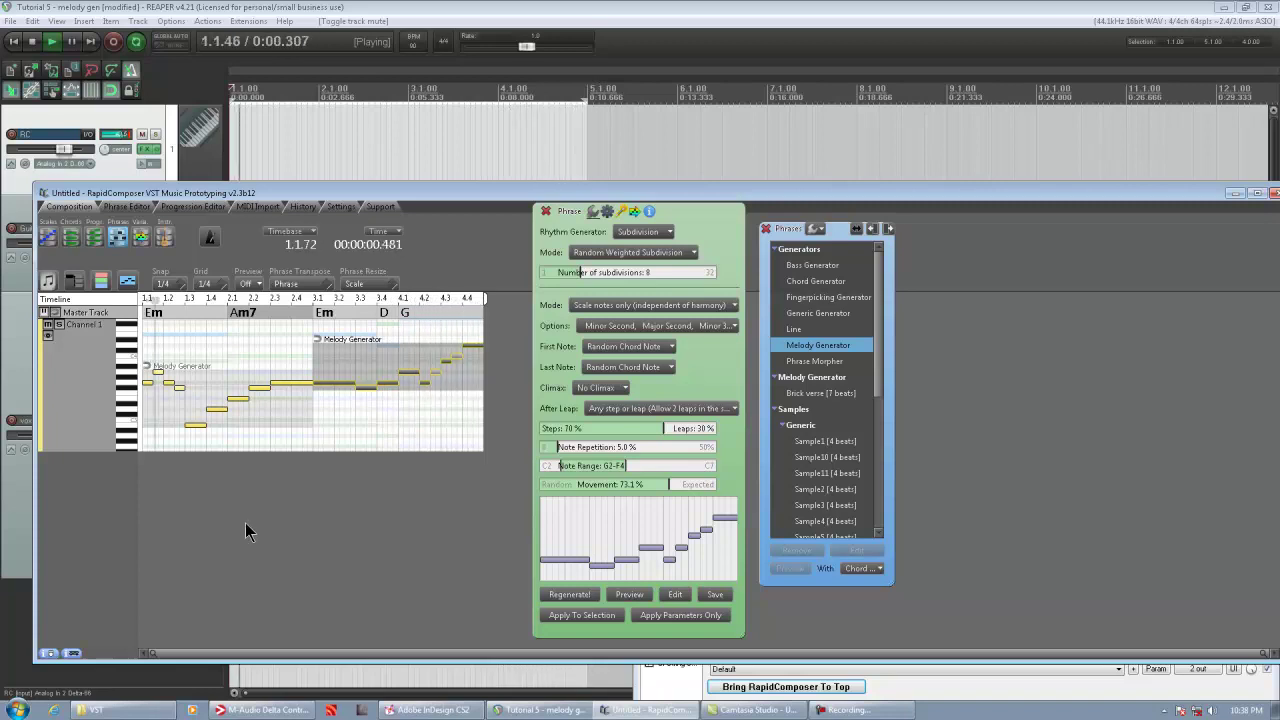
key("space")
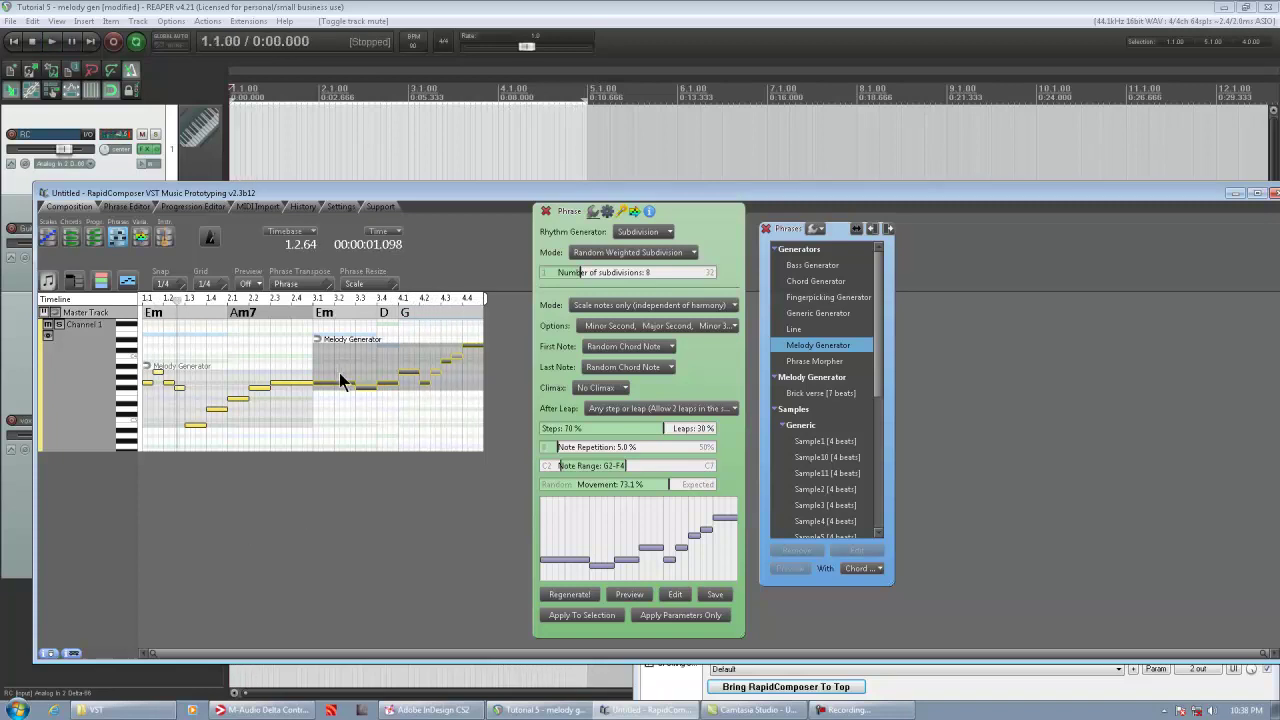
key("r")
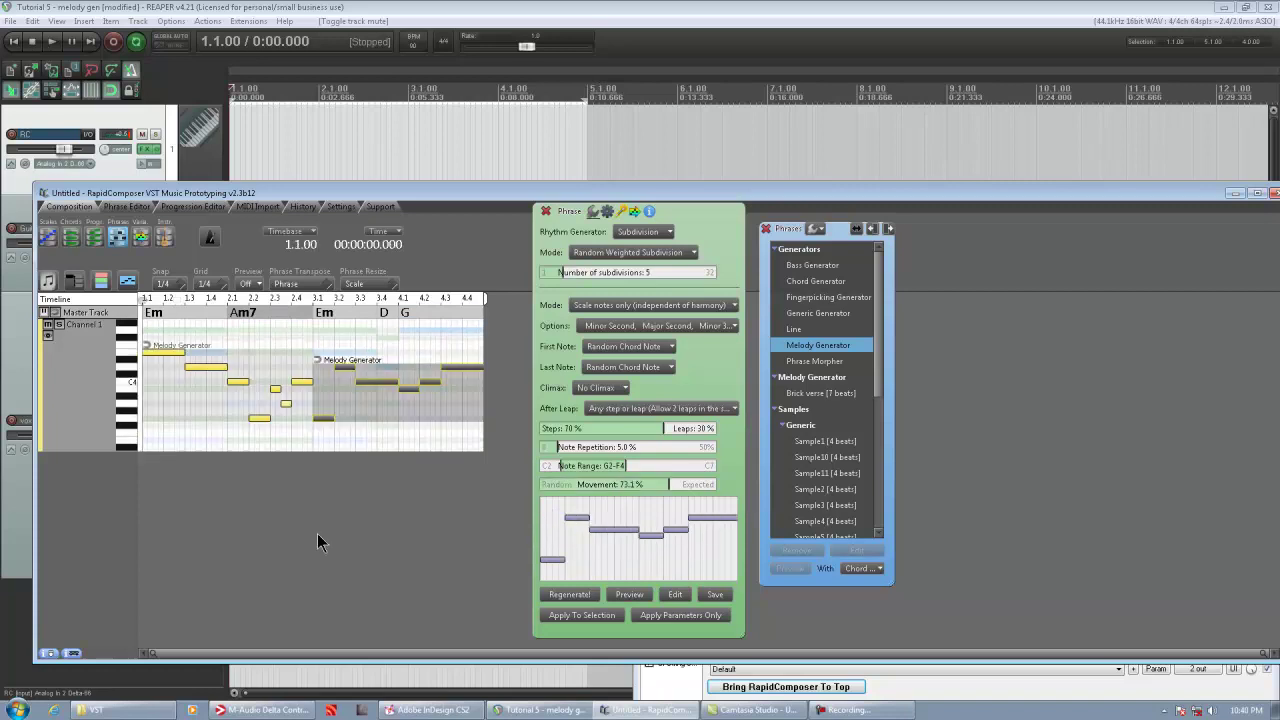
key("space")
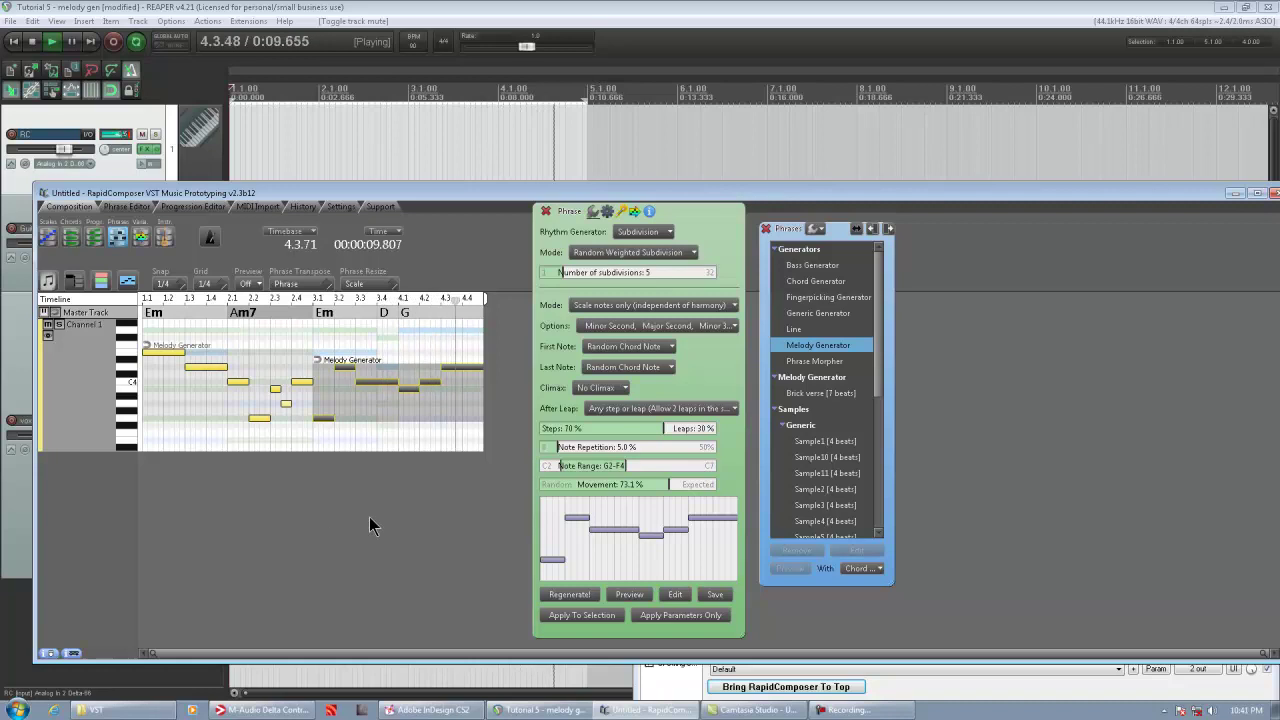
- Regenerate both phrases with the probabilistic half-beat rhythm, then minimize RapidComposer
key("r")
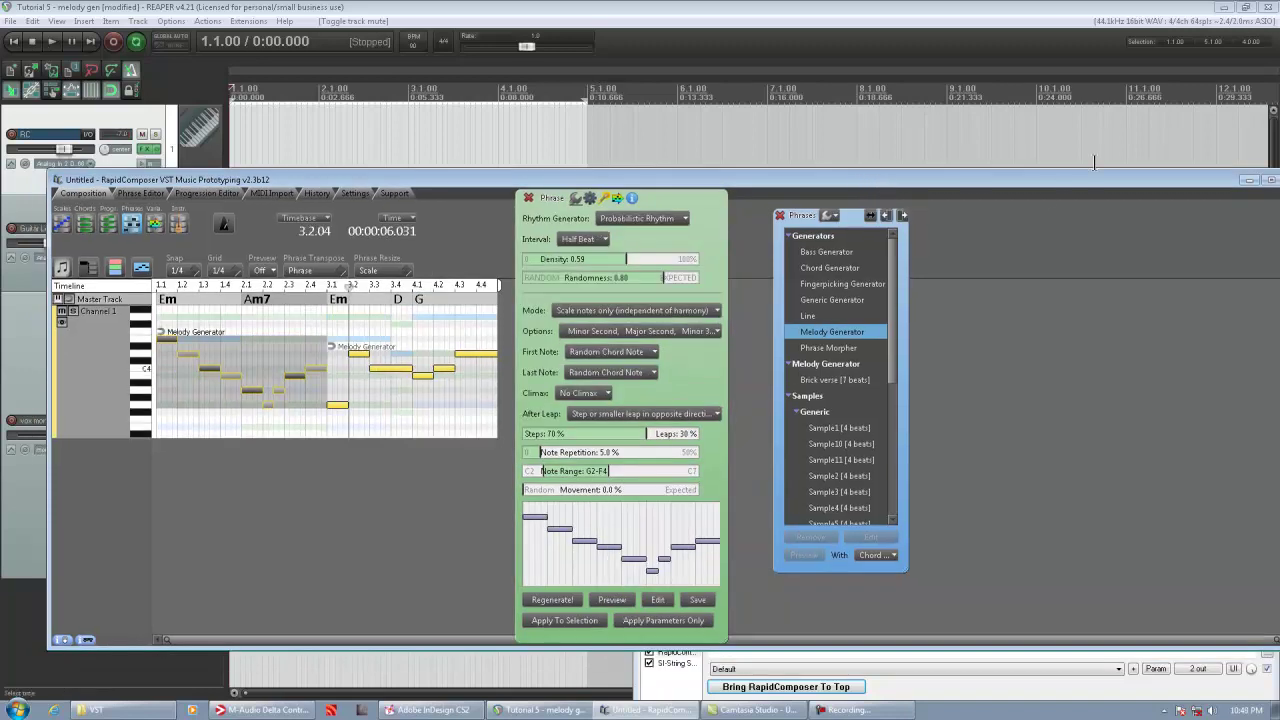
left_click(1250, 182)
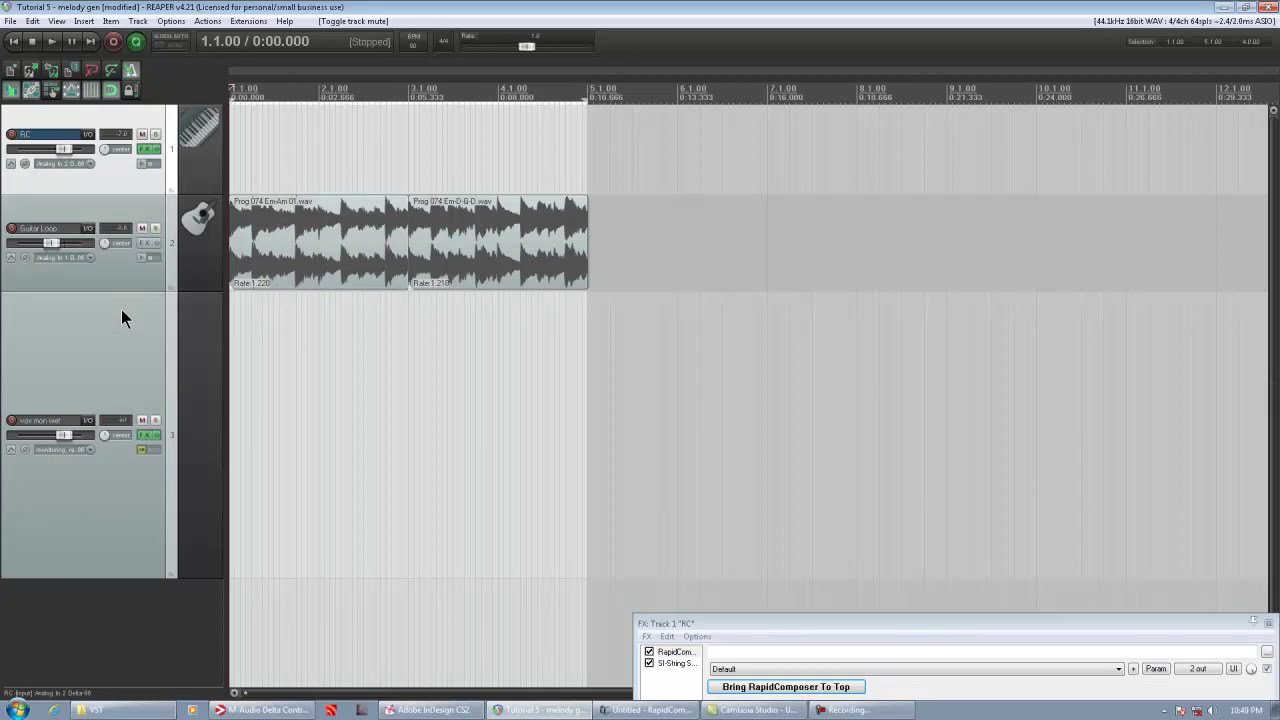
- Inspect the Guitar Loop track's two clips, then pull the RC track's FX chain window into view
left_click(98, 271)
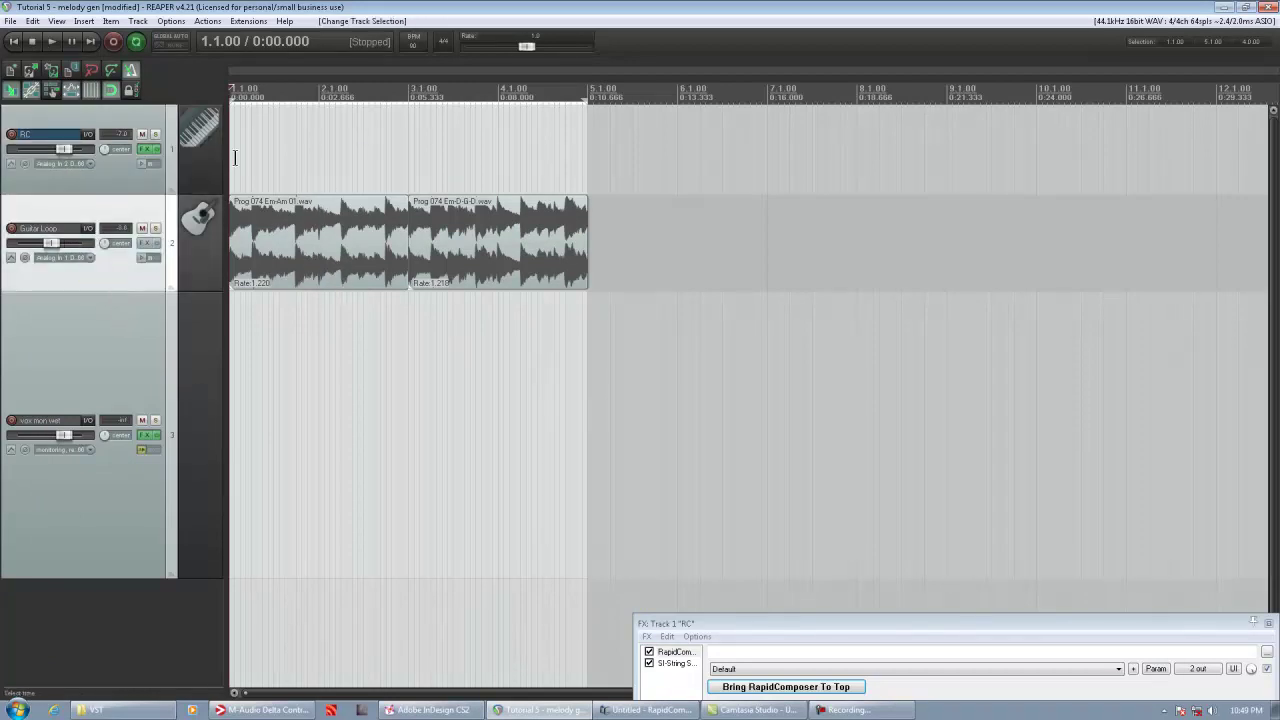
left_click(275, 240)
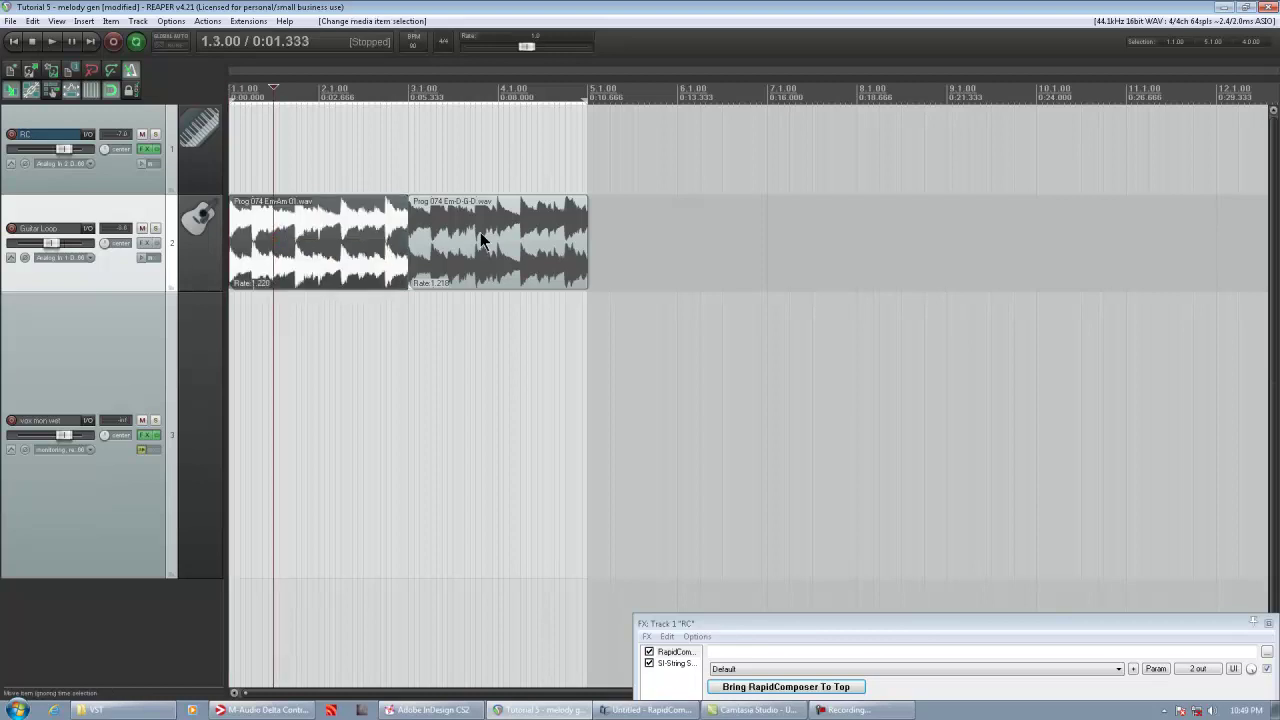
left_click(480, 240)
left_click(312, 238)
left_click(114, 171)
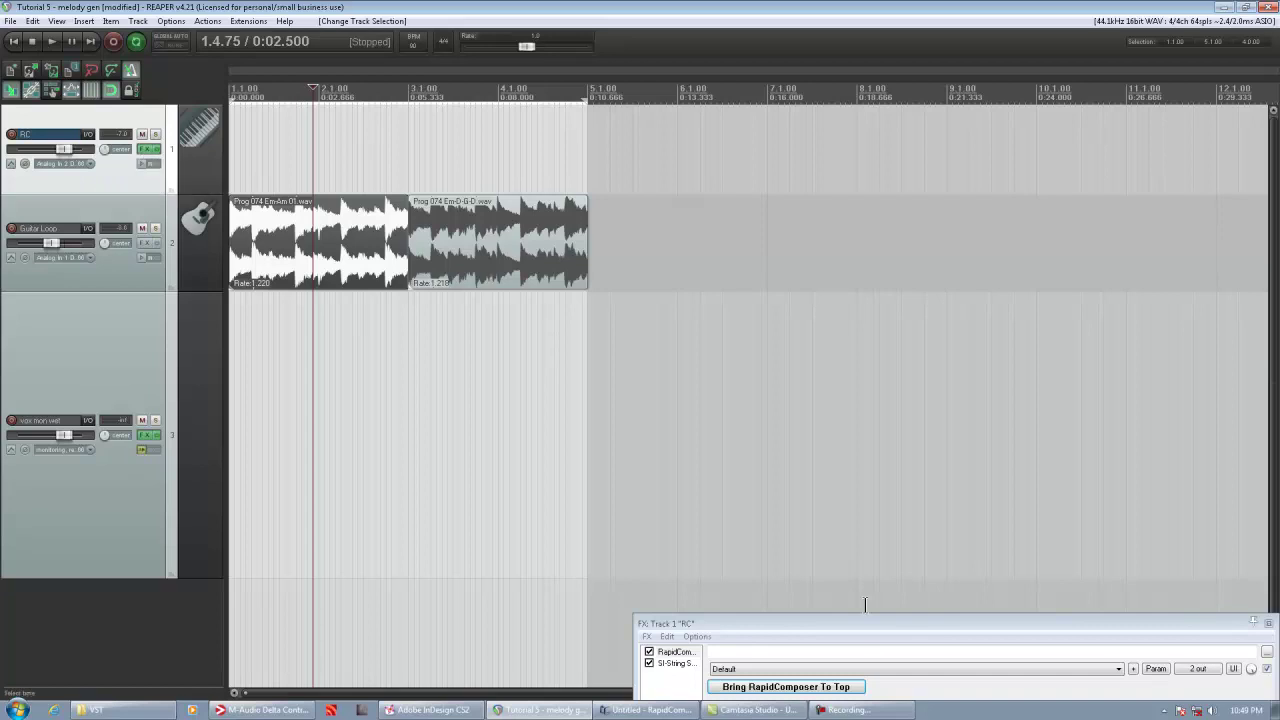
left_click_drag(889, 628, 504, 174)
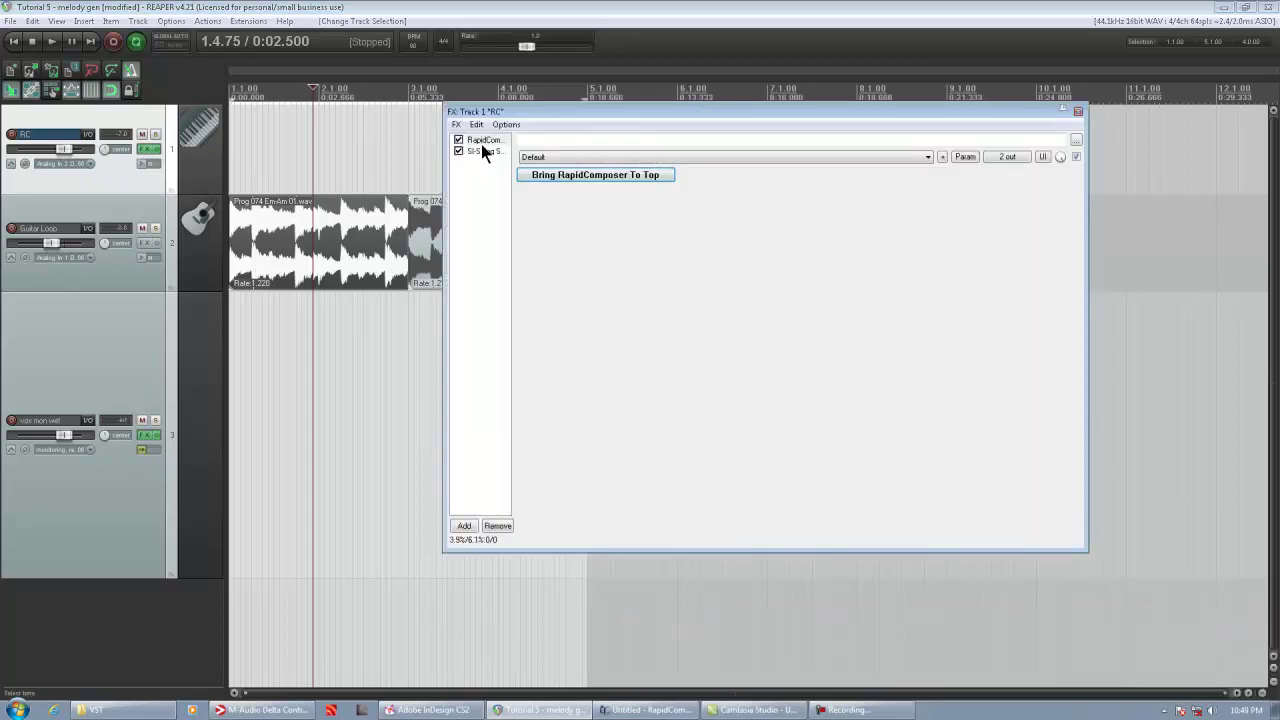
- Check the SI-String instrument in the RC FX chain, then bring RapidComposer back to the front
left_click(485, 151)
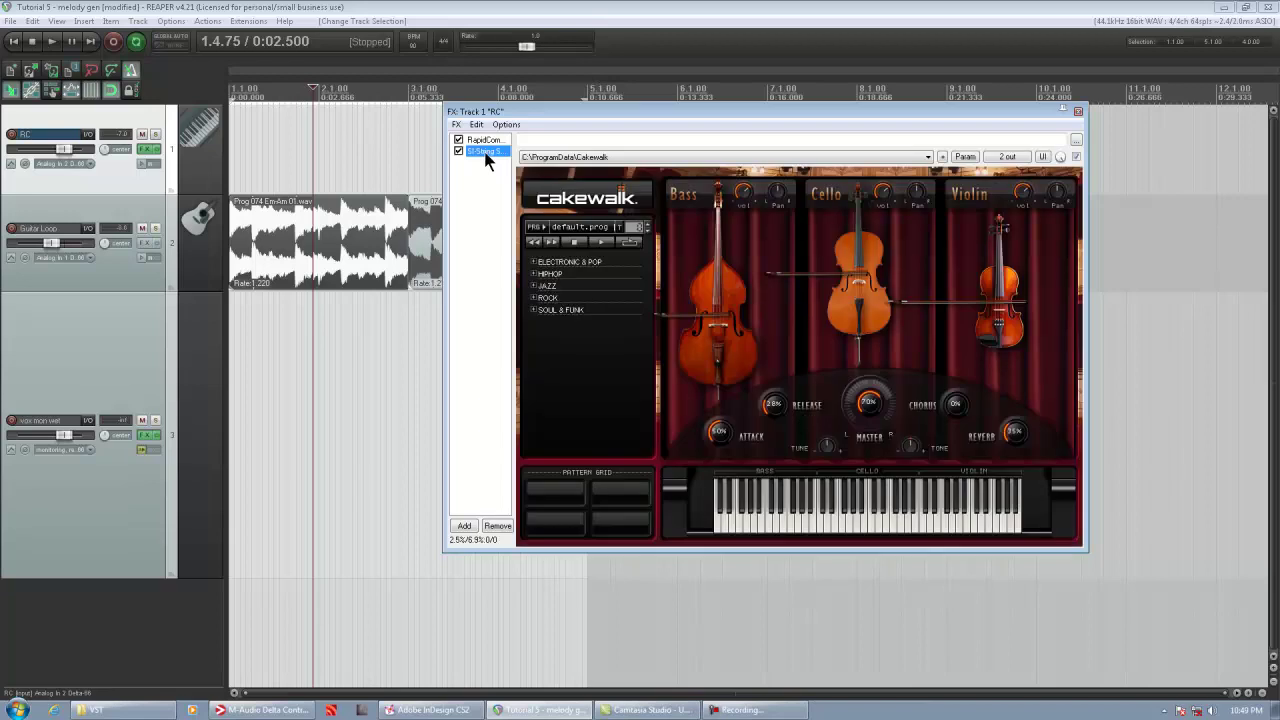
left_click(482, 140)
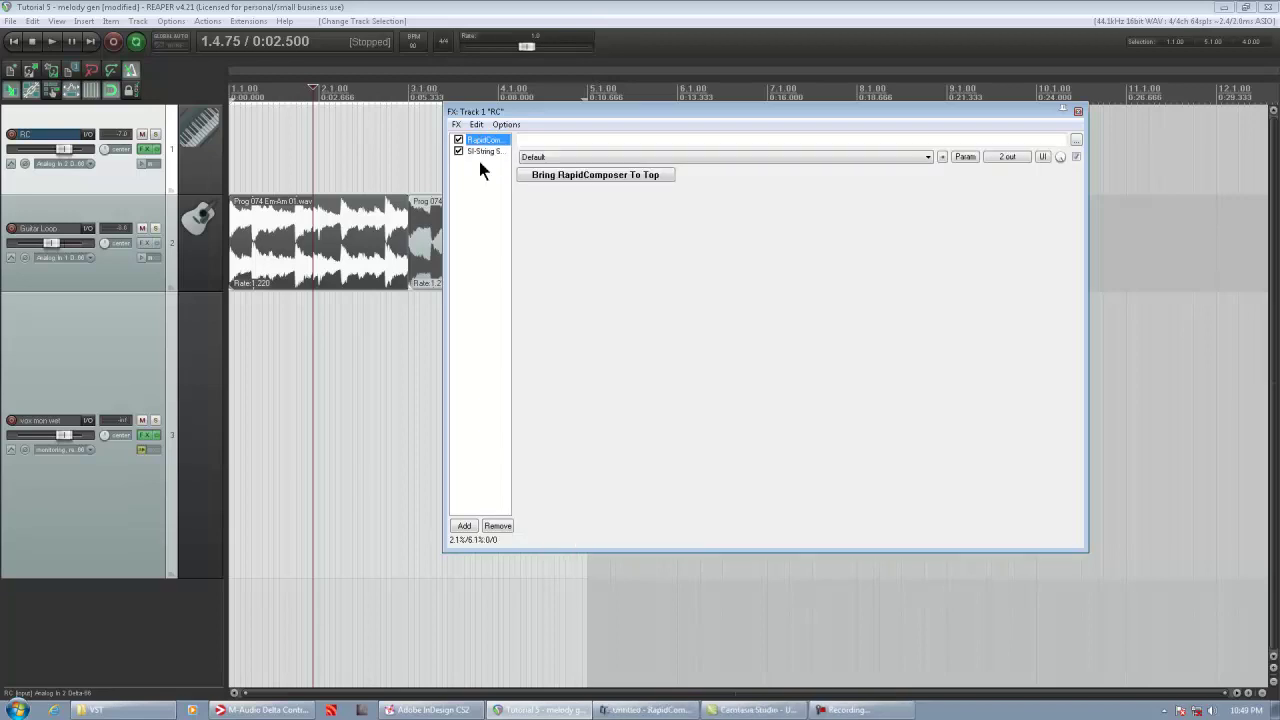
left_click(601, 176)
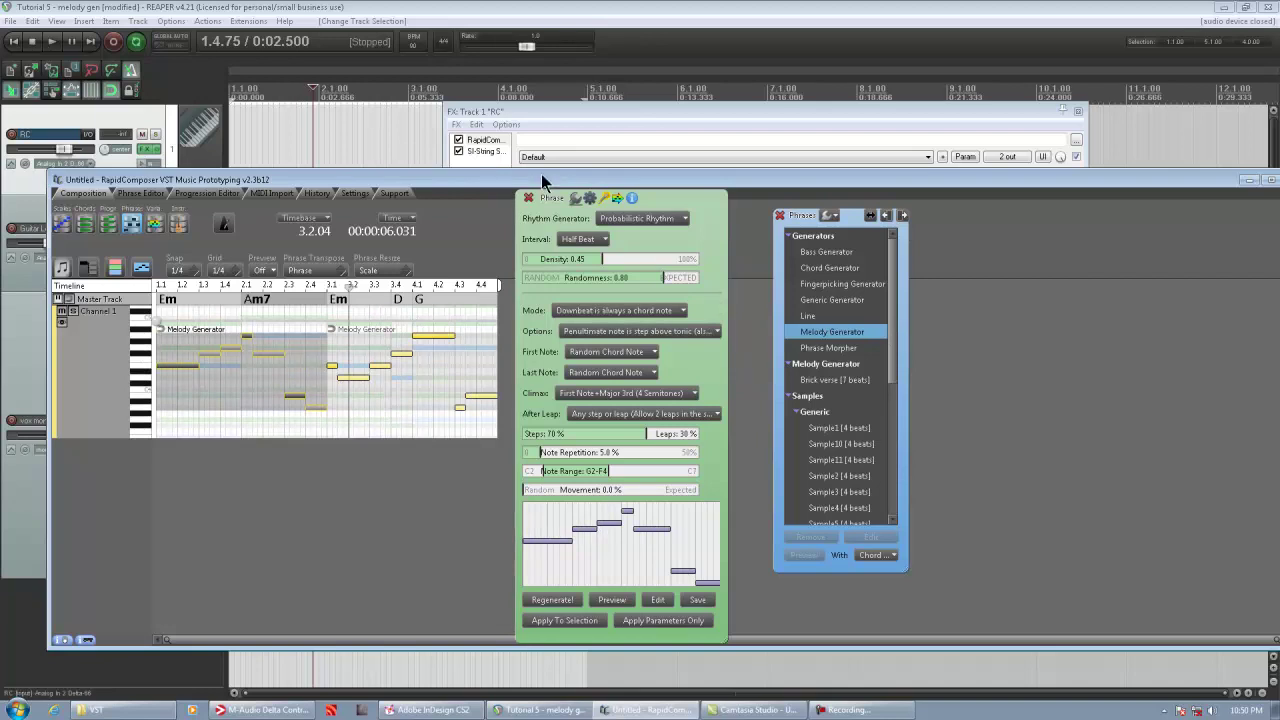
- Undo the last melody change and play the progression briefly to hear the result
key("ctrl+z")
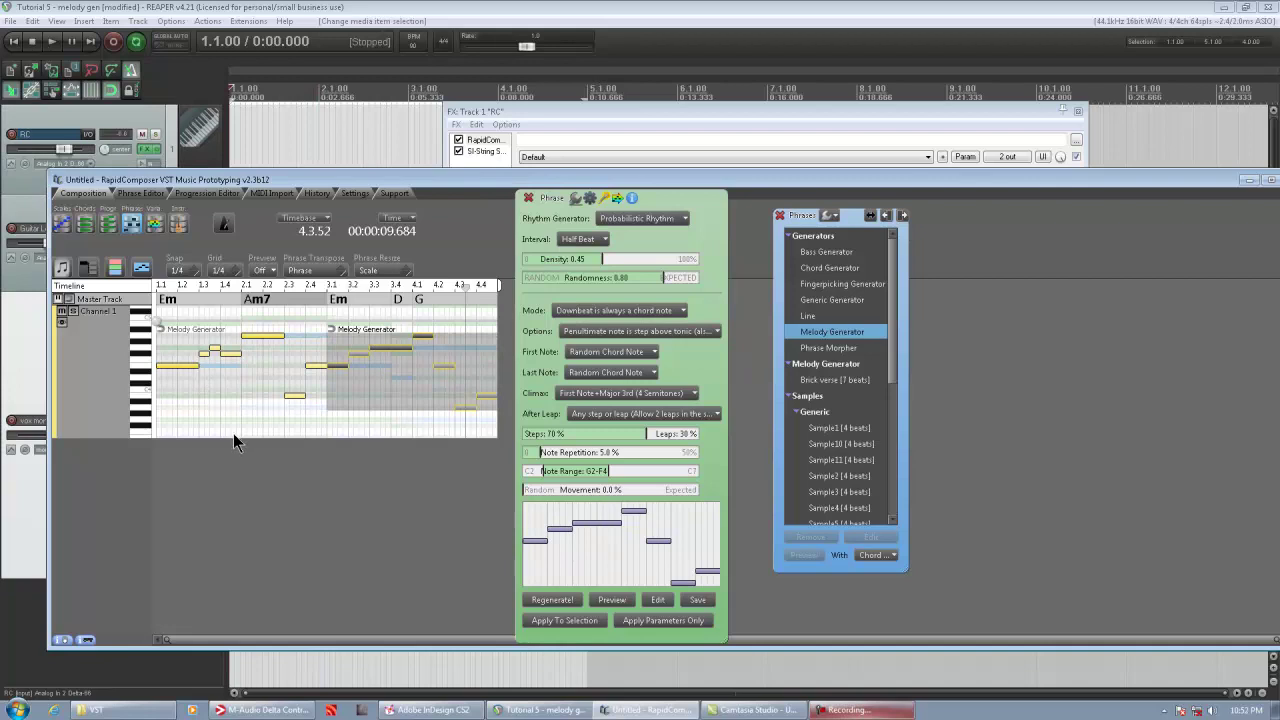
key("space")
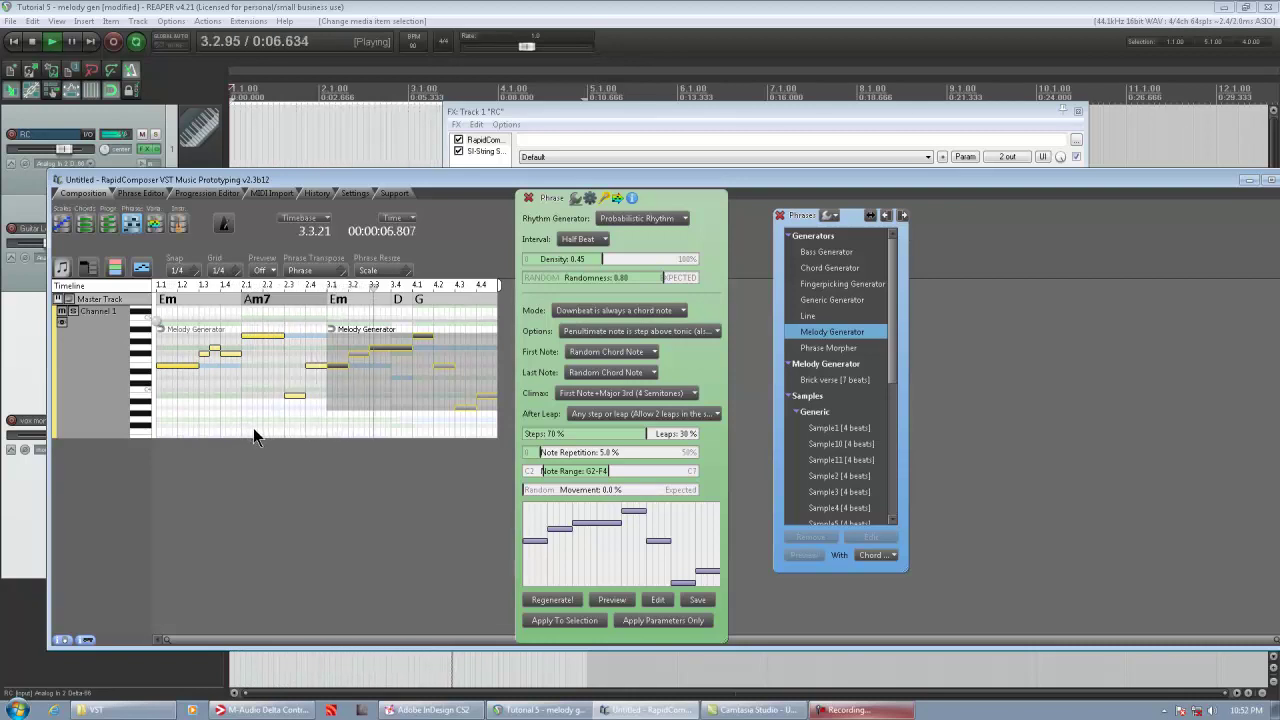
key("space")
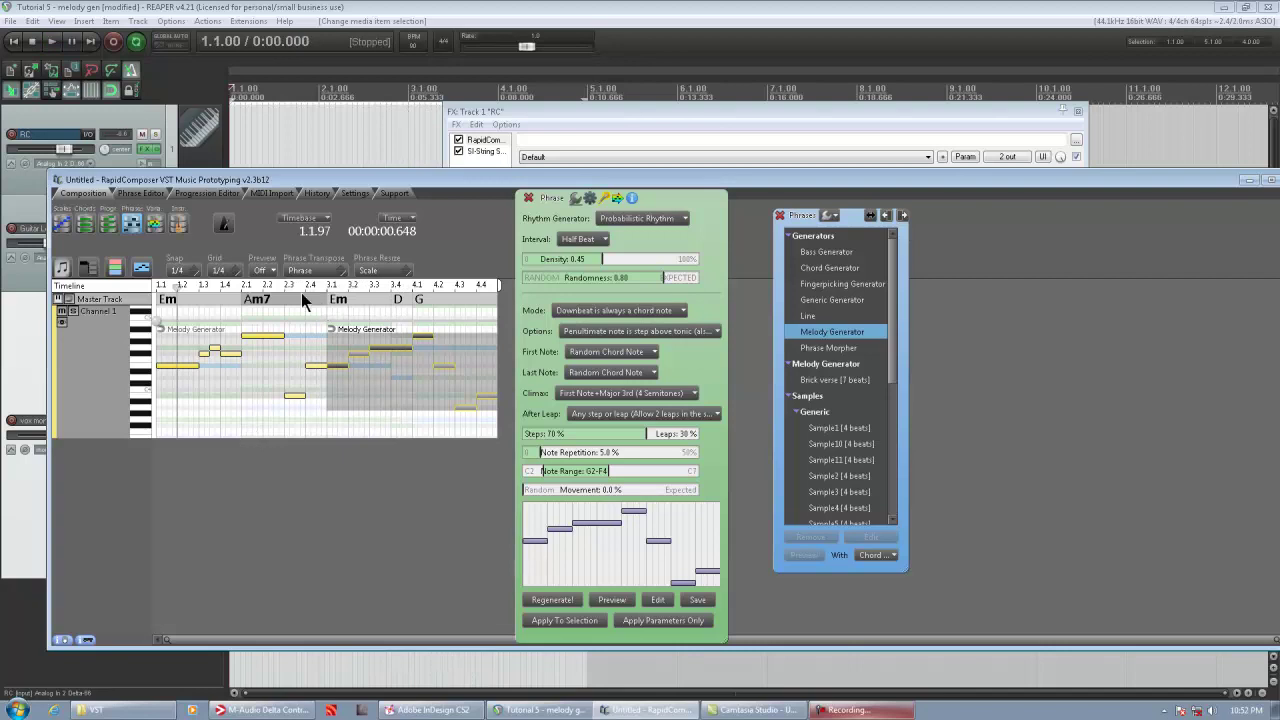
- Select each Melody Generator phrase in turn, finishing on the first phrase
left_click(247, 352)
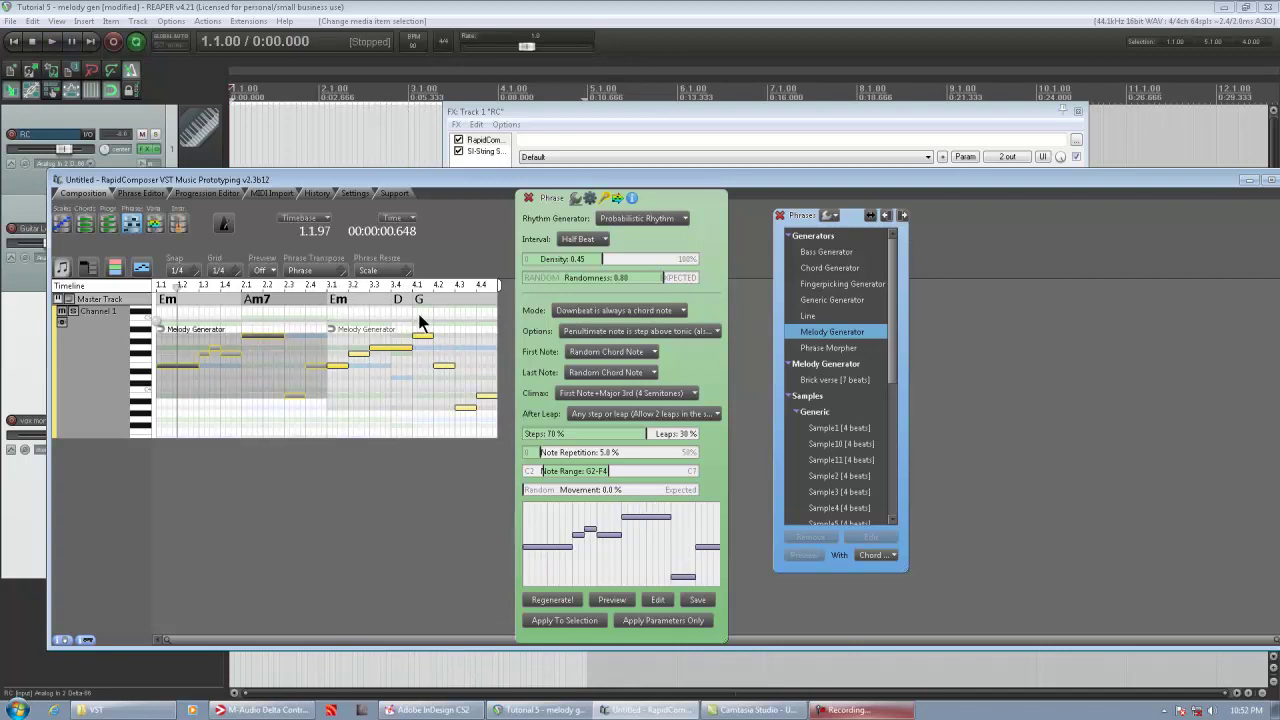
left_click(437, 366)
left_click(272, 384)
mouse_move(650, 710)
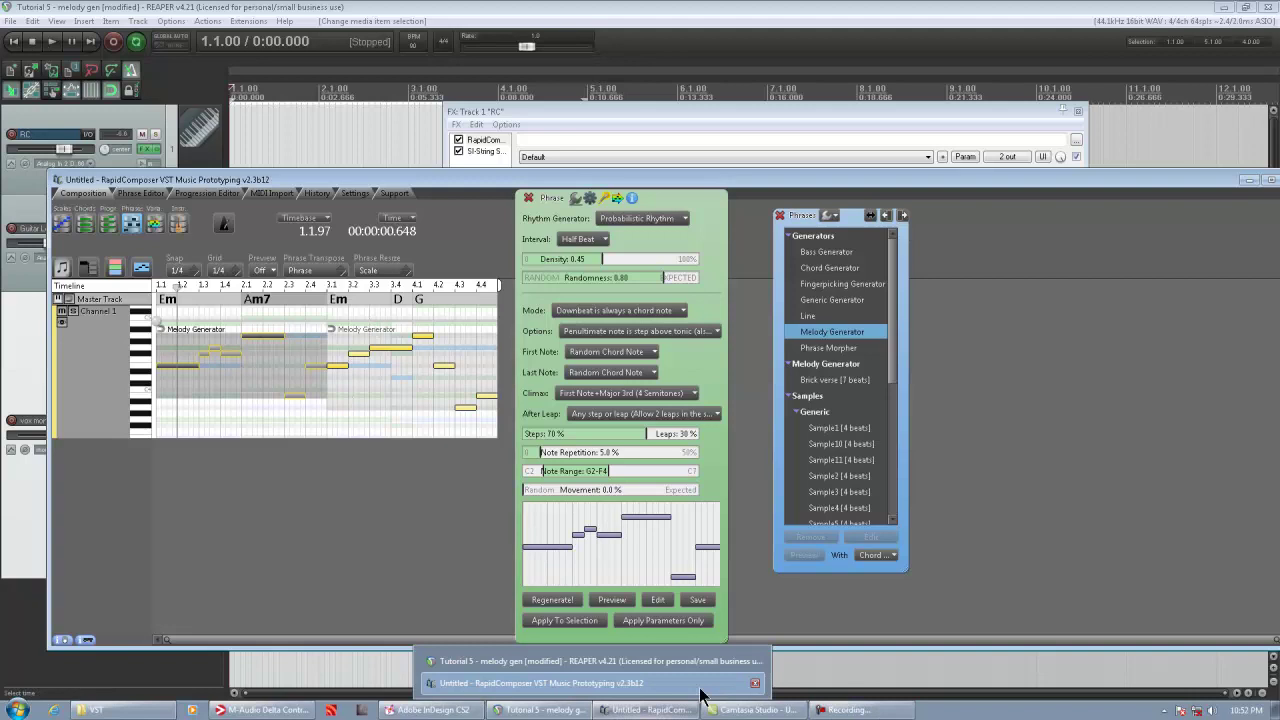